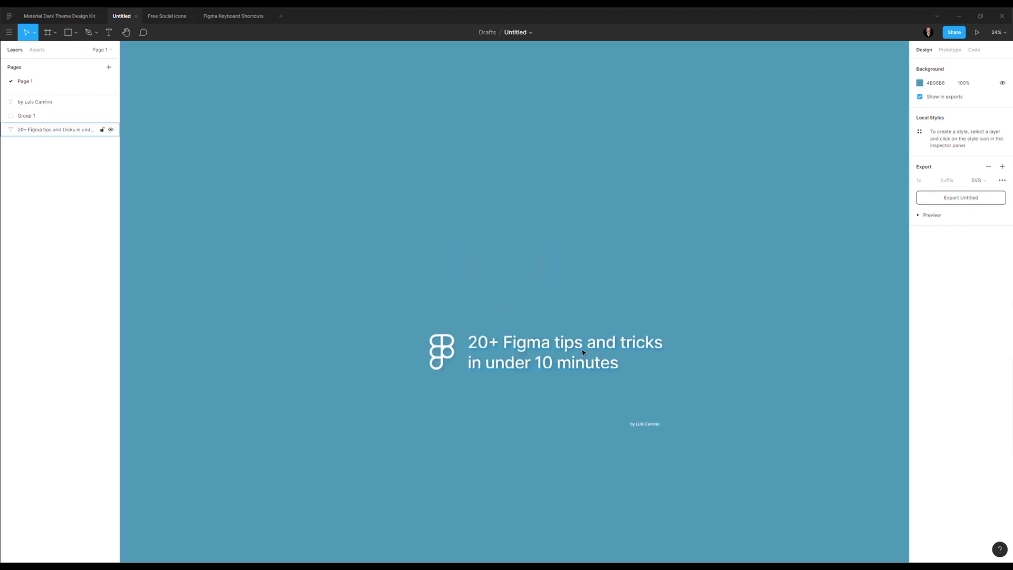
# - Change the canvas background from blue to grey 707070
pyautogui.scroll(-3, 576, 367)
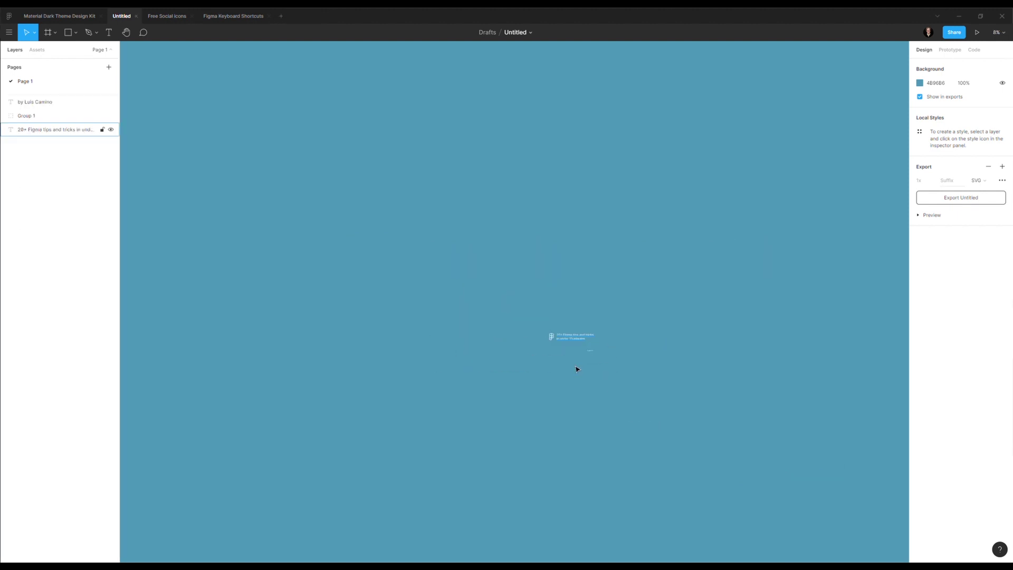
pyautogui.scroll(4, 590, 357)
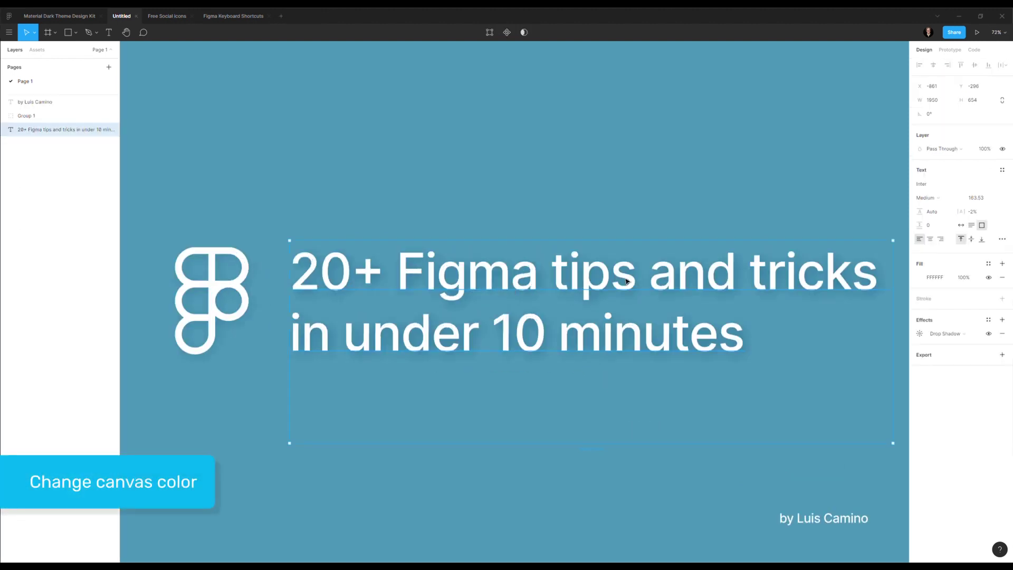
pyautogui.click(724, 167)
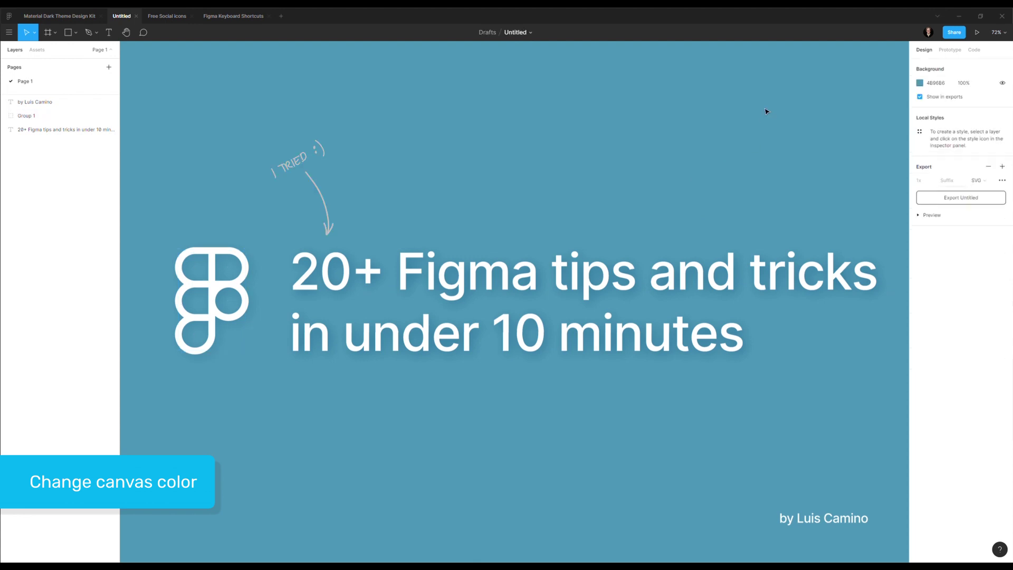
pyautogui.click(918, 83)
pyautogui.moveTo(857, 136); pyautogui.dragTo(767, 163)
pyautogui.press('-')
pyautogui.press('-')
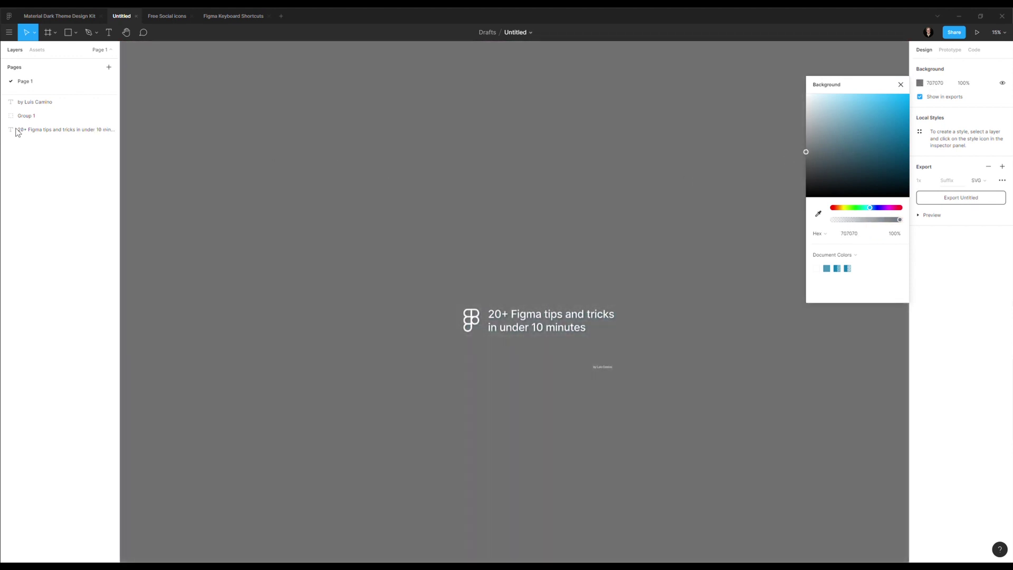
# - Add two new pages, Page 2 and Page 3
pyautogui.click(109, 67)
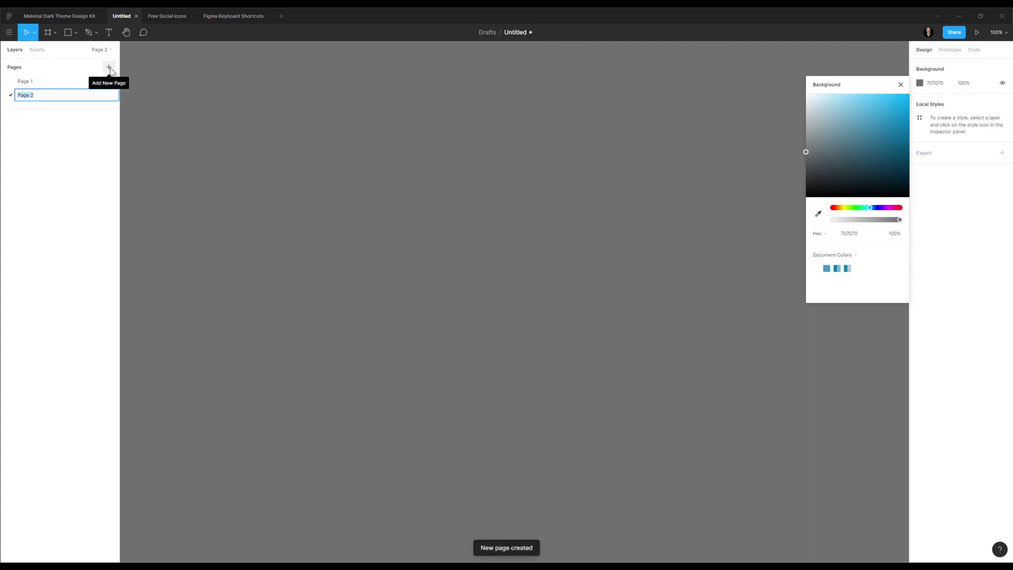
pyautogui.click(109, 67)
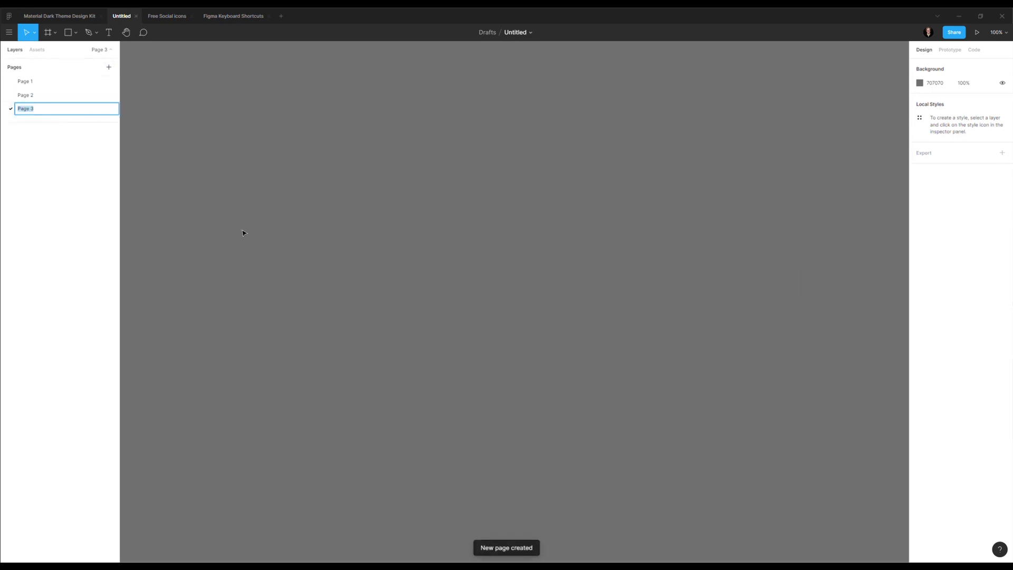
pyautogui.press('Return')
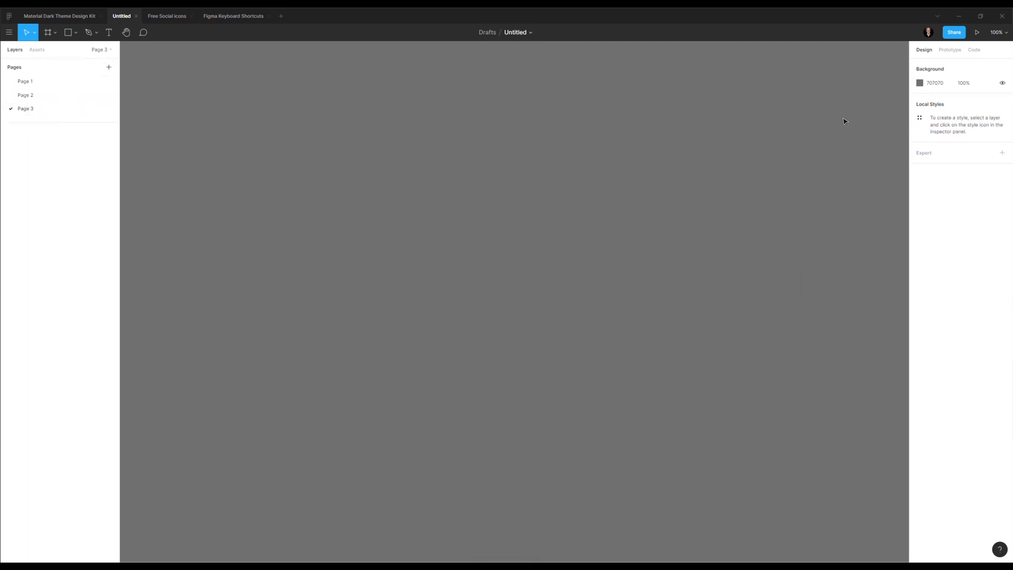
# - Shift the new page's background hue to 952121, then return to Page 1
pyautogui.click(920, 84)
pyautogui.moveTo(853, 157); pyautogui.dragTo(886, 128)
pyautogui.click(38, 94)
pyautogui.click(37, 82)
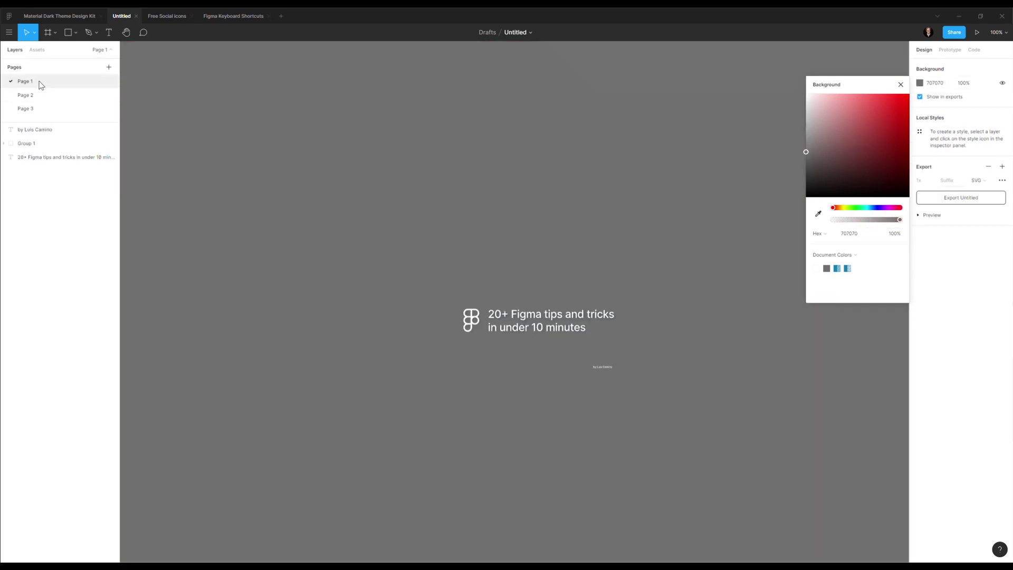
pyautogui.click(545, 380)
pyautogui.scroll(10, 546, 380)
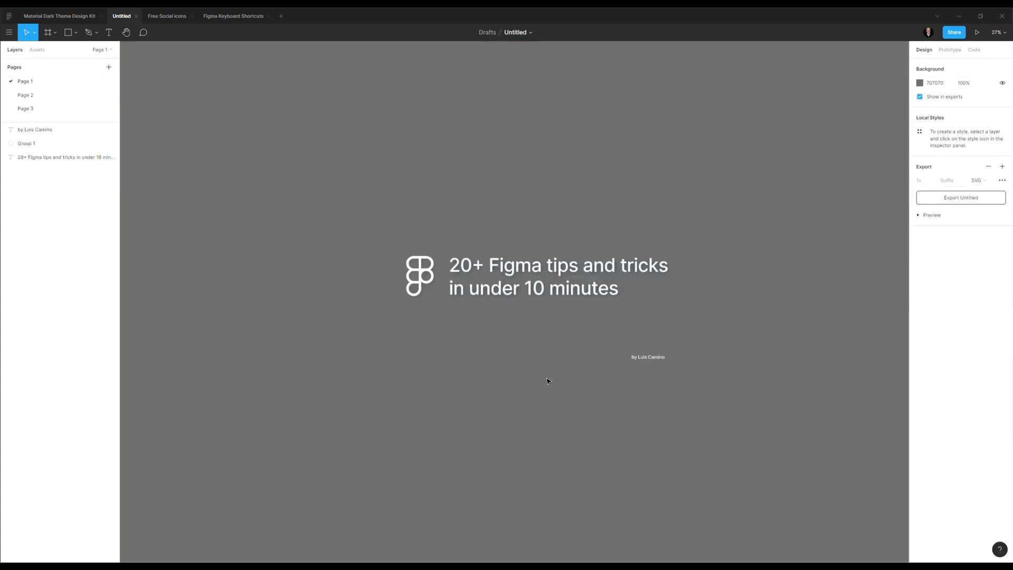
pyautogui.scroll(-3, 489, 373)
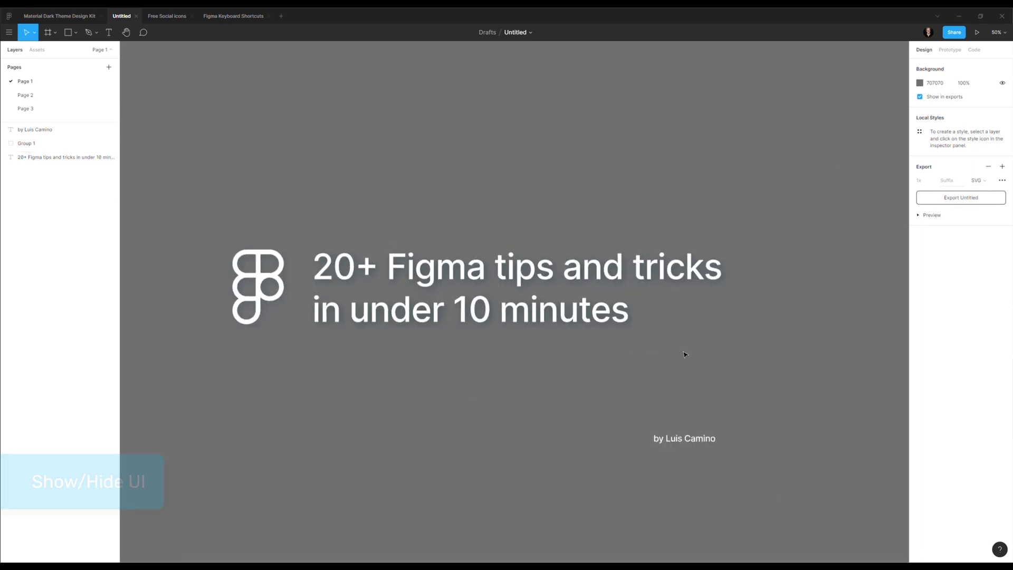
pyautogui.rightClick(415, 119)
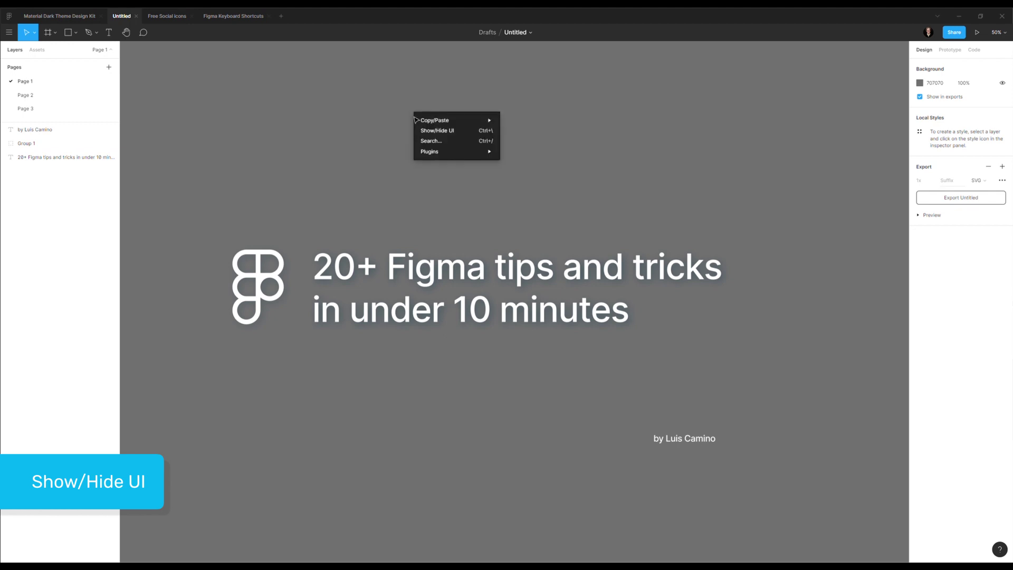
pyautogui.click(452, 135)
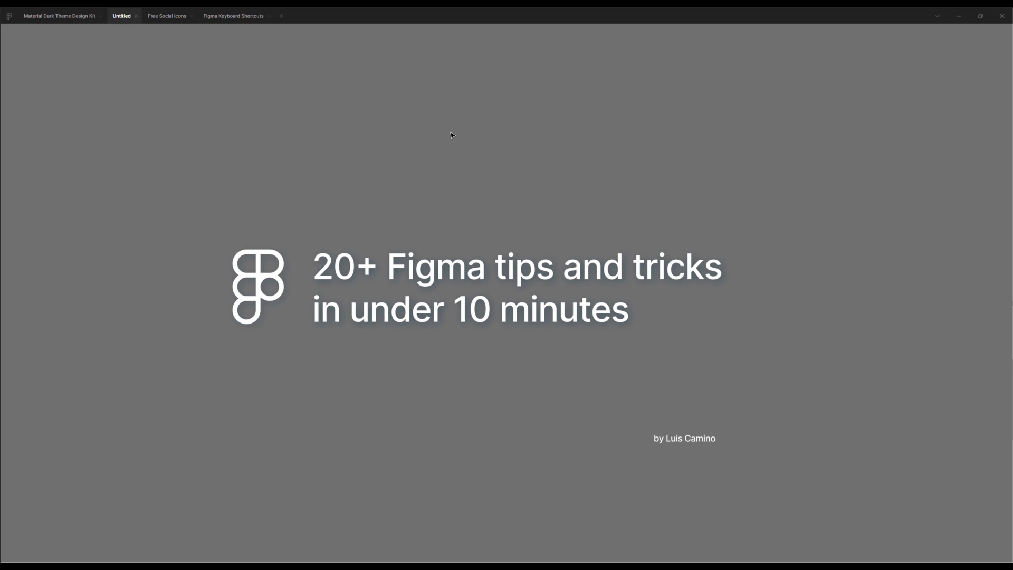
pyautogui.rightClick(444, 138)
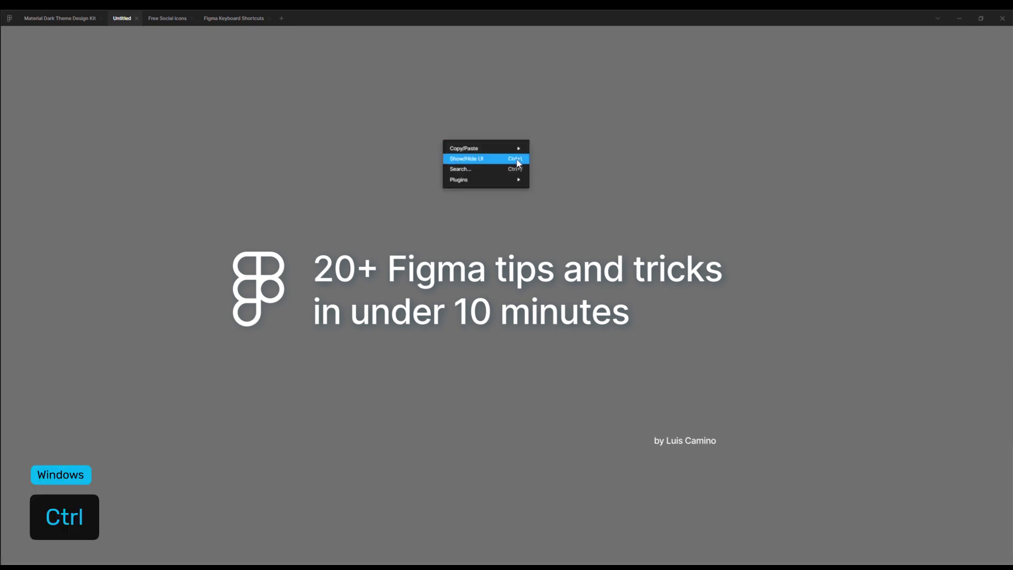
pyautogui.hotkey('ctrl', '\\')
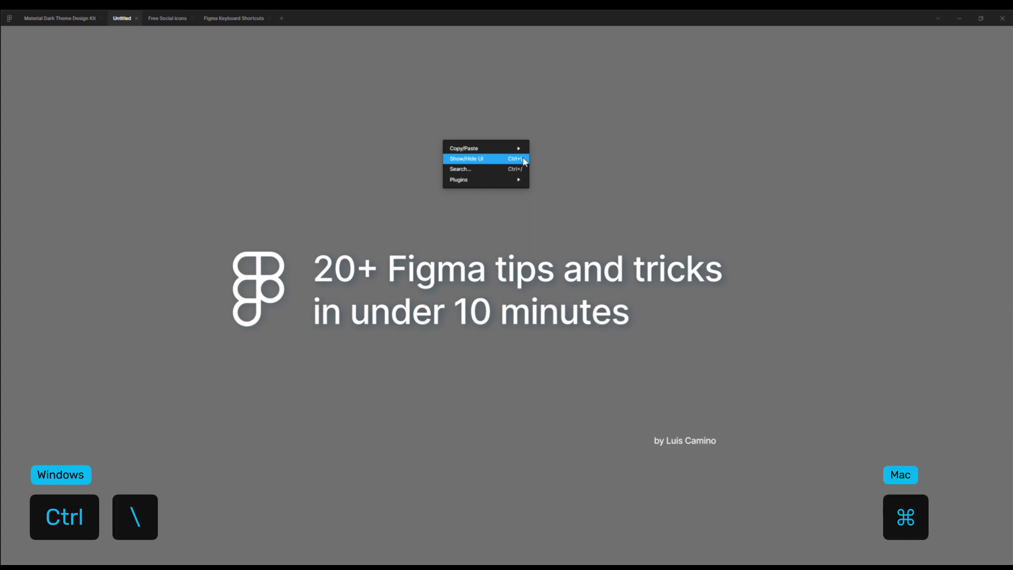
pyautogui.click(523, 159)
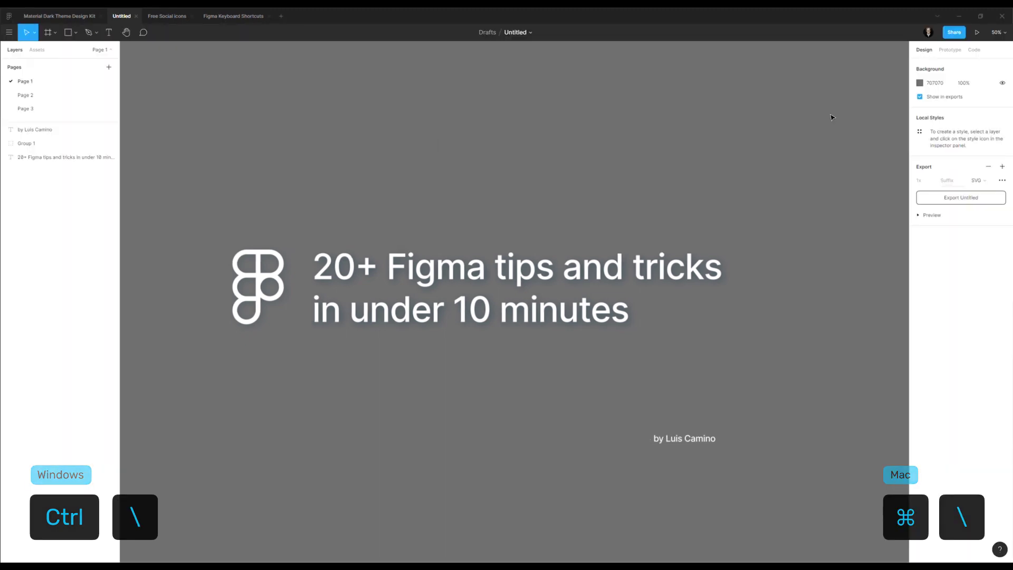
# - Switch to the Material Dark Theme Design Kit file and preview outline view with Ctrl+Shift+3
pyautogui.click(69, 17)
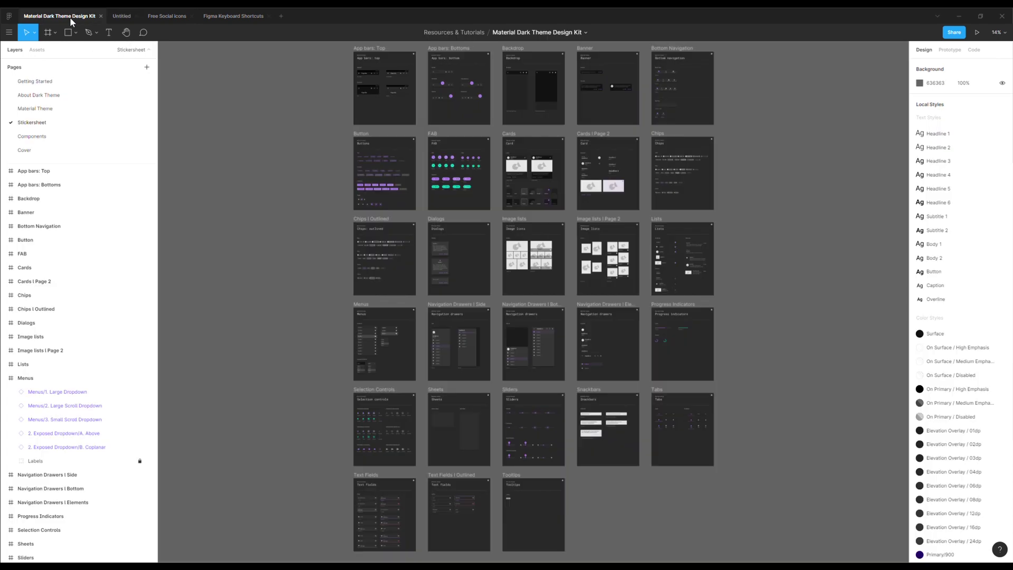
pyautogui.scroll(5, 346, 136)
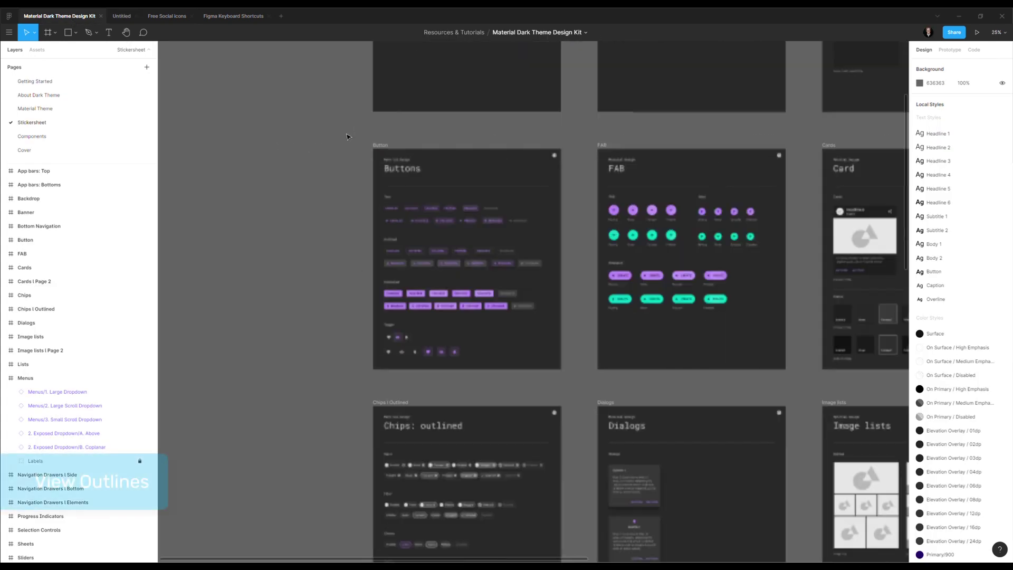
pyautogui.hscroll(1, 267, 228)
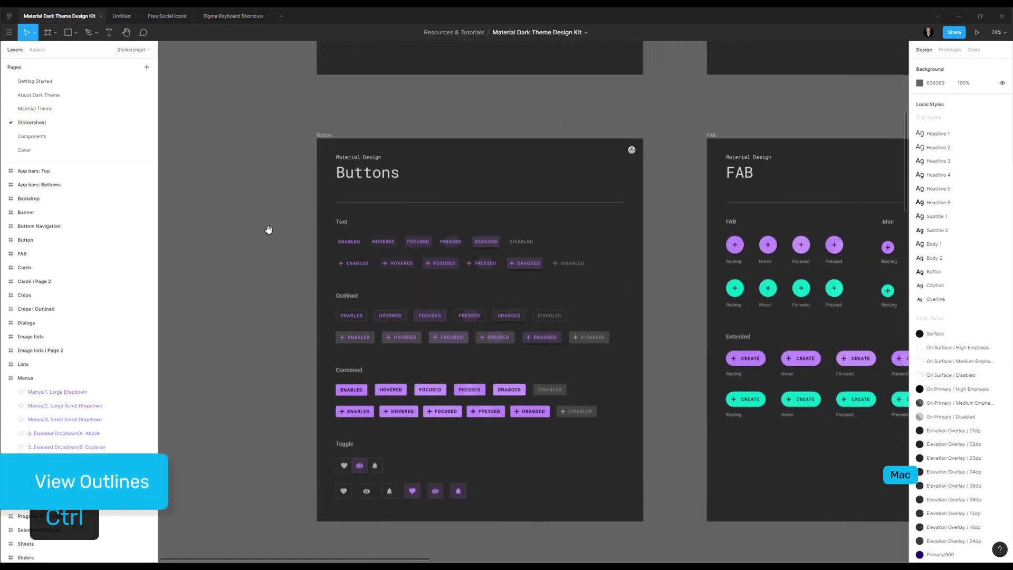
pyautogui.hotkey('ctrl', 'shift', '3')
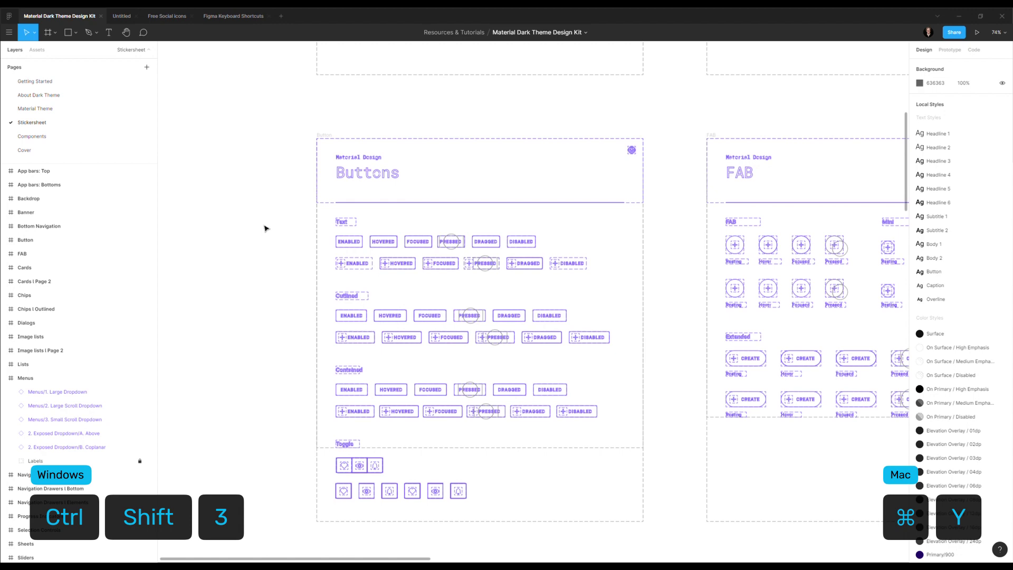
pyautogui.hotkey('ctrl', 'shift', '3')
# - Turn outline view back on and select the DRAGGED button's label text
pyautogui.scroll(8, 366, 287)
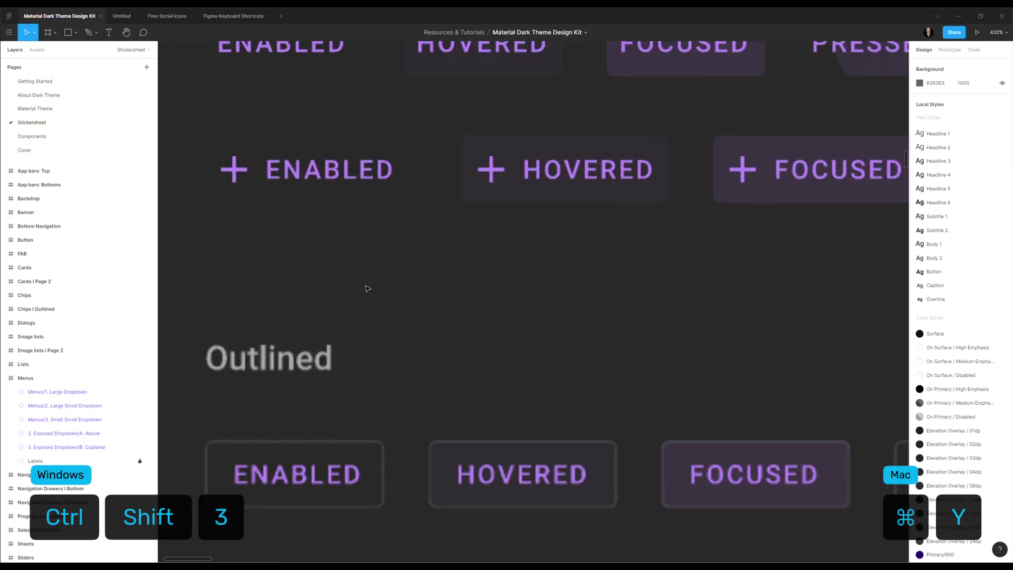
pyautogui.hotkey('ctrl', 'shift', '3')
pyautogui.scroll(-5, 547, 310)
pyautogui.hscroll(3, 592, 332)
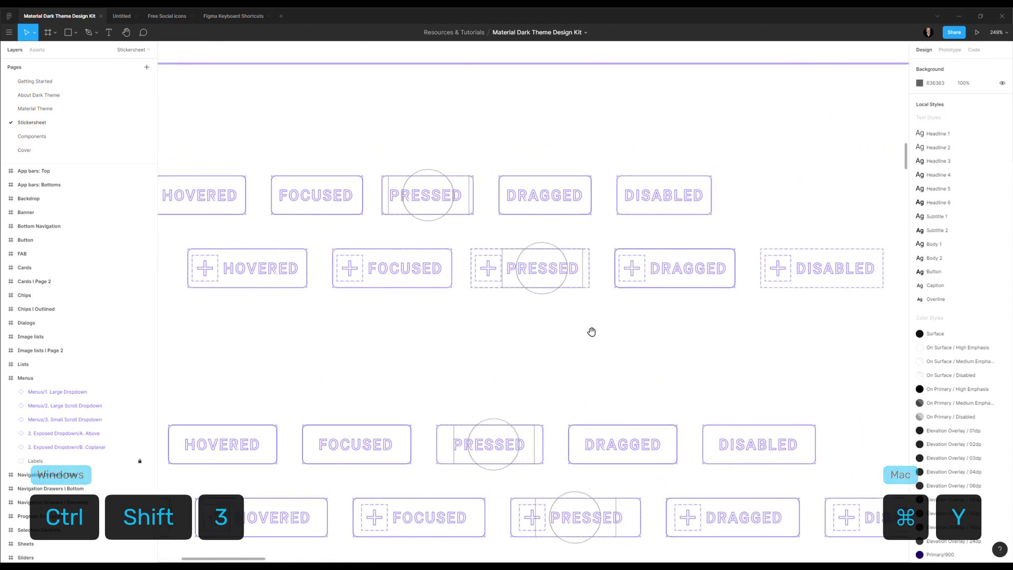
pyautogui.scroll(3, 591, 332)
pyautogui.hscroll(3, 591, 332)
pyautogui.doubleClick(582, 348)
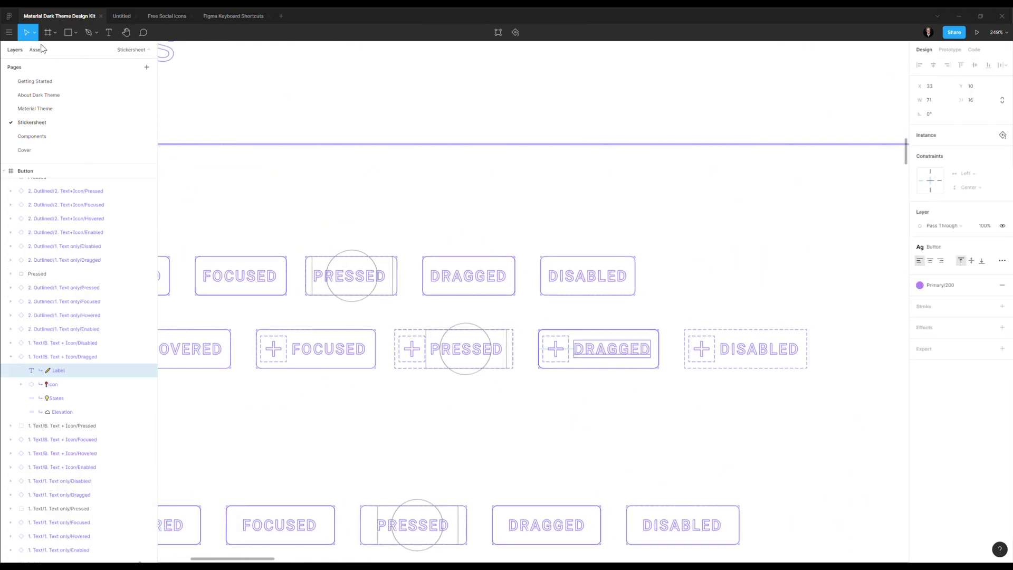
pyautogui.click(9, 32)
pyautogui.moveTo(38, 89)
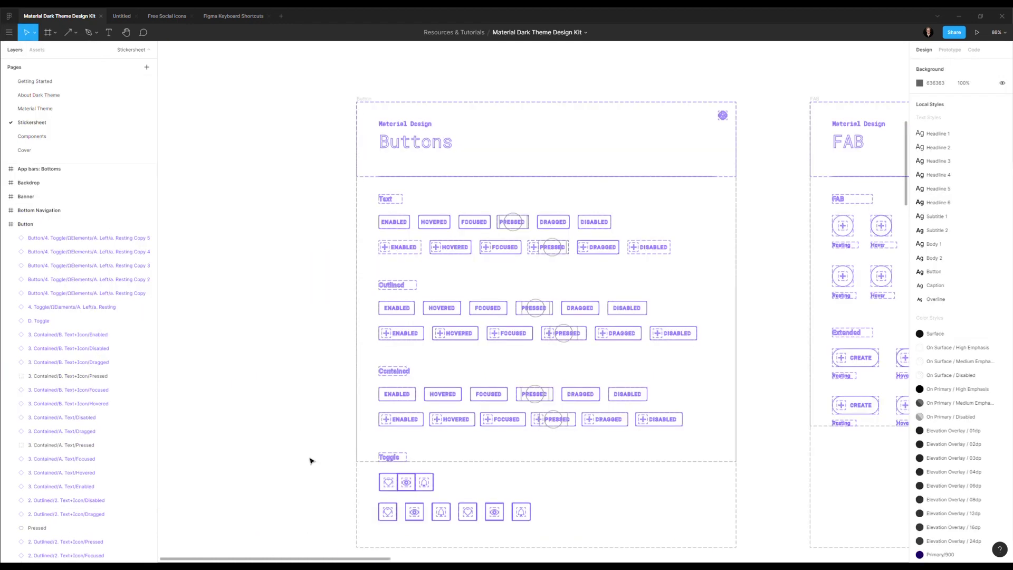
# - Leave outline view with Ctrl+Y and go to the Components page's Headline 4 frame
pyautogui.hotkey('ctrl', 'y')
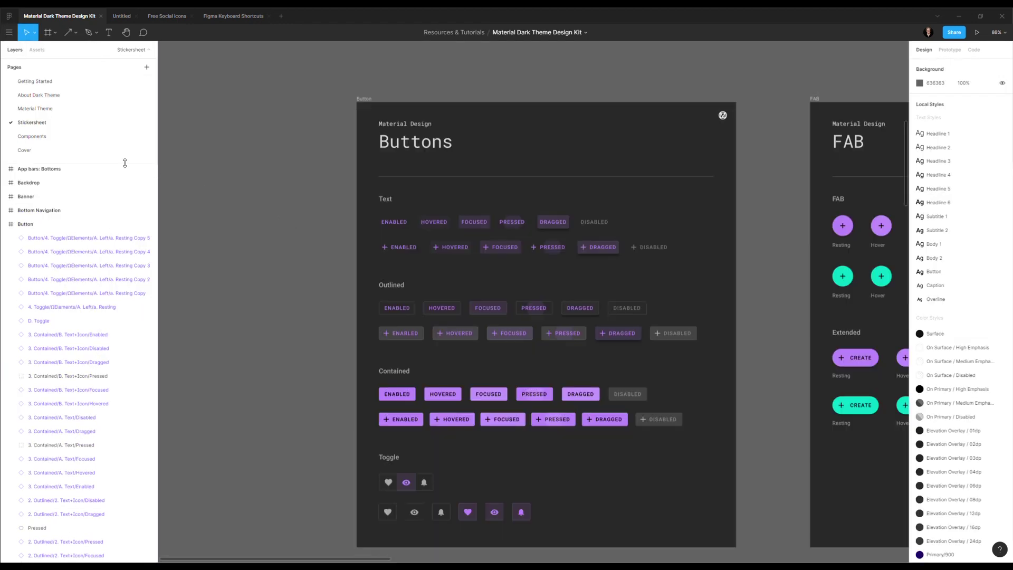
pyautogui.click(42, 137)
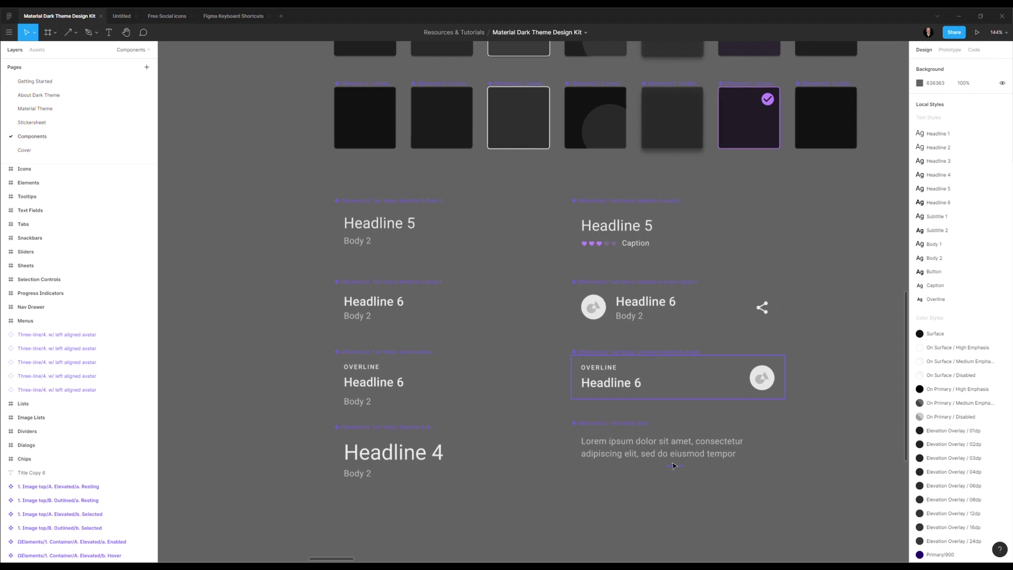
pyautogui.click(409, 484)
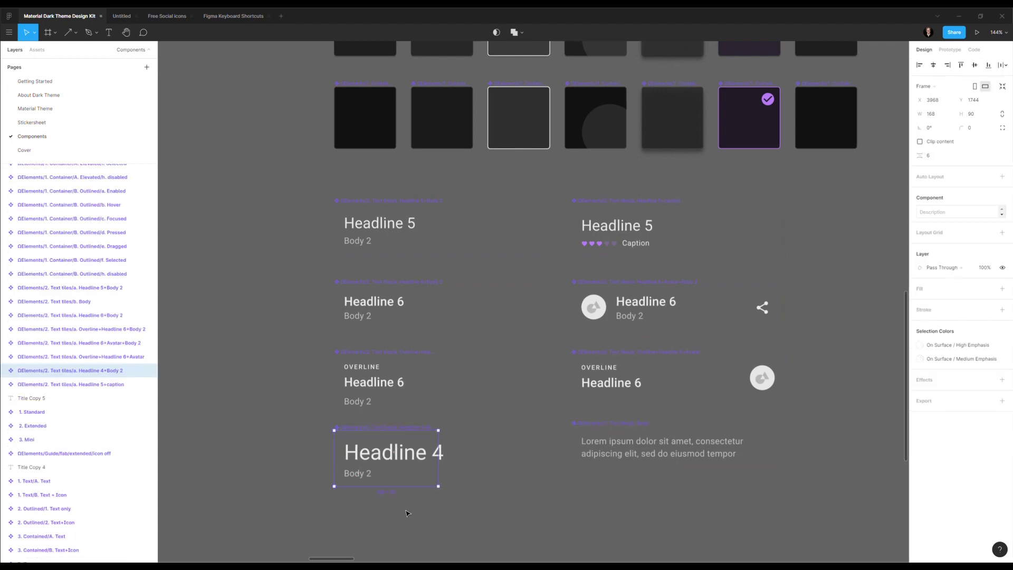
pyautogui.click(408, 513)
# - Turn on outlines around every frame from the main menu and zoom to the text tiles
pyautogui.click(9, 32)
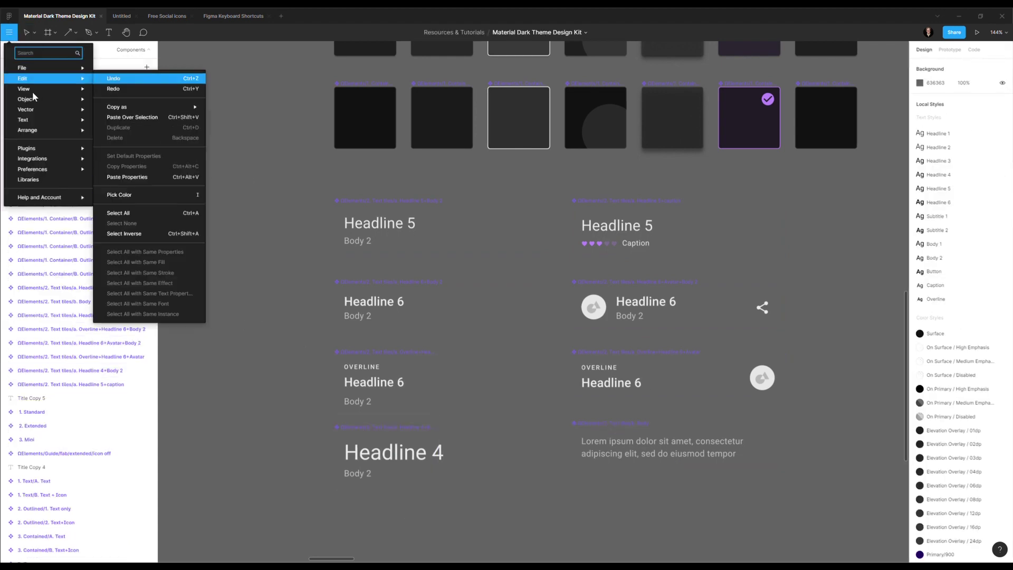
pyautogui.moveTo(53, 89)
pyautogui.click(152, 122)
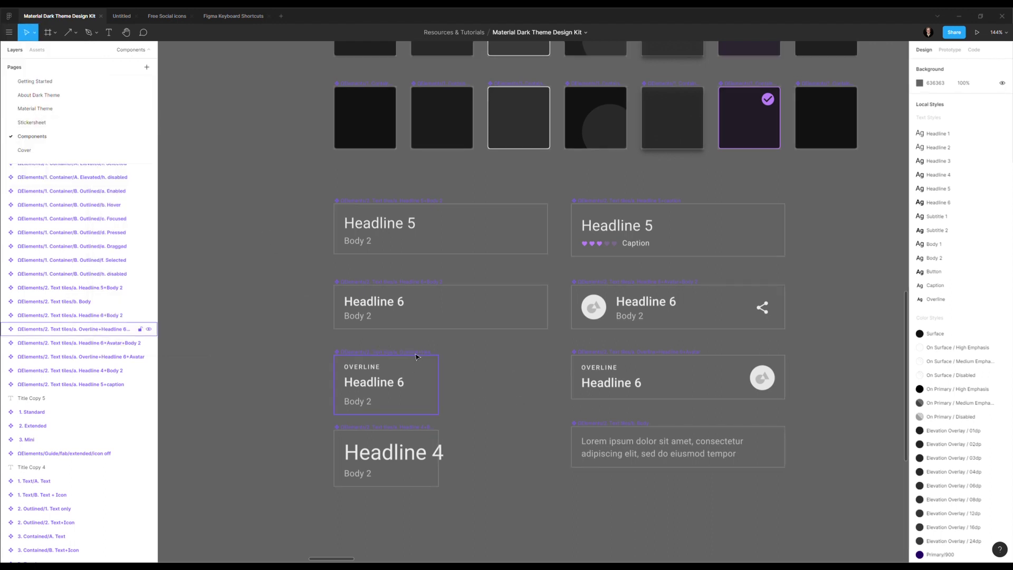
pyautogui.keyDown('ctrl'); pyautogui.scroll(3, 427, 368); pyautogui.keyUp('ctrl')
pyautogui.keyDown('ctrl'); pyautogui.scroll(10, 426, 368); pyautogui.keyUp('ctrl')
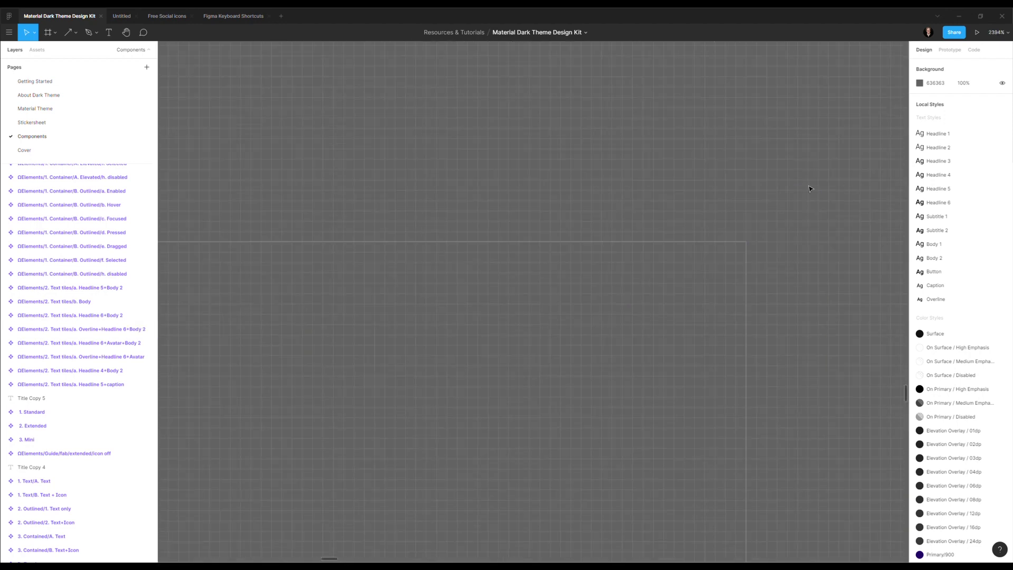
pyautogui.keyDown('ctrl'); pyautogui.scroll(-10, 515, 276); pyautogui.keyUp('ctrl')
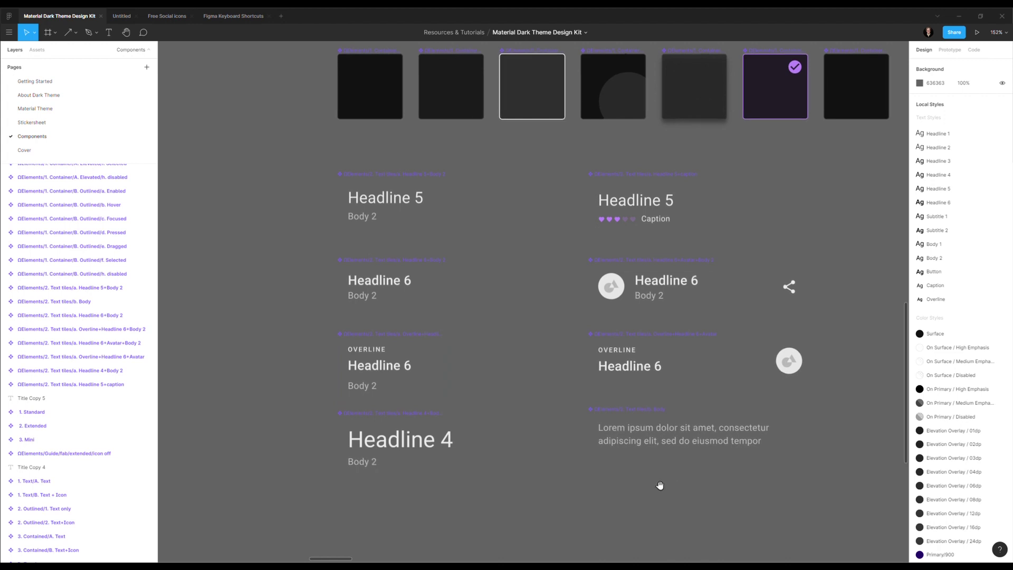
# - Pan to the three-line avatar list items and marquee-select all five of them
pyautogui.moveTo(585, 476); pyautogui.dragTo(485, 475)
pyautogui.keyDown('ctrl'); pyautogui.scroll(-5, 485, 474); pyautogui.keyUp('ctrl')
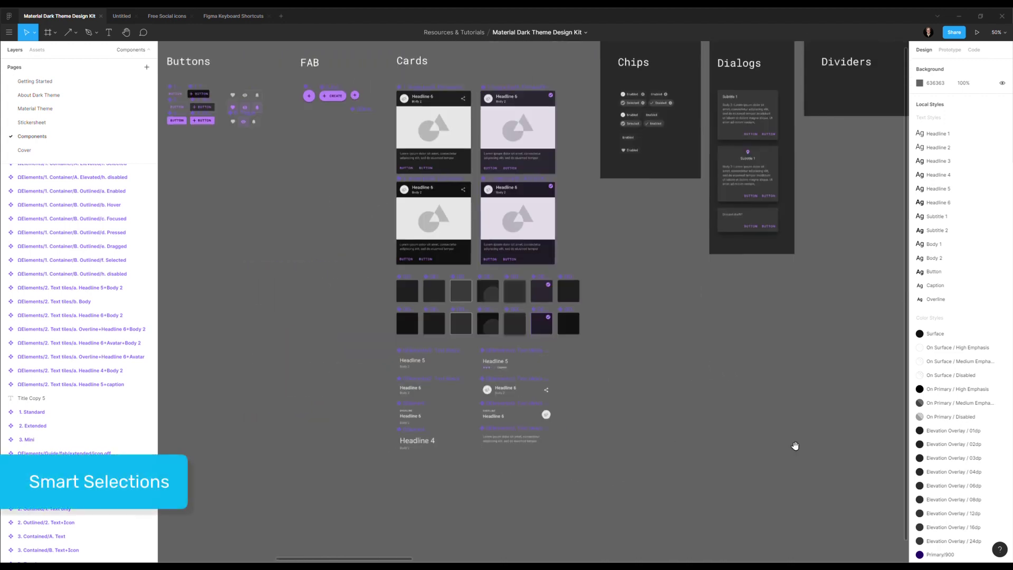
pyautogui.moveTo(680, 468); pyautogui.dragTo(561, 474)
pyautogui.keyDown('ctrl'); pyautogui.scroll(3, 470, 398); pyautogui.keyUp('ctrl')
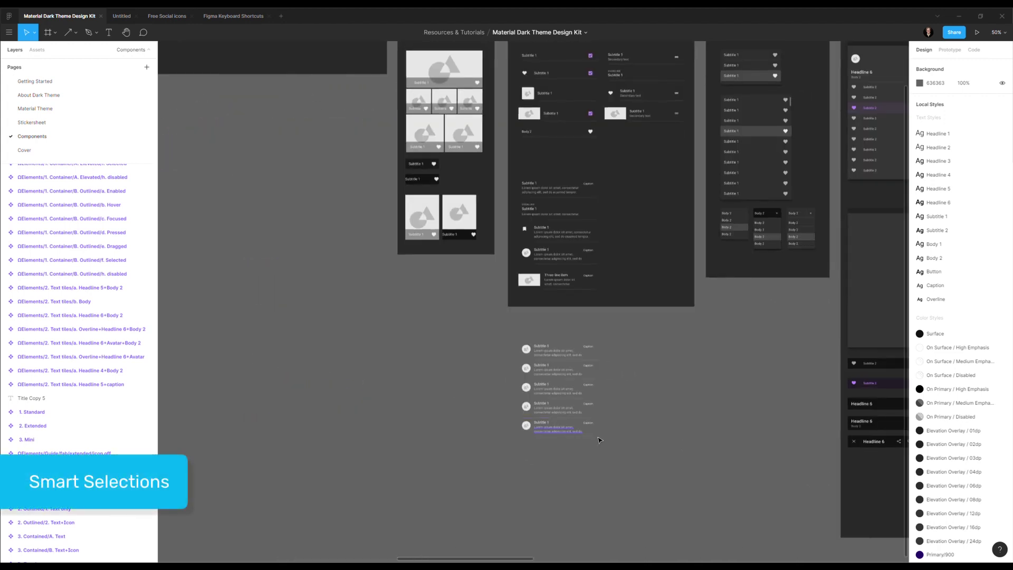
pyautogui.keyDown('ctrl'); pyautogui.scroll(2, 578, 444); pyautogui.keyUp('ctrl')
pyautogui.keyDown('ctrl'); pyautogui.scroll(3, 579, 444); pyautogui.keyUp('ctrl')
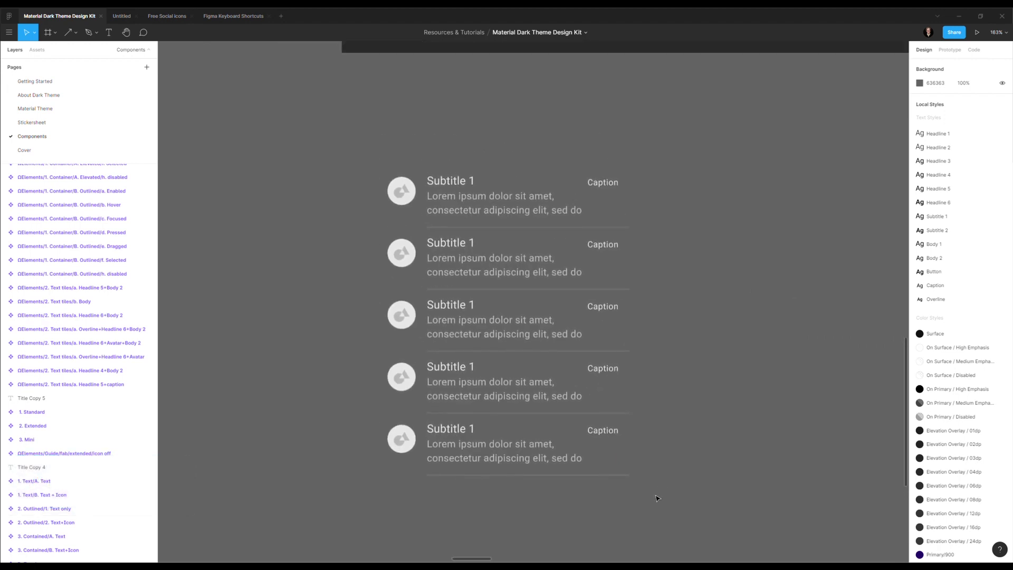
pyautogui.moveTo(662, 504); pyautogui.dragTo(338, 179)
pyautogui.moveTo(537, 410)
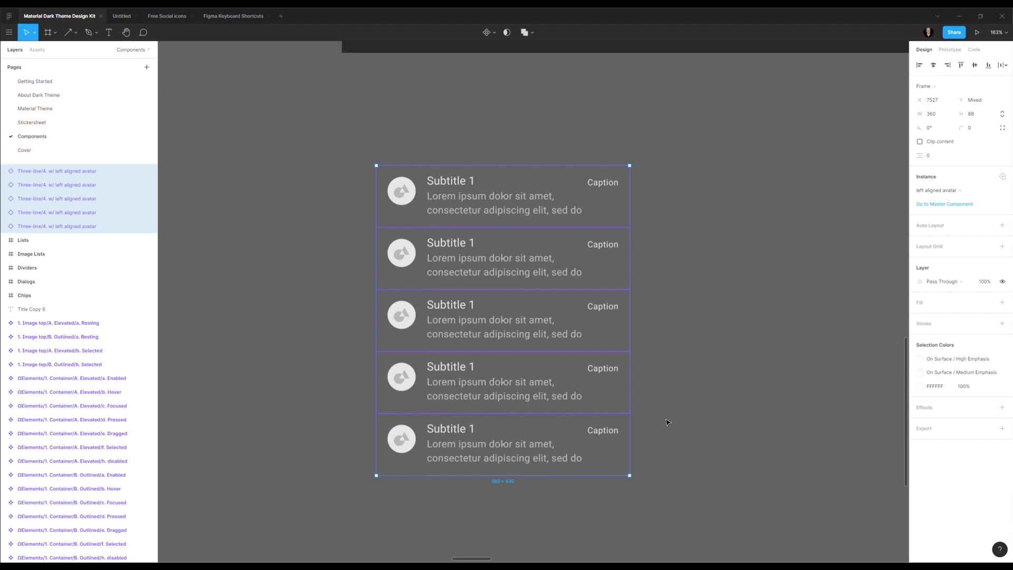
pyautogui.click(583, 480)
# - Scatter four of the list items out of line and reselect all five
pyautogui.moveTo(580, 465); pyautogui.dragTo(626, 515)
pyautogui.moveTo(526, 377); pyautogui.dragTo(554, 398)
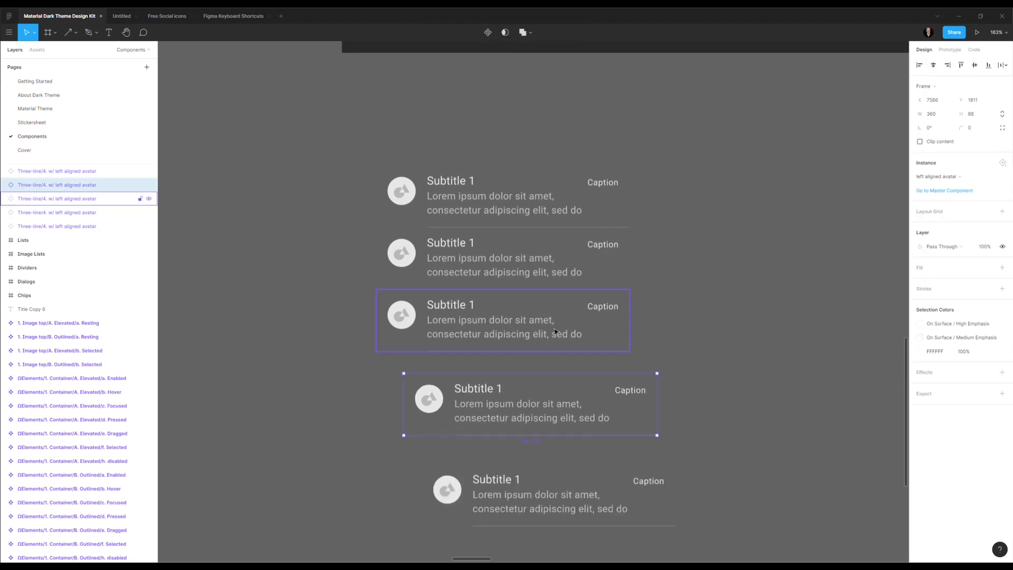
pyautogui.moveTo(553, 331); pyautogui.dragTo(572, 338)
pyautogui.moveTo(559, 274); pyautogui.dragTo(562, 268)
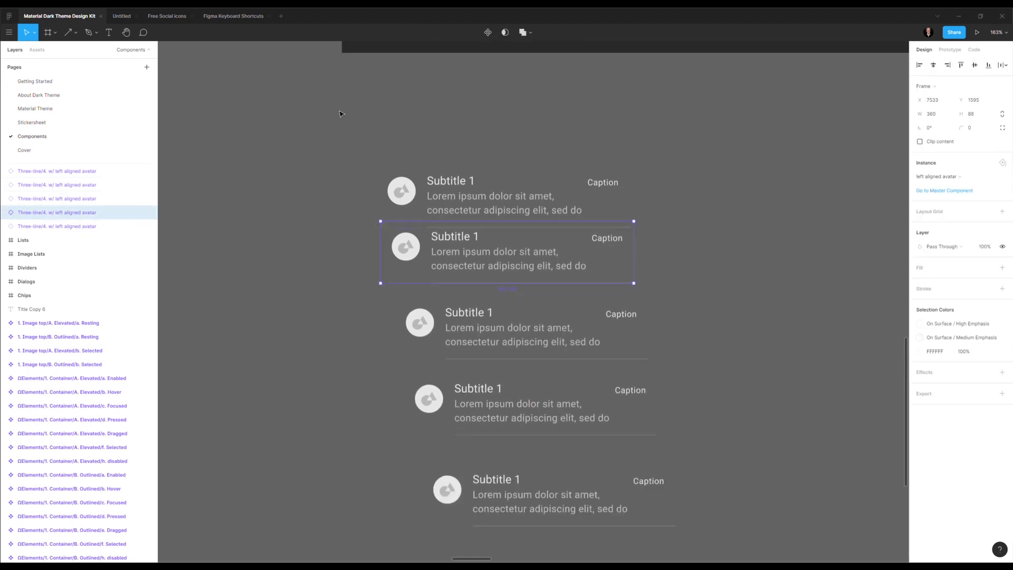
pyautogui.moveTo(337, 108); pyautogui.dragTo(653, 510)
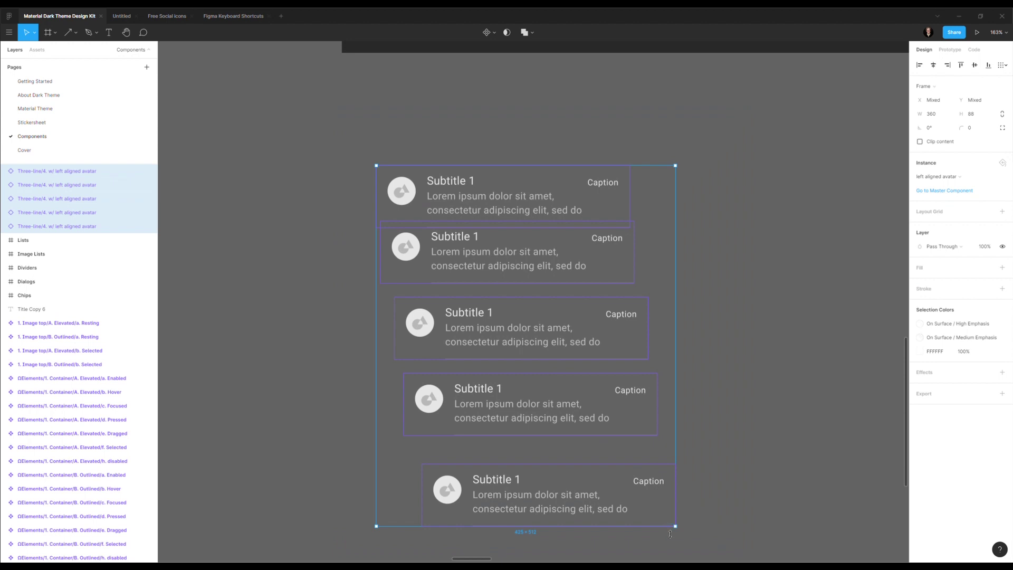
# - Tidy Up the five list items and align them on their left edges
pyautogui.scroll(5, 665, 522)
pyautogui.scroll(-5, 695, 518)
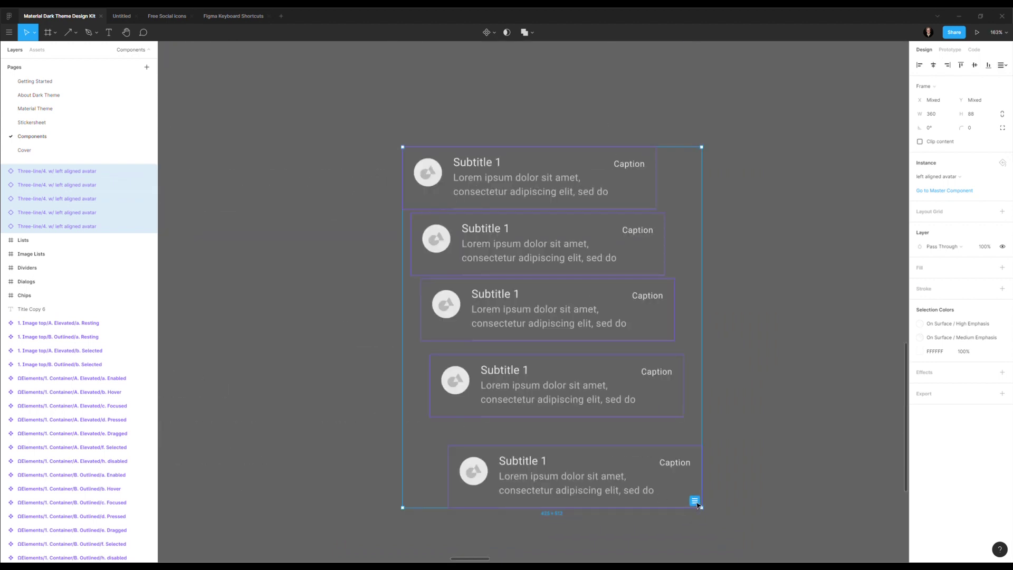
pyautogui.click(695, 502)
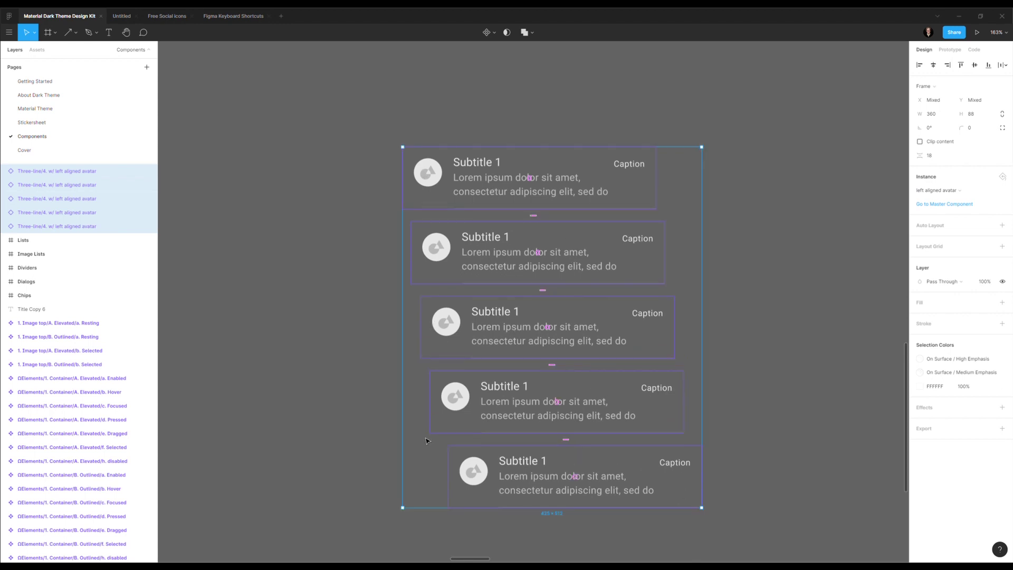
pyautogui.click(920, 66)
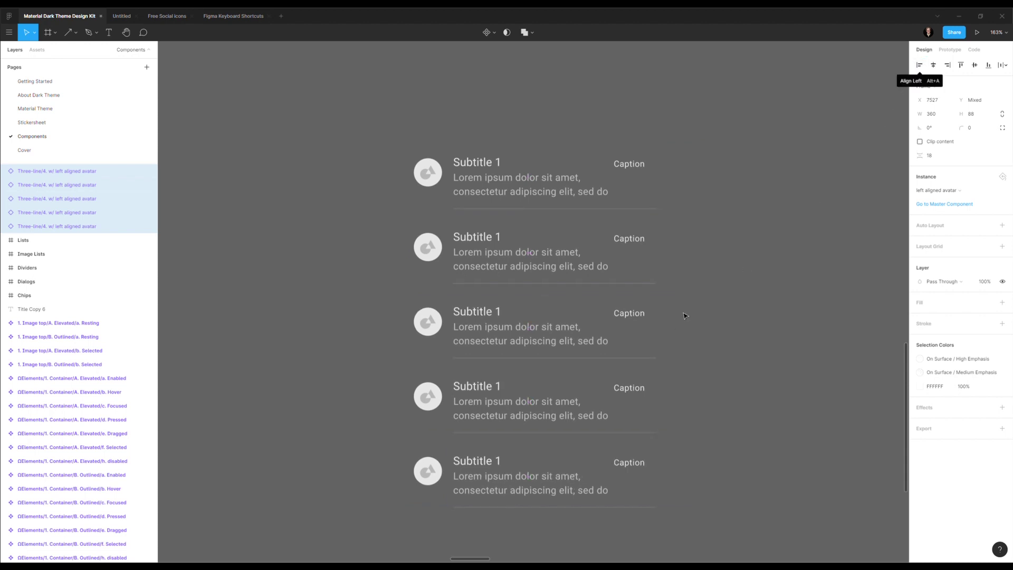
# - Try item spacing of 22 and then 8, finally setting 0 so the items stack flush
pyautogui.moveTo(535, 439)
pyautogui.mouseDown()
pyautogui.moveTo(535, 468)
pyautogui.moveTo(541, 400)
pyautogui.moveTo(538, 458)
pyautogui.moveTo(538, 405)
pyautogui.moveTo(537, 446)
pyautogui.mouseUp()
pyautogui.click(931, 155)
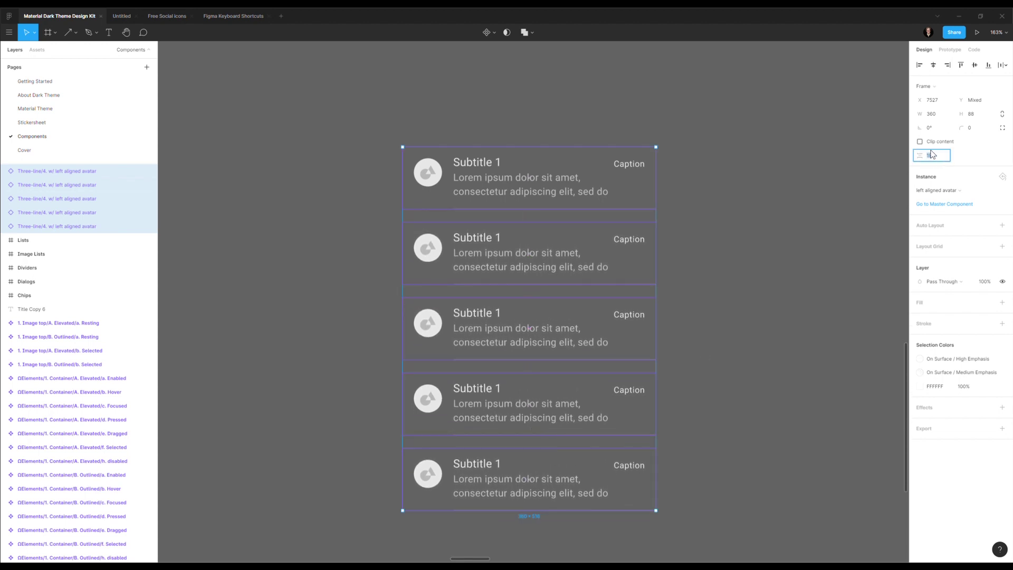
pyautogui.write('22')
pyautogui.press('Return')
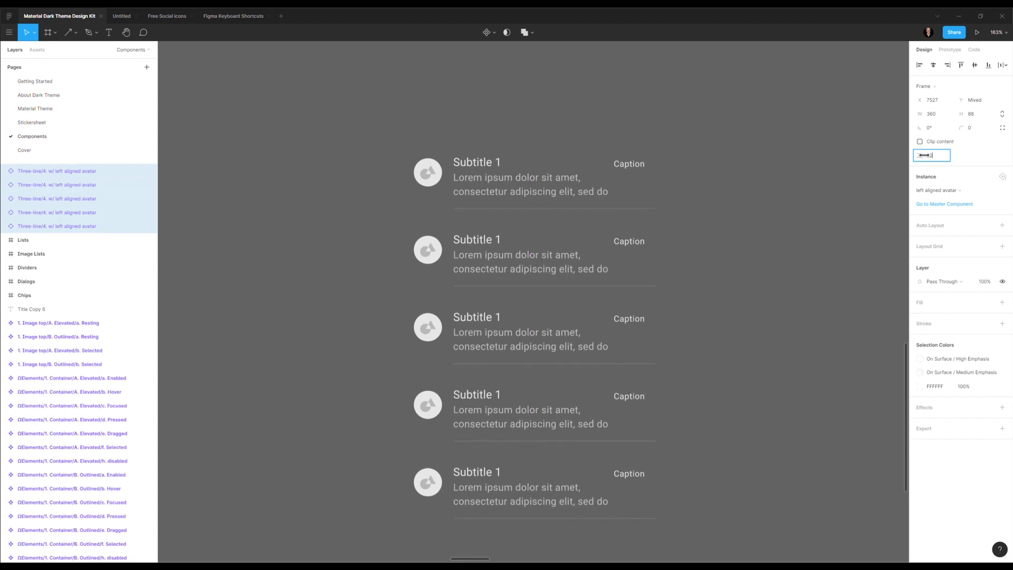
pyautogui.moveTo(924, 155)
pyautogui.mouseDown()
pyautogui.moveTo(909, 157)
pyautogui.moveTo(928, 156)
pyautogui.mouseUp()
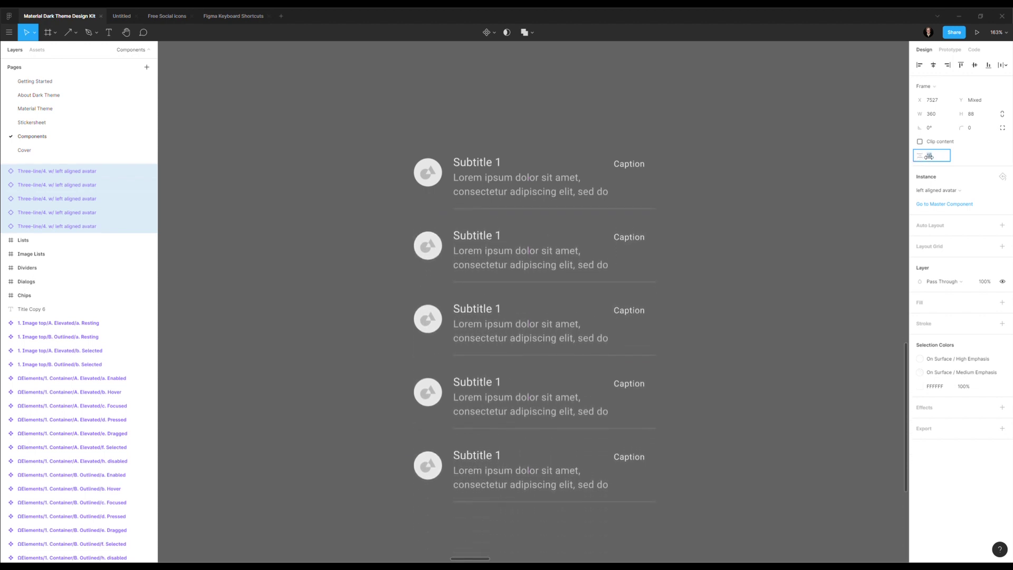
pyautogui.click(928, 157)
pyautogui.write('8')
pyautogui.press('Return')
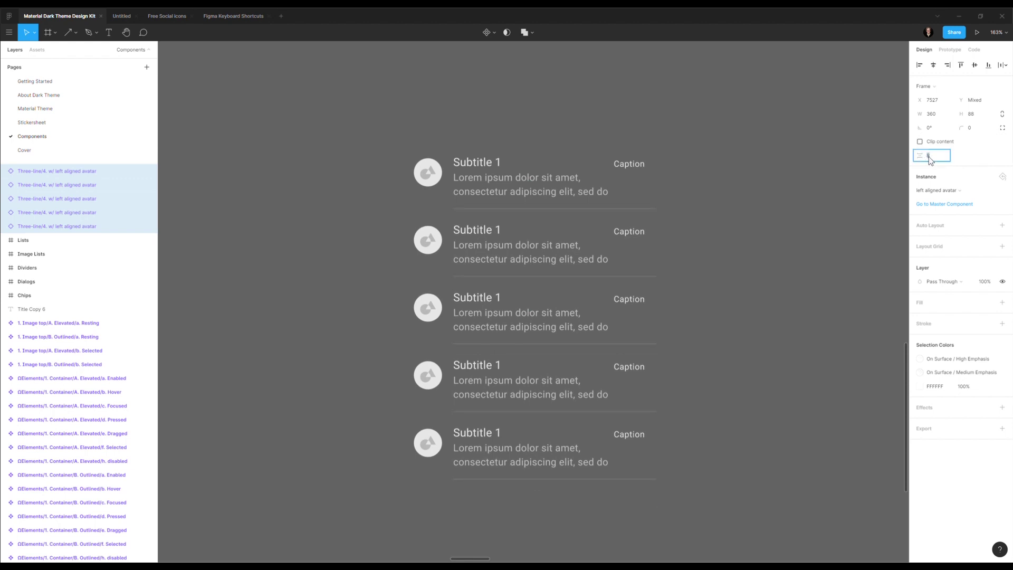
pyautogui.press('Return')
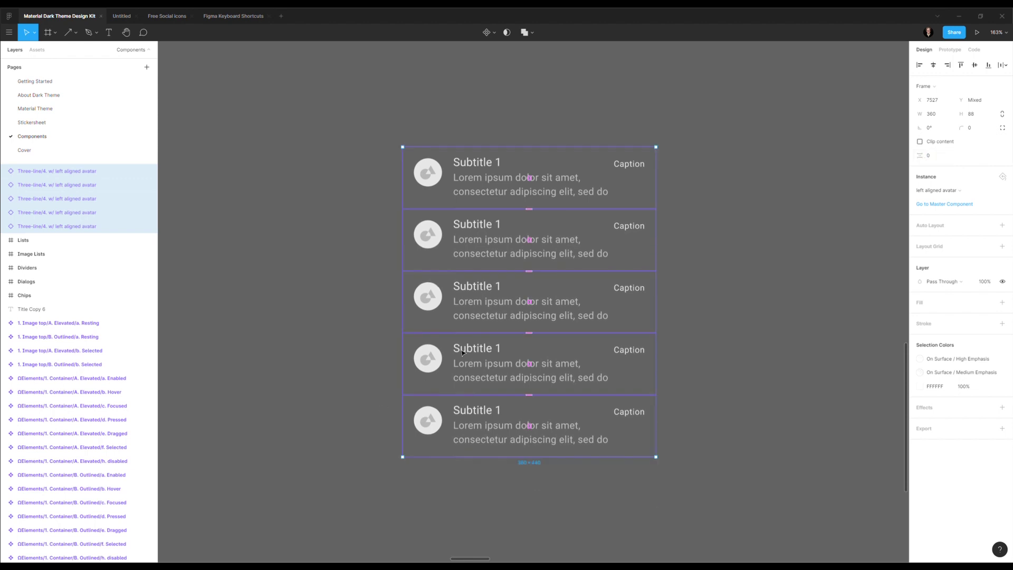
# - Retitle the fourth list item, then reorder the items using their smart-selection handles
pyautogui.click(490, 350)
pyautogui.click(491, 350)
pyautogui.doubleClick(493, 351)
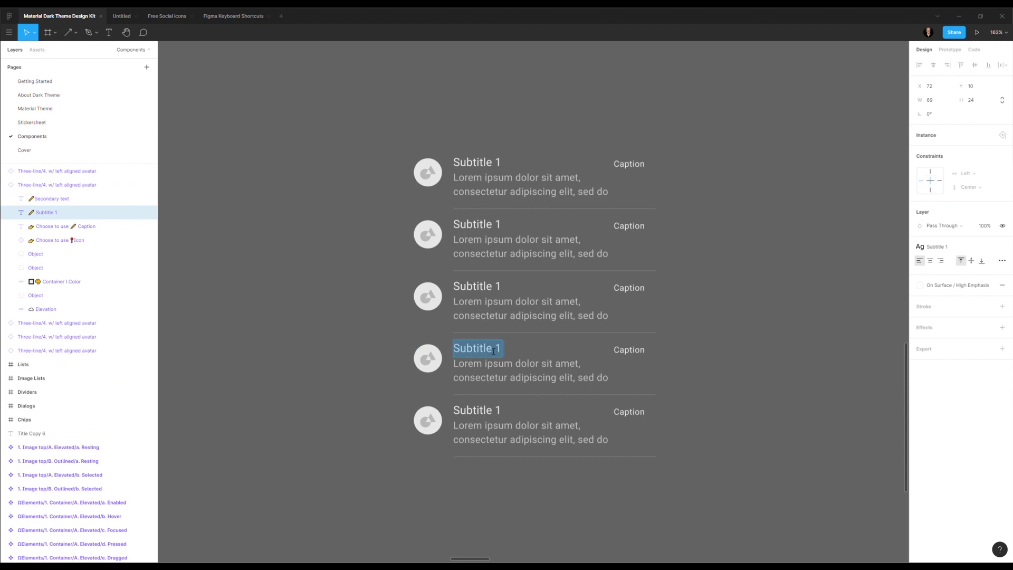
pyautogui.moveTo(326, 510); pyautogui.dragTo(679, 140)
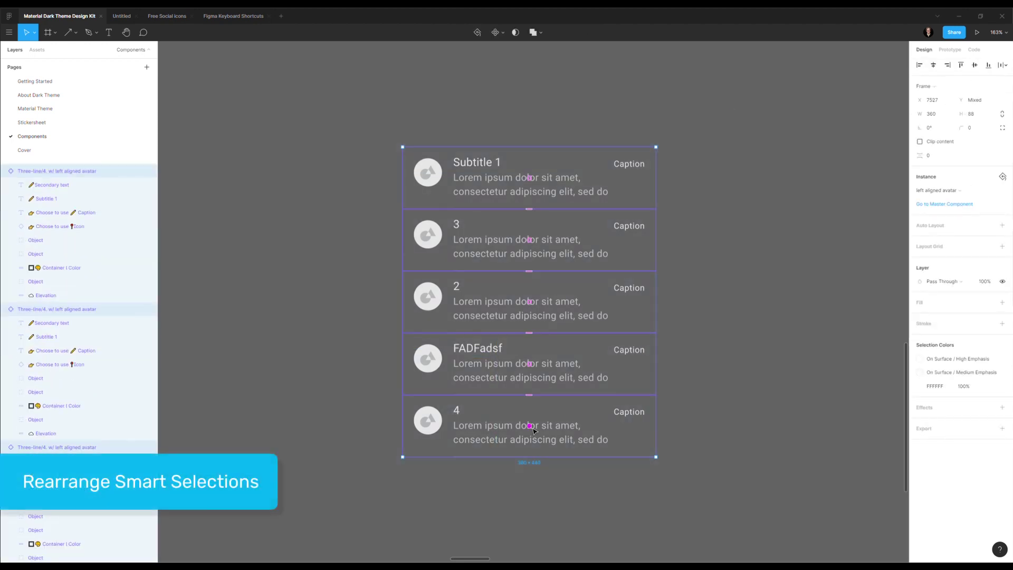
pyautogui.moveTo(531, 427); pyautogui.dragTo(538, 291)
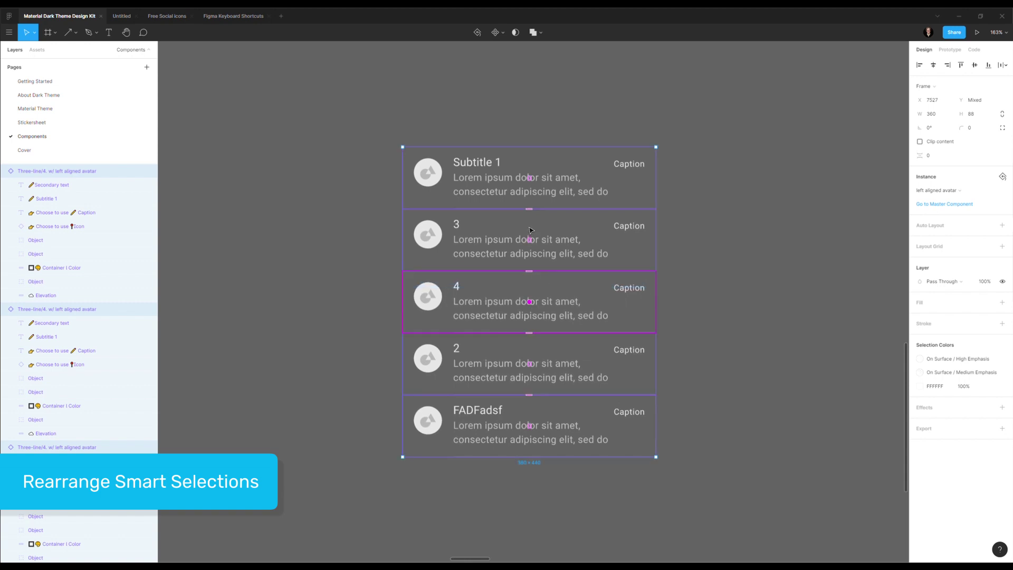
pyautogui.moveTo(532, 184); pyautogui.dragTo(530, 364)
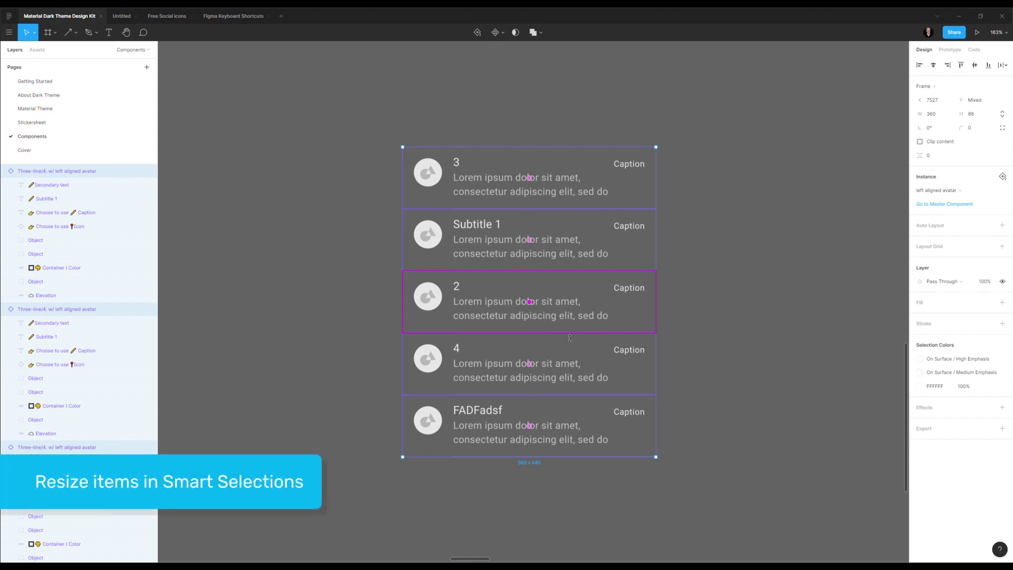
# - Stretch item 2 taller and undo it, then select all the list items
pyautogui.moveTo(569, 338); pyautogui.dragTo(571, 408)
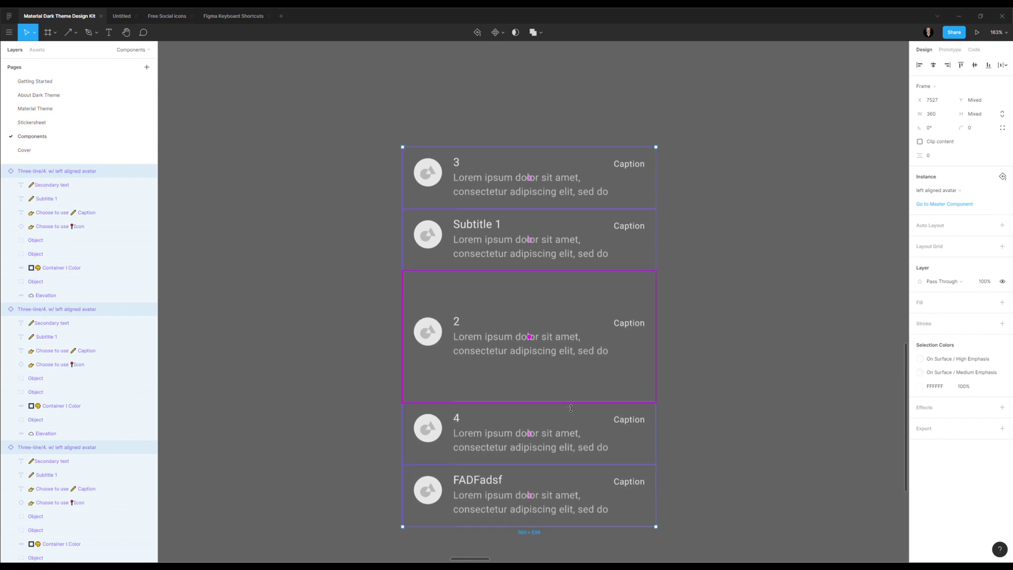
pyautogui.hotkey('ctrl', 'z')
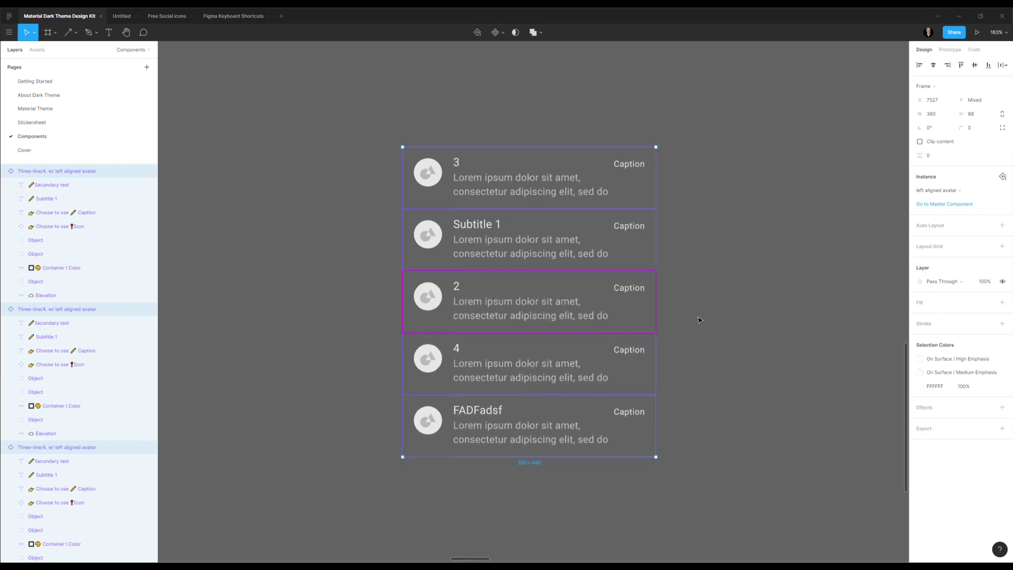
pyautogui.click(682, 354)
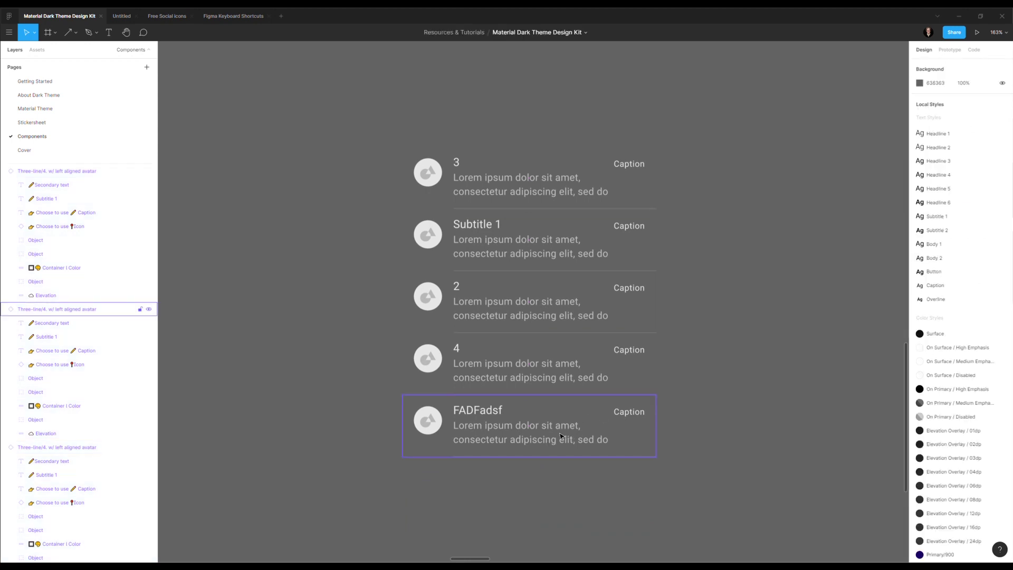
pyautogui.moveTo(560, 436); pyautogui.dragTo(561, 445)
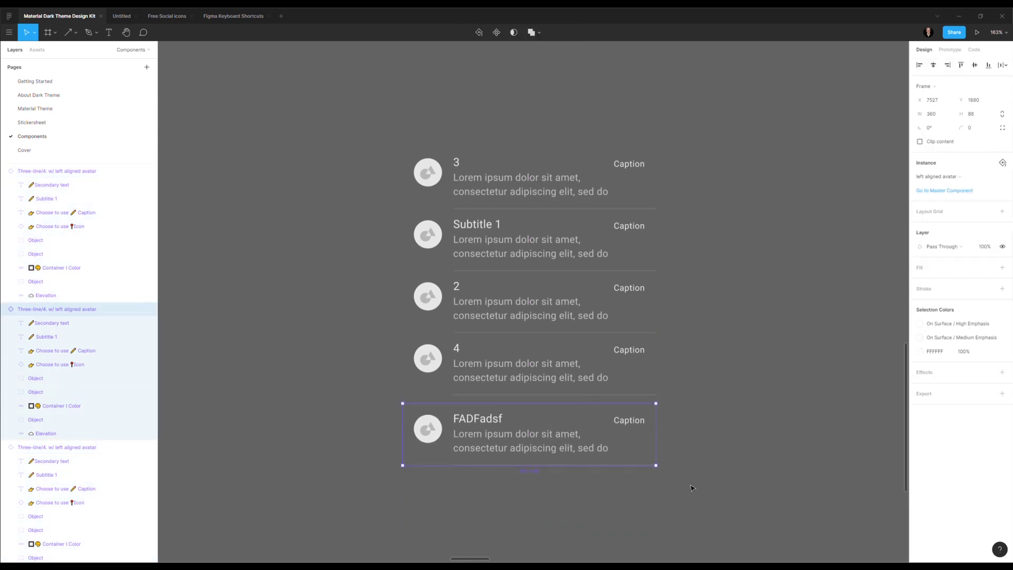
pyautogui.hotkey('ctrl', 'a')
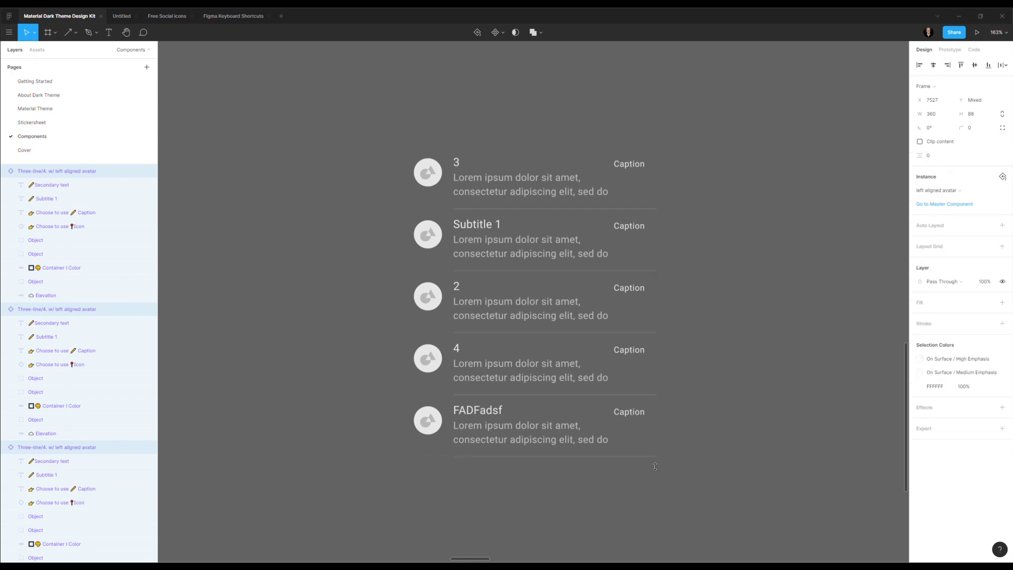
# - Draw grey rectangles to the right of the list items and duplicate one
pyautogui.click(539, 474)
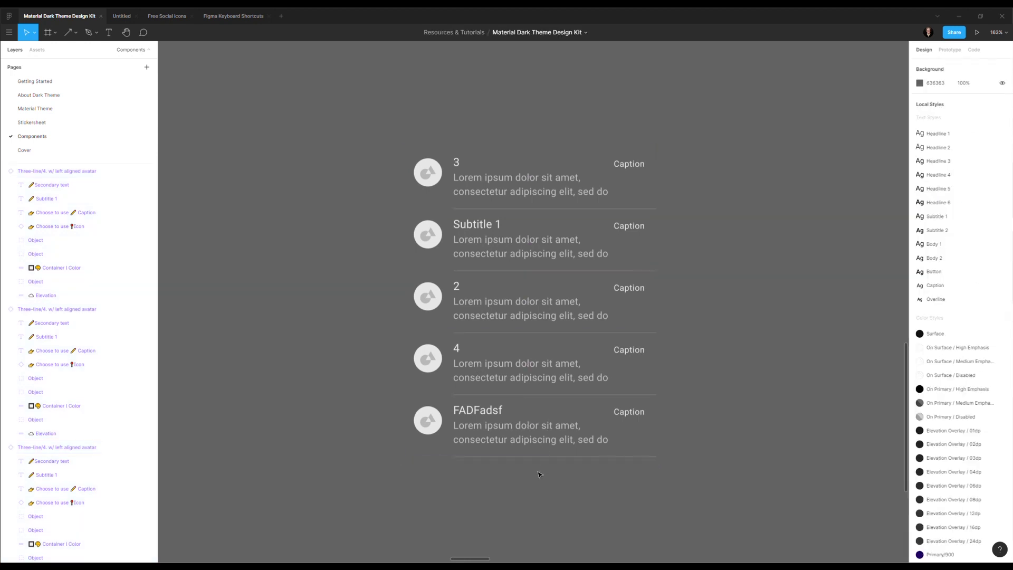
pyautogui.click(74, 32)
pyautogui.click(74, 52)
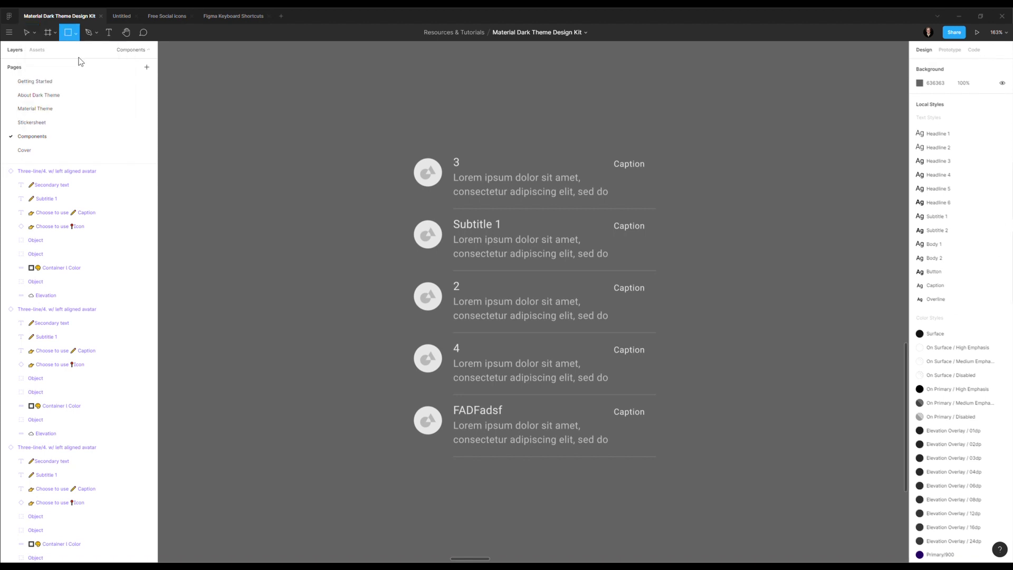
pyautogui.moveTo(740, 232); pyautogui.dragTo(839, 268)
pyautogui.click(76, 32)
pyautogui.click(81, 53)
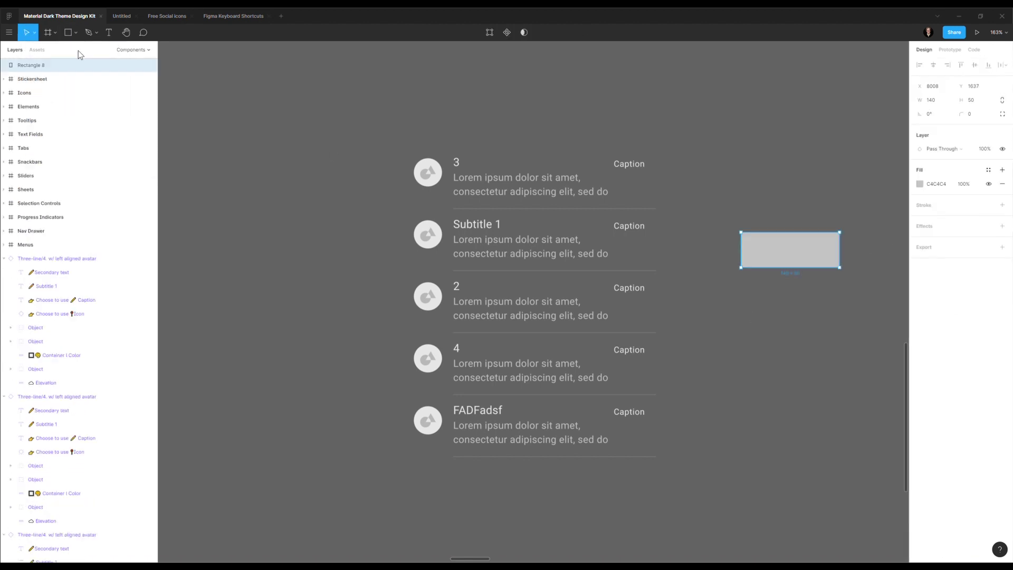
pyautogui.moveTo(746, 293); pyautogui.dragTo(822, 314)
pyautogui.hotkey('ctrl', 'd')
pyautogui.click(799, 433)
# - Tidy the four rectangles, centre-align them horizontally, and widen their gaps to 37 px
pyautogui.moveTo(866, 452); pyautogui.dragTo(723, 459)
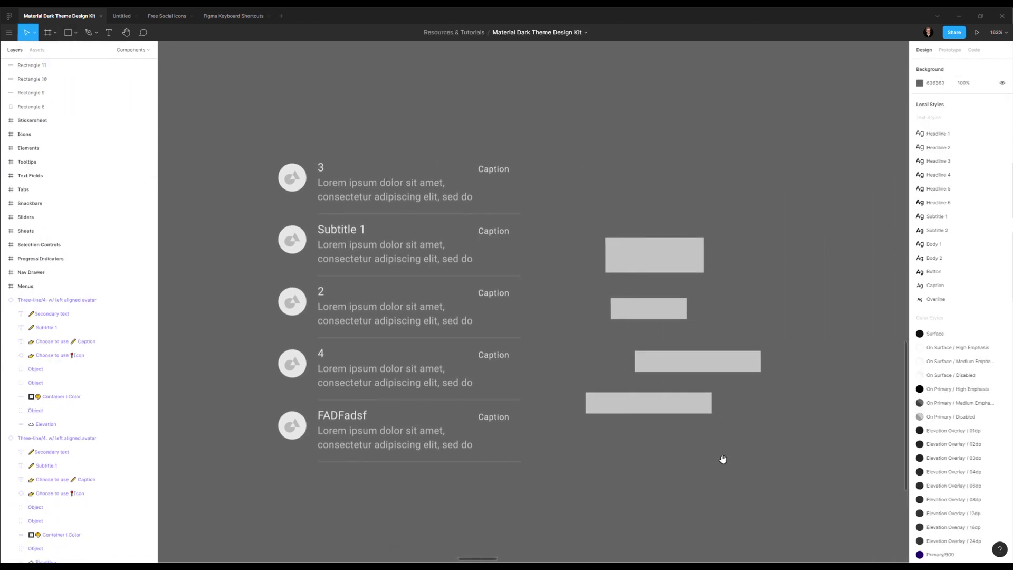
pyautogui.moveTo(607, 416); pyautogui.dragTo(635, 416)
pyautogui.moveTo(837, 468); pyautogui.dragTo(568, 207)
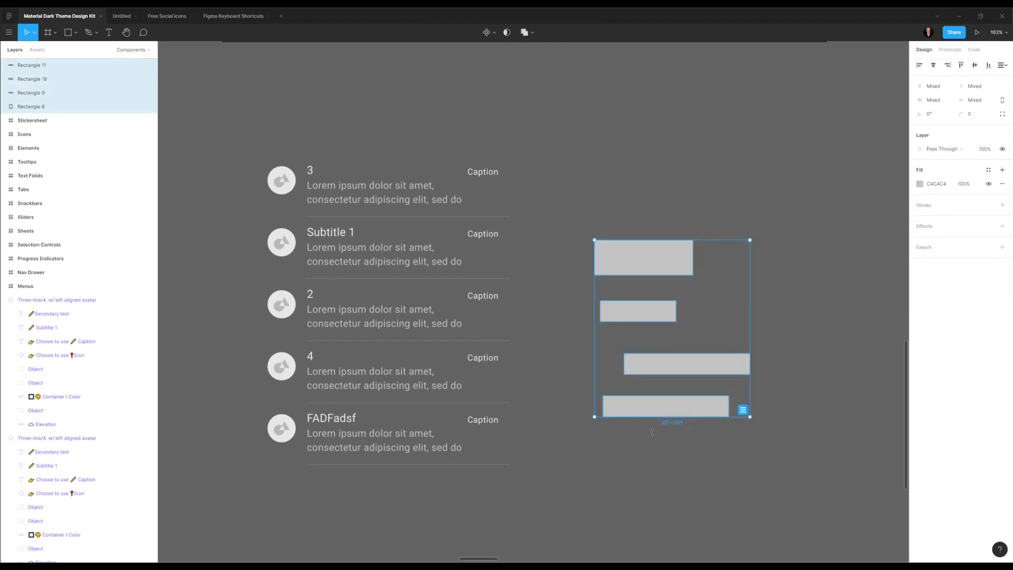
pyautogui.click(743, 410)
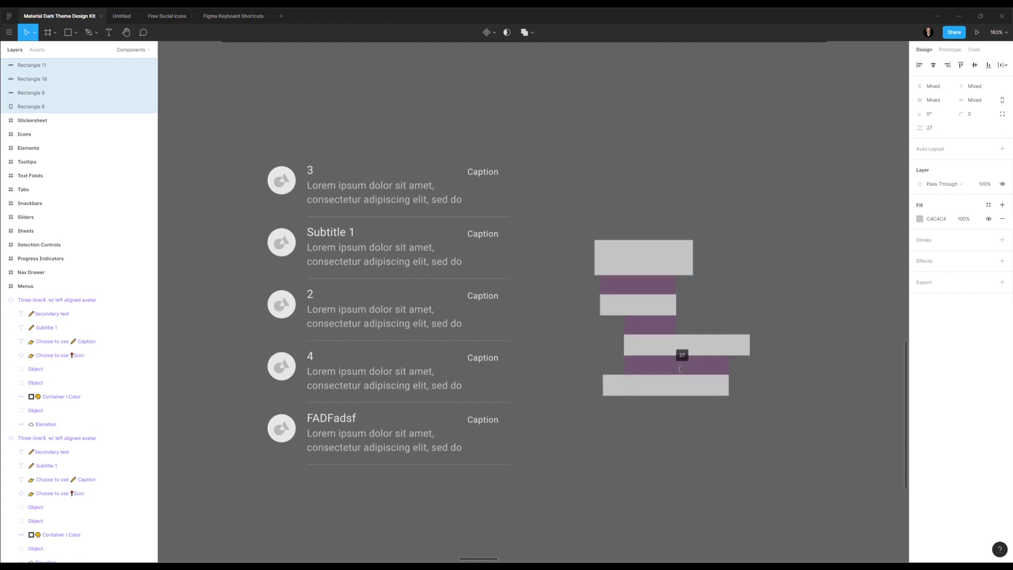
pyautogui.moveTo(680, 369); pyautogui.dragTo(680, 352)
pyautogui.click(932, 65)
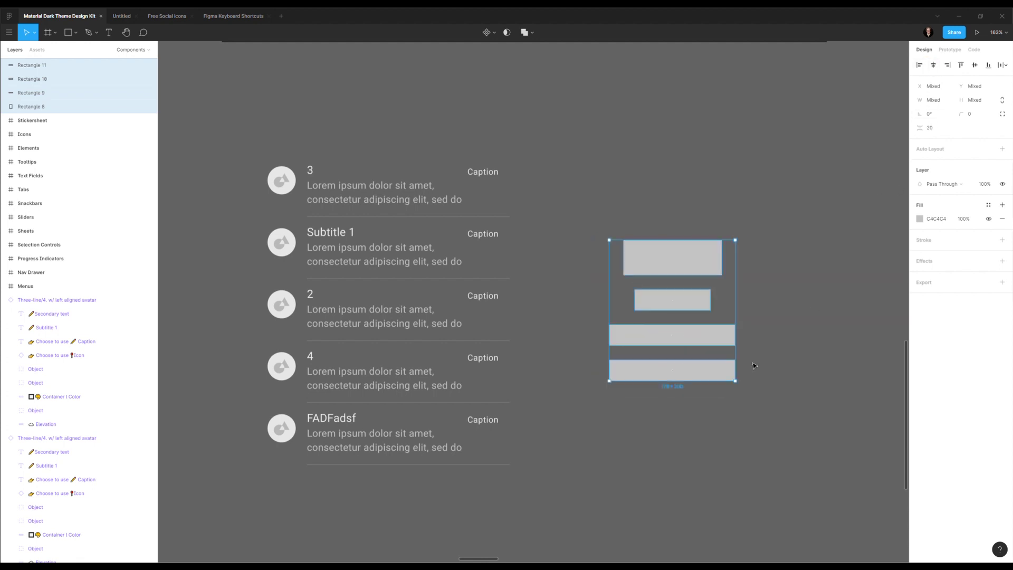
pyautogui.moveTo(674, 353); pyautogui.dragTo(673, 380)
# - Select the six toggle tiles, try widening their grid gaps, then undo the change
pyautogui.scroll(-3, 648, 418)
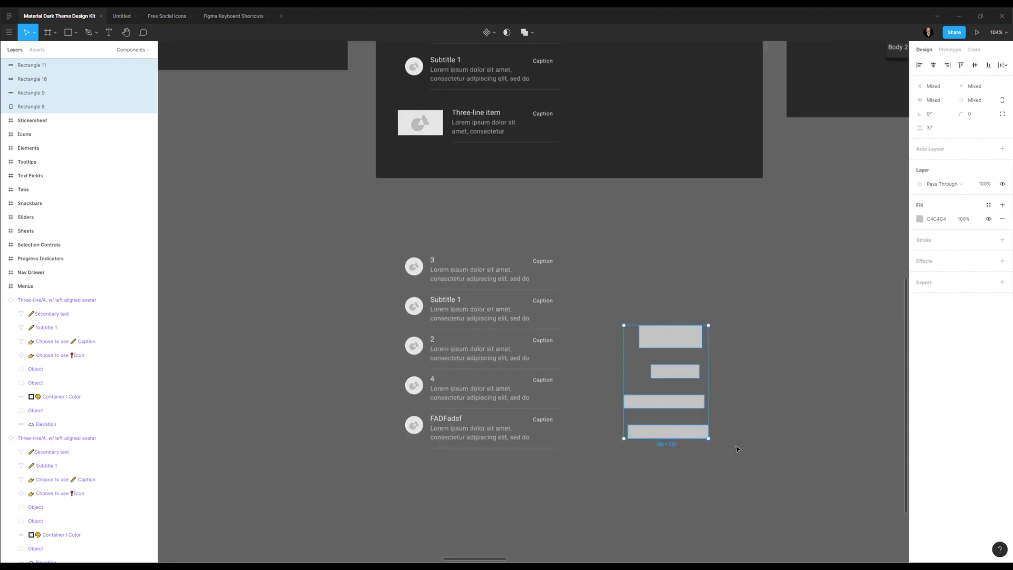
pyautogui.scroll(-4, 707, 457)
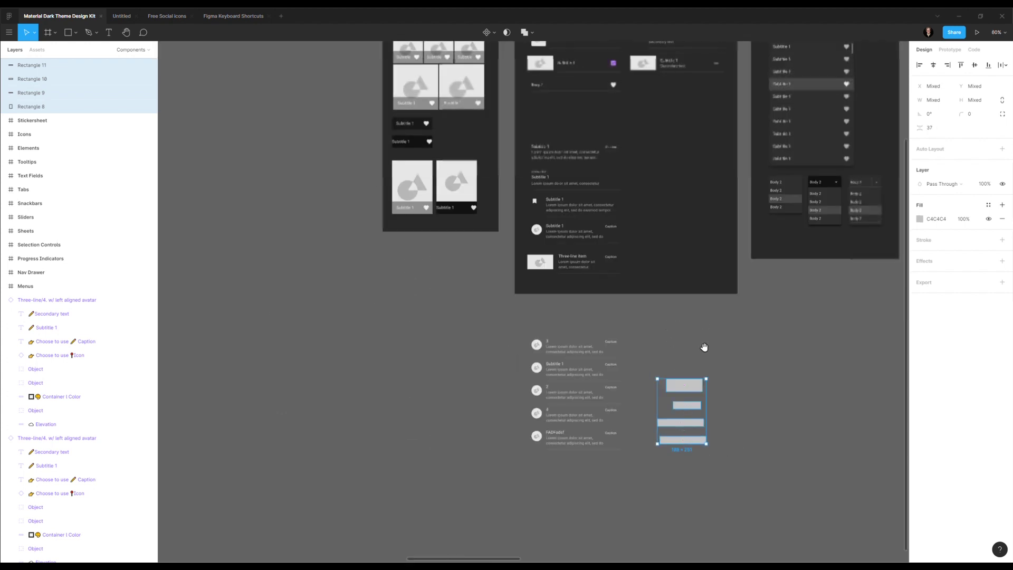
pyautogui.scroll(2, 701, 369)
pyautogui.scroll(2, 699, 411)
pyautogui.hscroll(10, 666, 448)
pyautogui.scroll(-3, 648, 438)
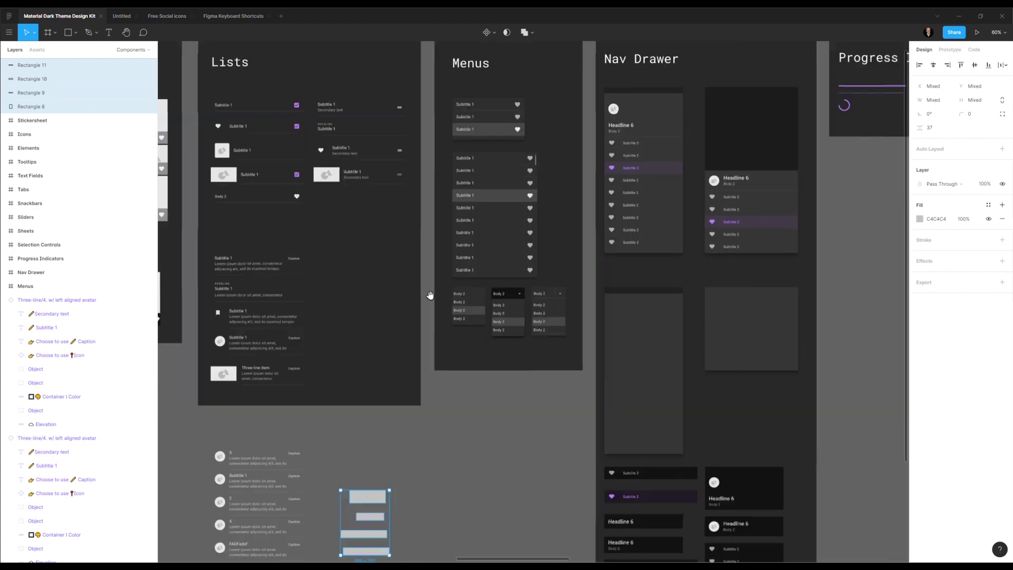
pyautogui.scroll(1, 547, 407)
pyautogui.hscroll(-15, 547, 407)
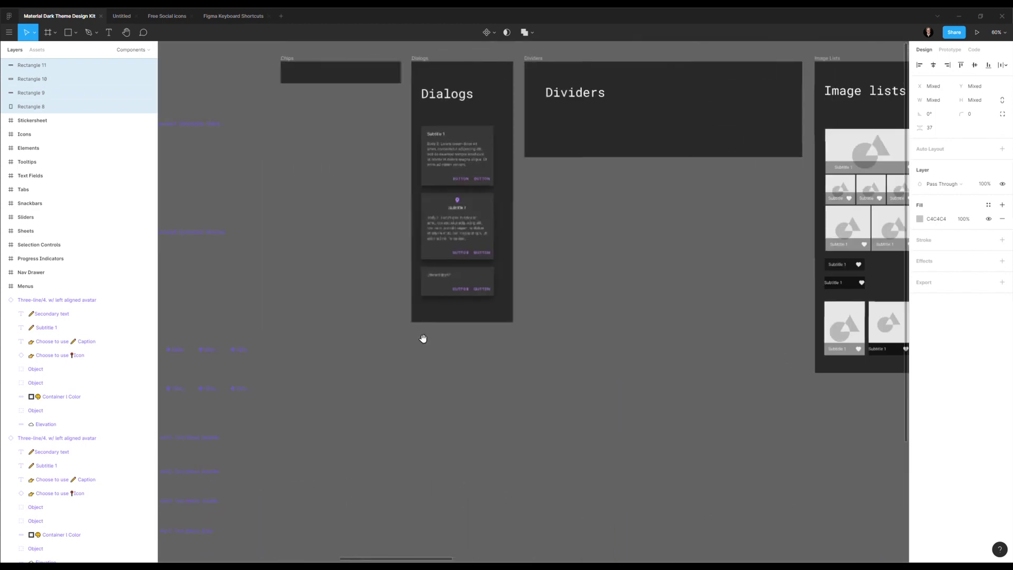
pyautogui.scroll(5, 475, 327)
pyautogui.scroll(10, 534, 317)
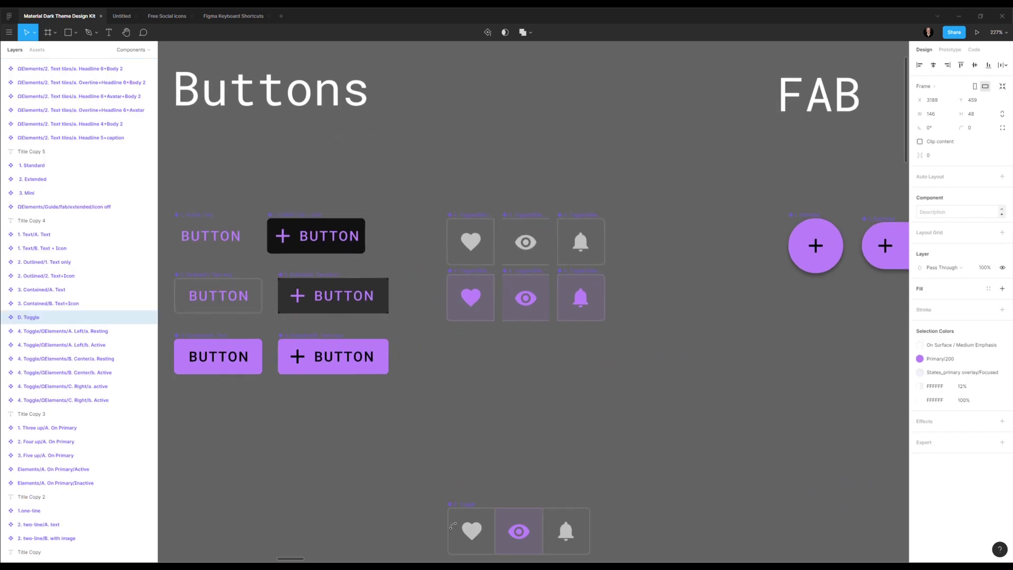
pyautogui.moveTo(607, 367); pyautogui.dragTo(474, 259)
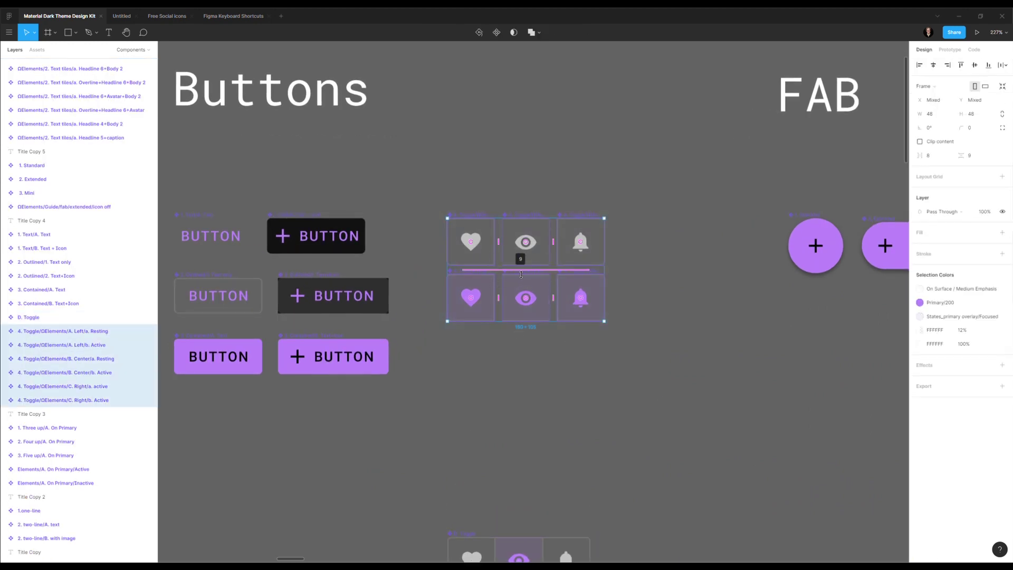
pyautogui.moveTo(531, 269); pyautogui.dragTo(536, 293)
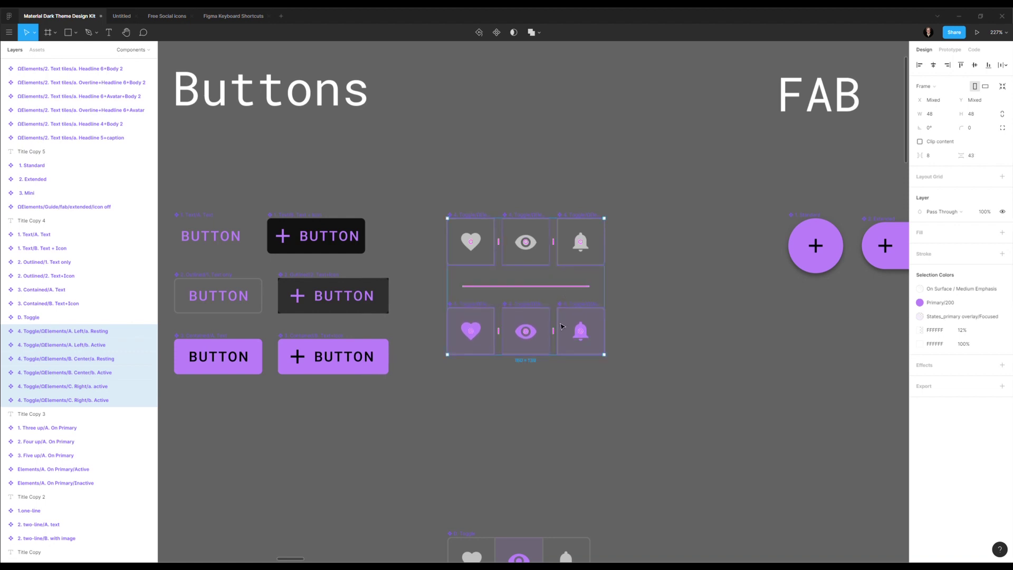
pyautogui.moveTo(554, 326); pyautogui.dragTo(572, 319)
pyautogui.hotkey('ctrl', 'z')
pyautogui.hotkey('ctrl', 'z')
# - Scatter several toggle tiles, then reselect all six and Tidy Up them into a grid
pyautogui.click(591, 349)
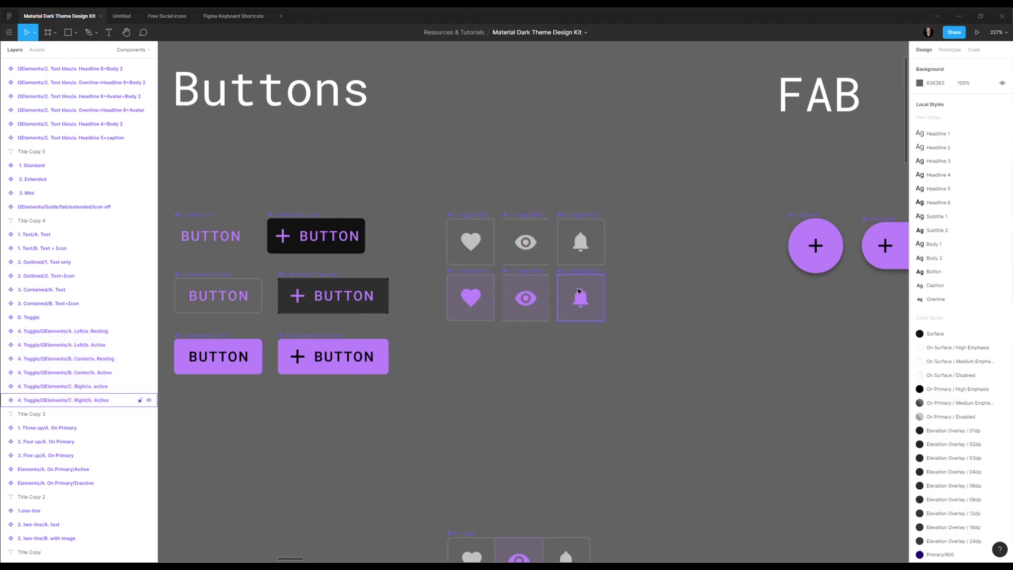
pyautogui.moveTo(581, 291); pyautogui.dragTo(467, 302)
pyautogui.moveTo(530, 244); pyautogui.dragTo(534, 244)
pyautogui.moveTo(654, 366); pyautogui.dragTo(428, 183)
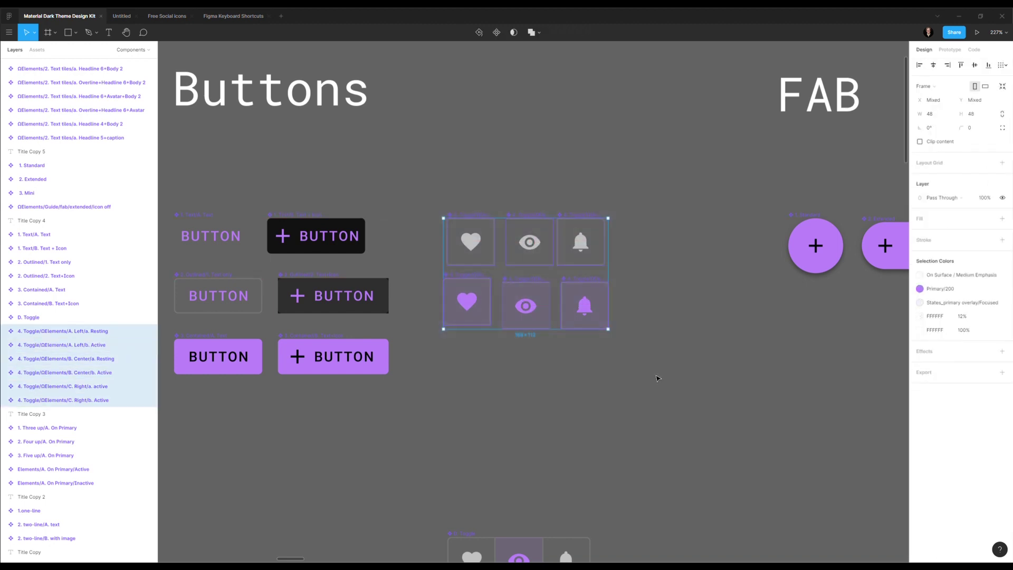
pyautogui.click(601, 322)
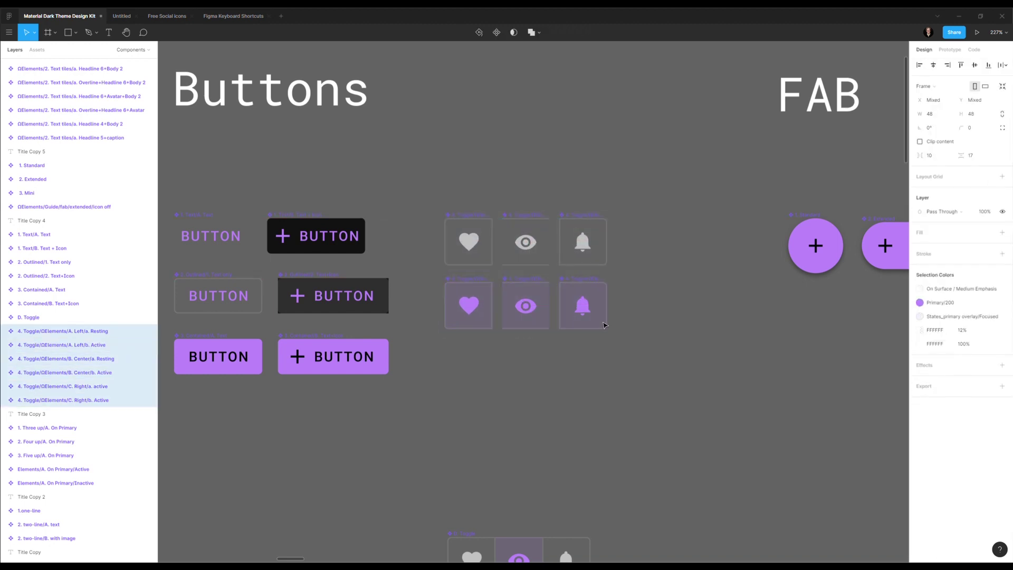
# - Set the toggle grid's horizontal and vertical spacing to 8 px each
pyautogui.click(936, 158)
pyautogui.write('8')
pyautogui.press('Tab')
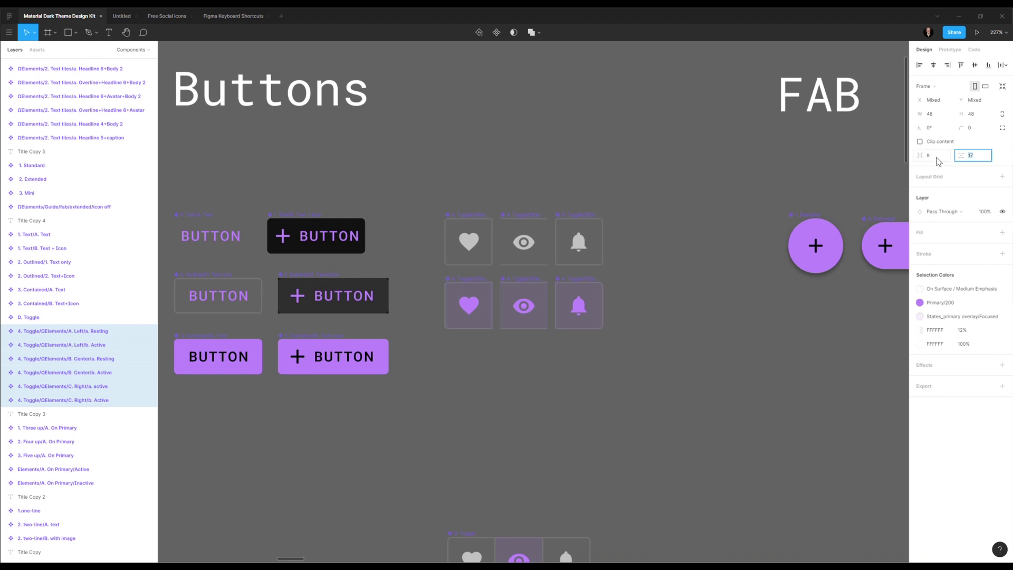
pyautogui.write('8')
pyautogui.press('Return')
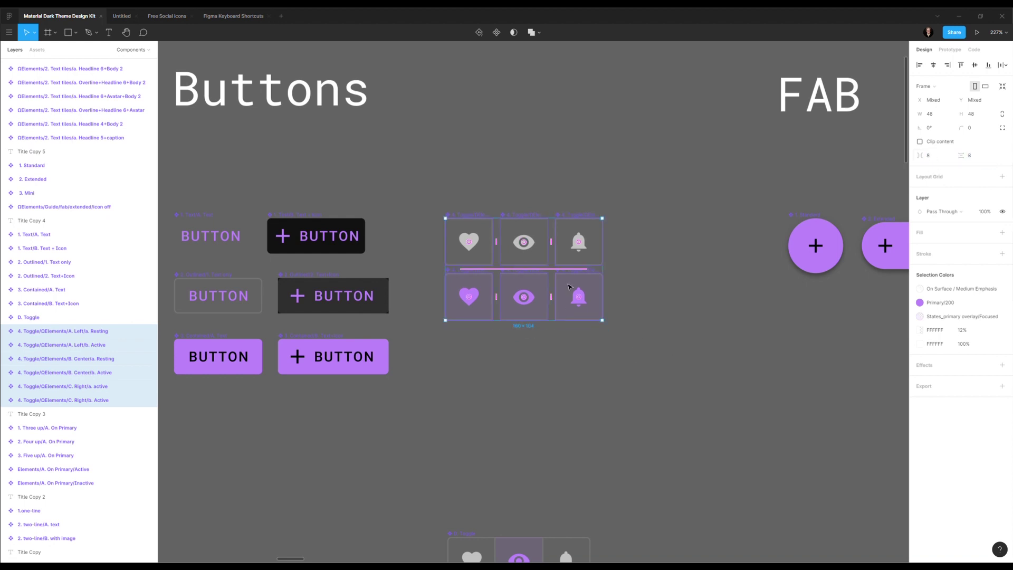
# - Swap the bottom eye and bell tiles and move the purple heart to the top-left
pyautogui.scroll(5, 544, 274)
pyautogui.moveTo(584, 391); pyautogui.dragTo(603, 438)
pyautogui.moveTo(656, 384); pyautogui.dragTo(303, 154)
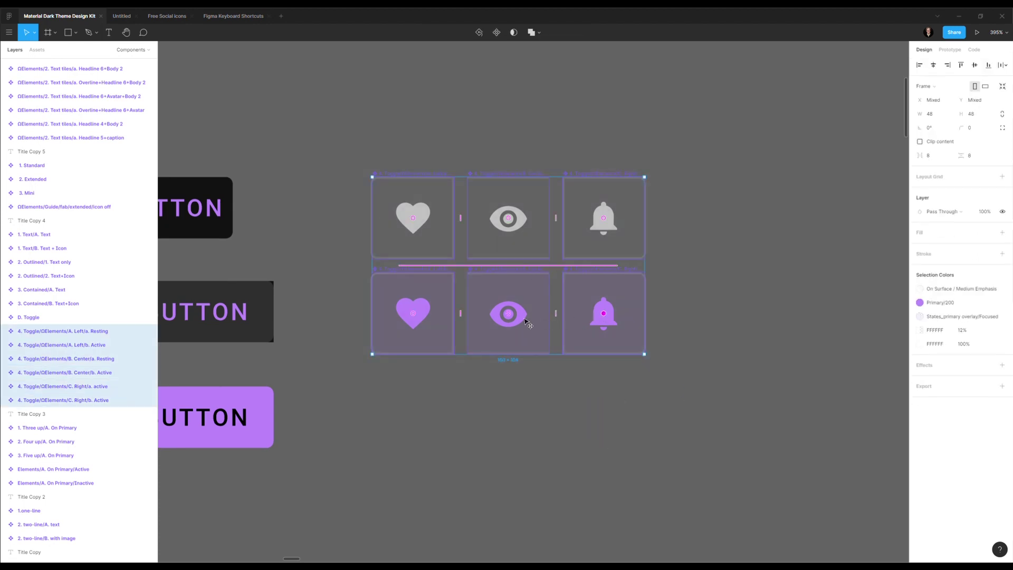
pyautogui.moveTo(526, 322); pyautogui.dragTo(601, 317)
pyautogui.moveTo(416, 315); pyautogui.dragTo(414, 219)
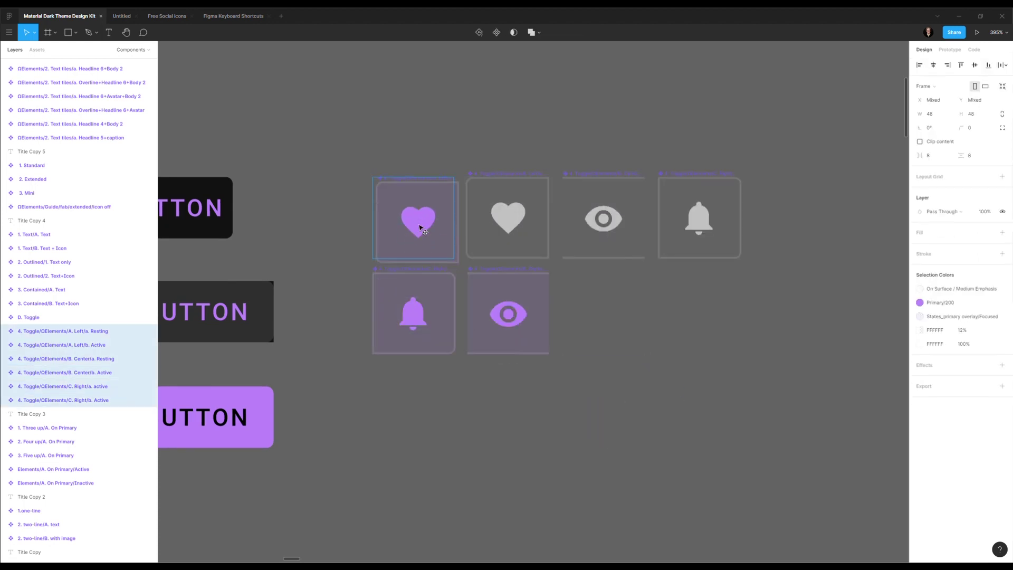
# - Move the grey eye to the bottom row, duplicate the purple eye twice, and lift one copy up top
pyautogui.moveTo(607, 231); pyautogui.dragTo(609, 215)
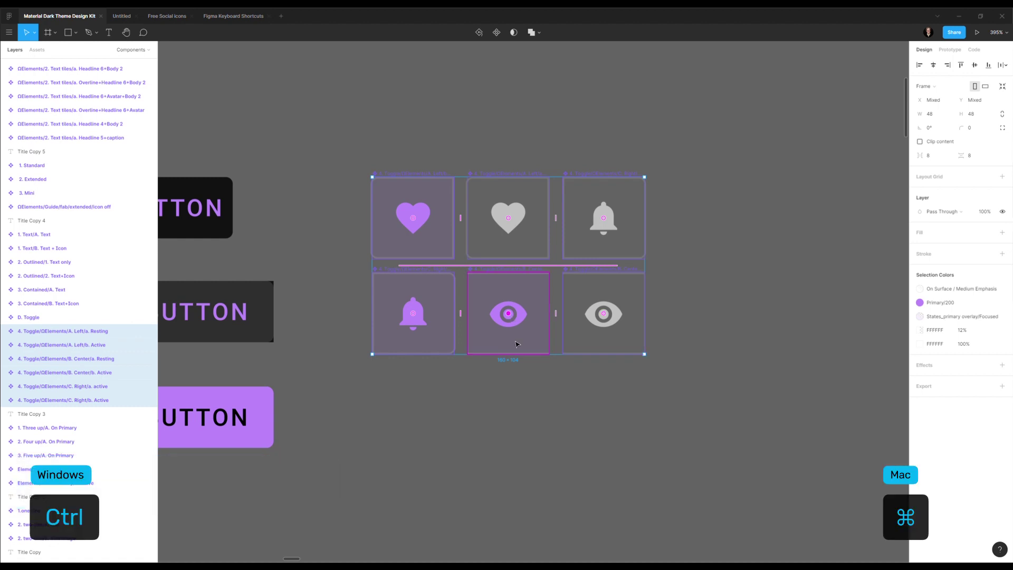
pyautogui.hotkey('ctrl', 'd')
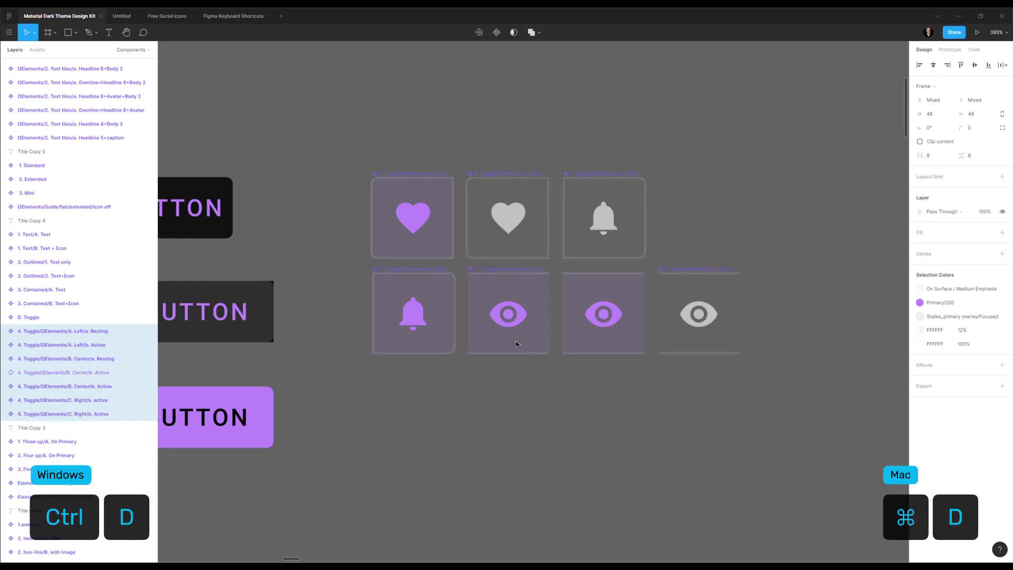
pyautogui.hotkey('ctrl', 'd')
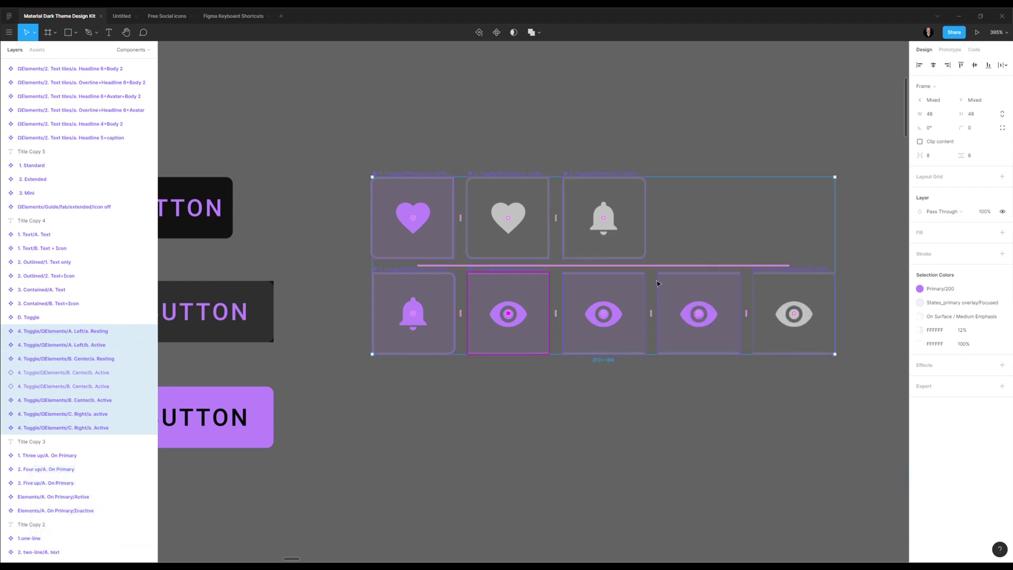
pyautogui.click(702, 319)
pyautogui.moveTo(702, 315); pyautogui.dragTo(691, 222)
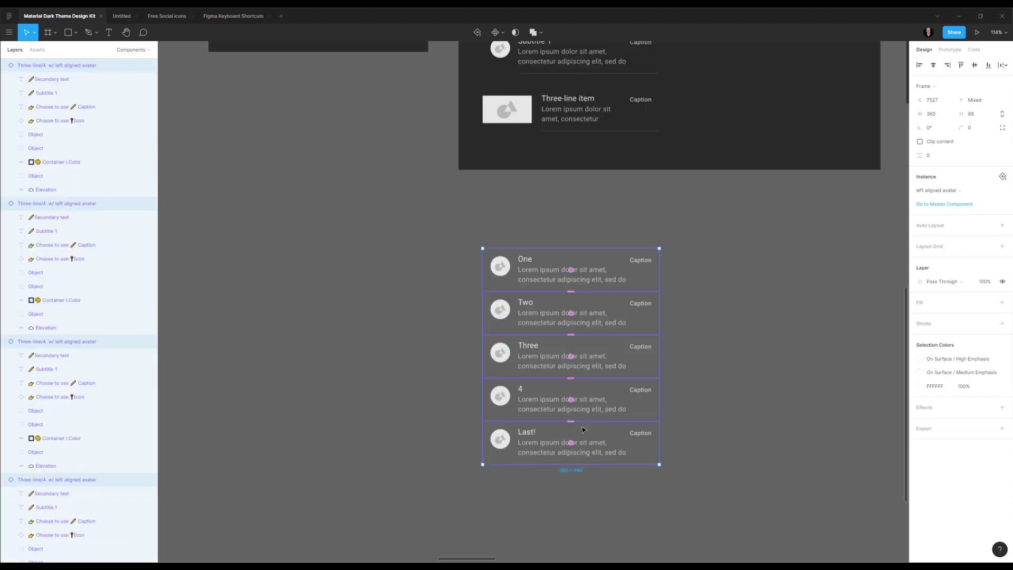
# - Duplicate list item 4 twice and delete items Two and Three, leaving One, 4, 4, 4, Last!
pyautogui.click(571, 400)
pyautogui.hotkey('ctrl', 'd')
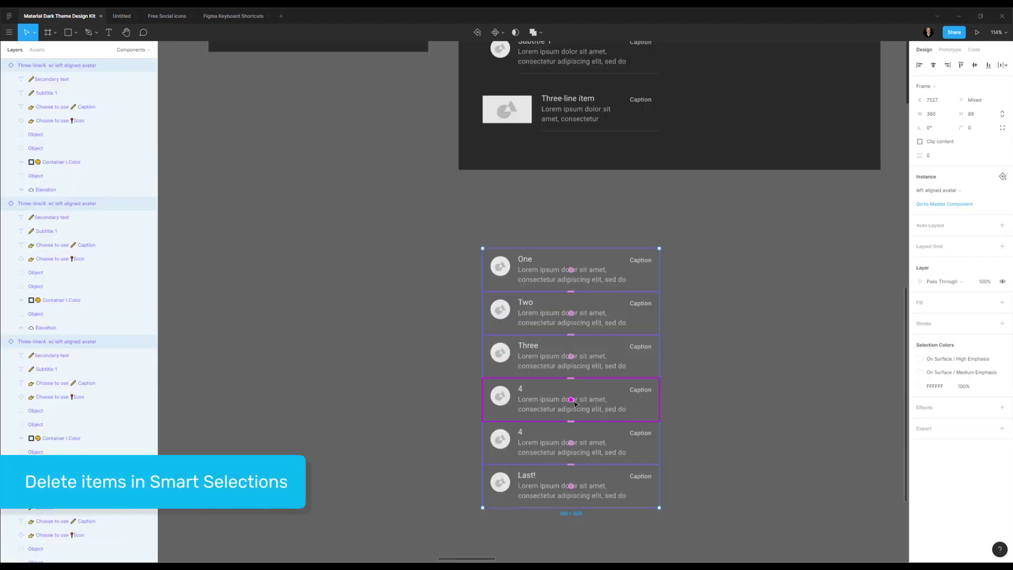
pyautogui.hotkey('ctrl', 'd')
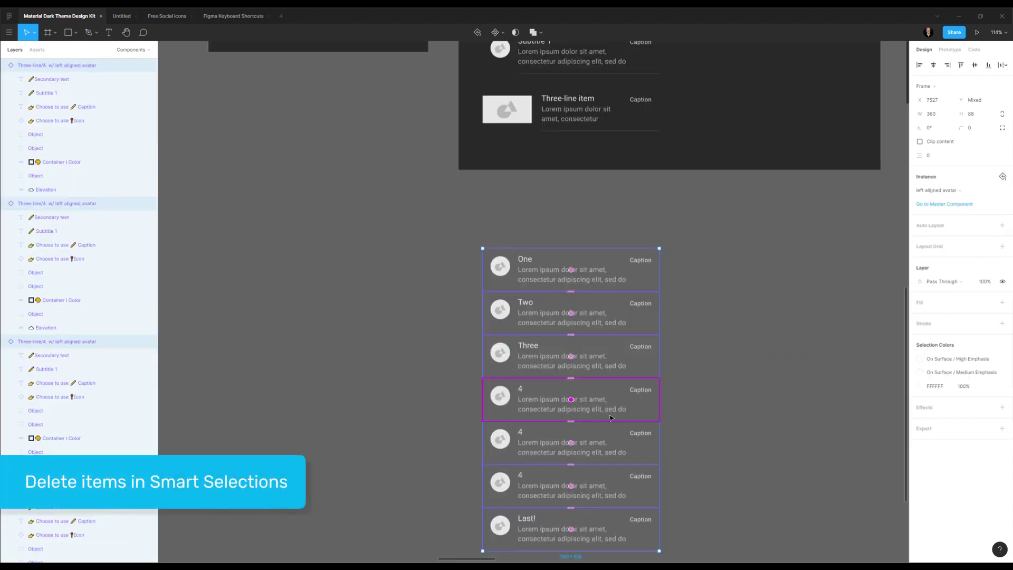
pyautogui.click(573, 314)
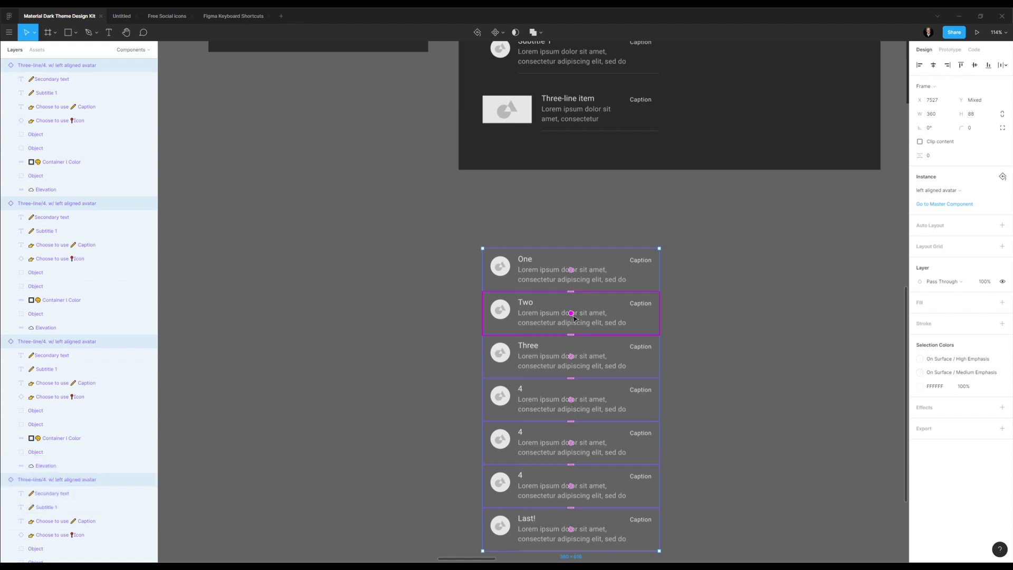
pyautogui.press('Delete')
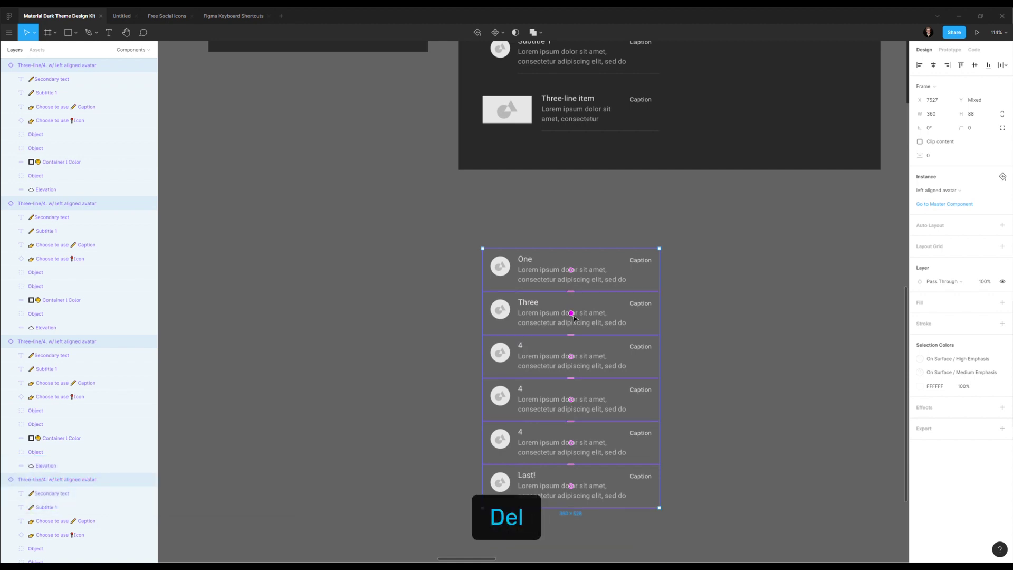
pyautogui.press('Delete')
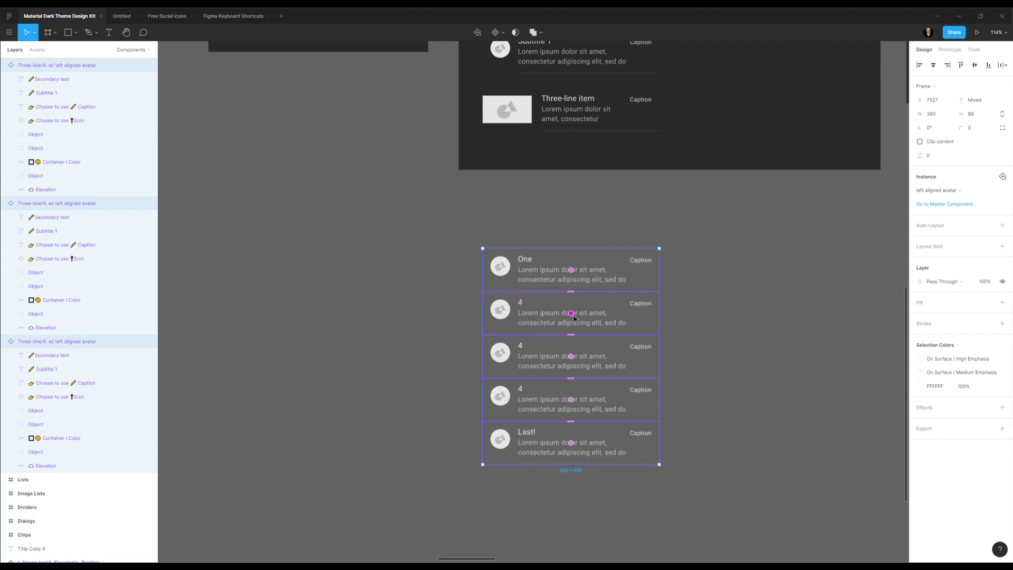
pyautogui.click(713, 308)
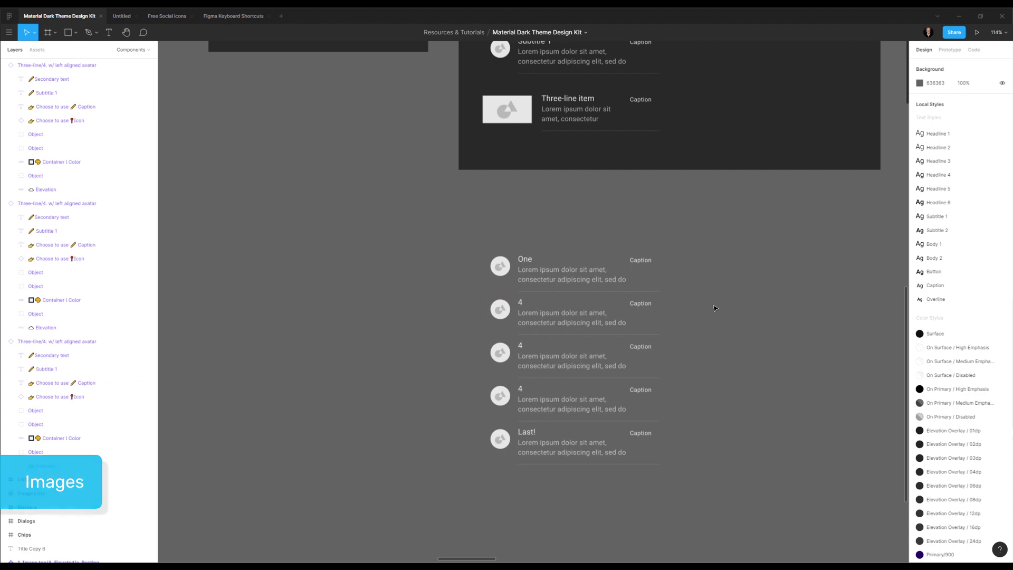
# - Select the One row's avatar image, zoom to it and open its Image fill settings
pyautogui.keyDown('ctrl'); pyautogui.click(504, 272); pyautogui.keyUp('ctrl')
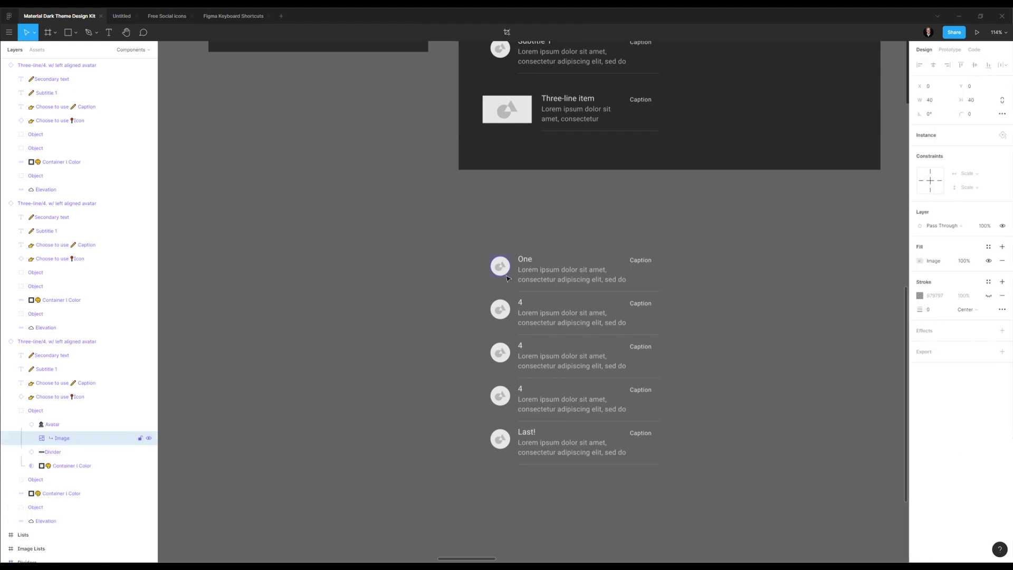
pyautogui.hotkey('shift', '2')
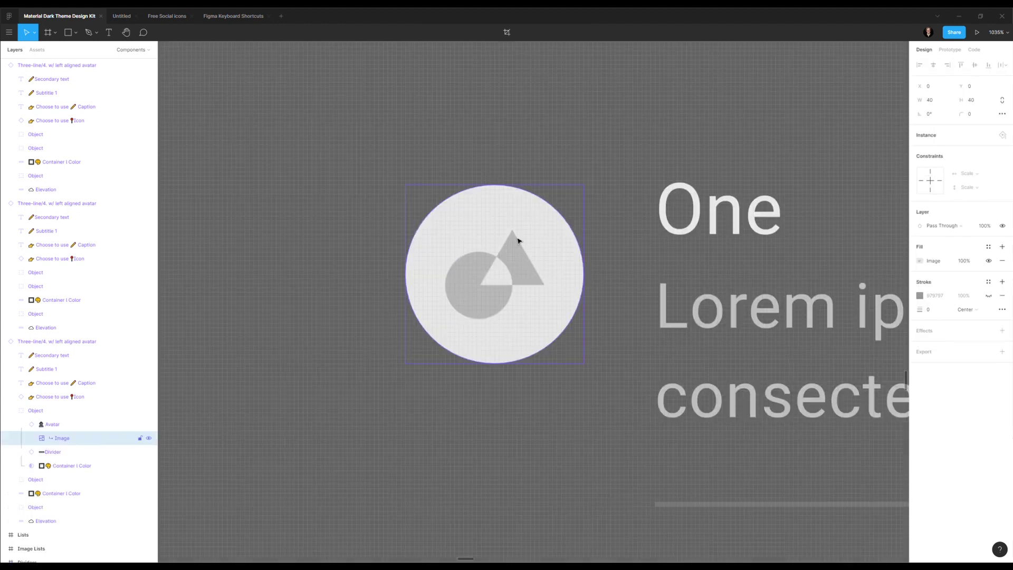
pyautogui.click(920, 261)
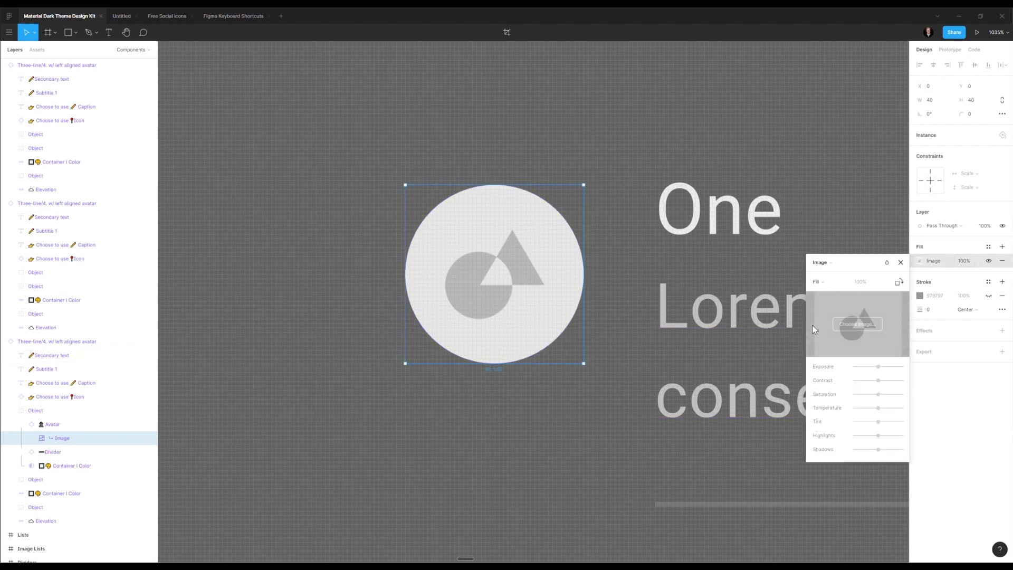
pyautogui.click(901, 263)
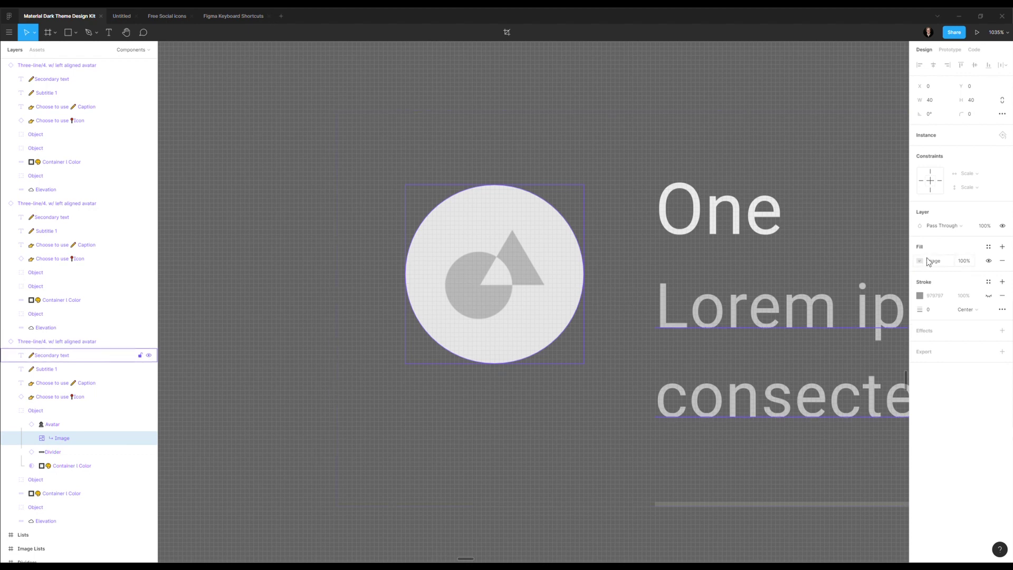
pyautogui.click(920, 261)
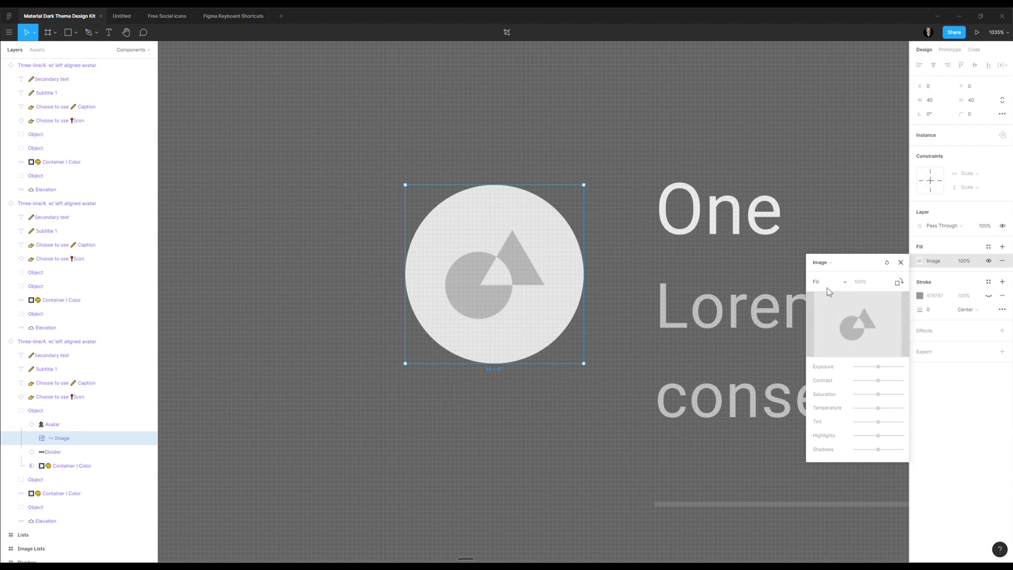
# - Cycle the image scale mode through Fit, Crop and back to Fill, then enter crop mode
pyautogui.click(839, 282)
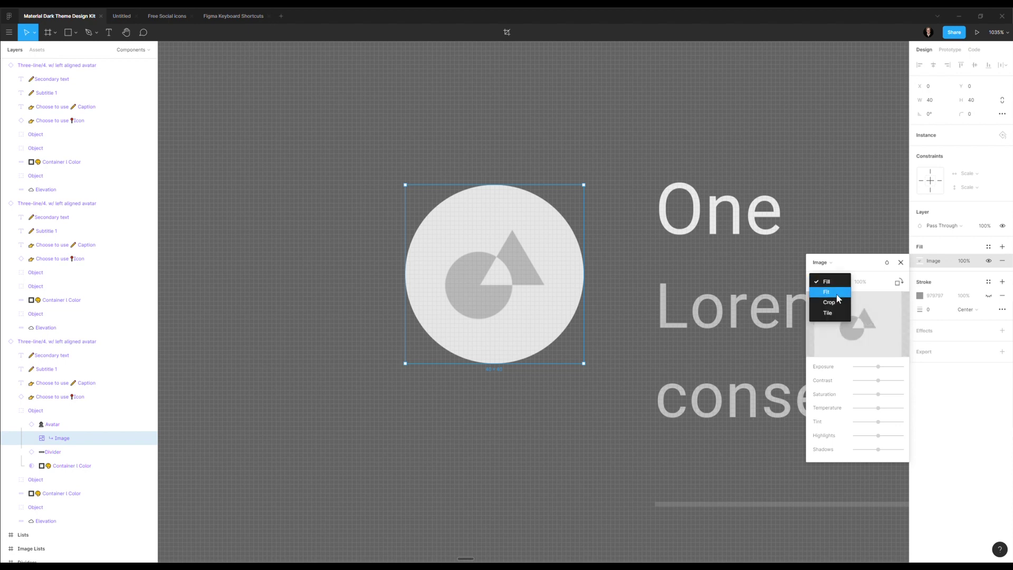
pyautogui.click(826, 294)
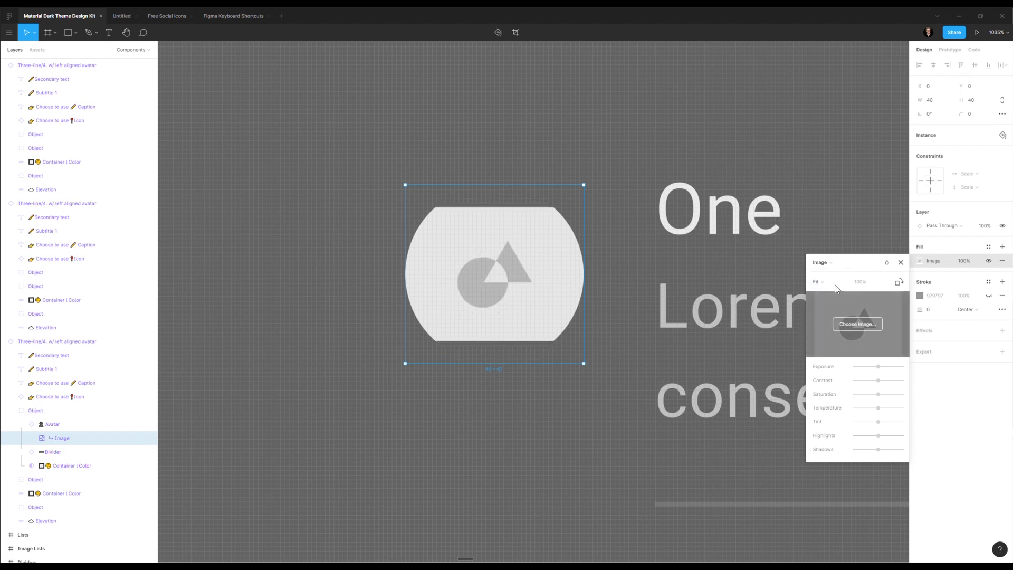
pyautogui.click(831, 283)
pyautogui.click(831, 293)
pyautogui.click(831, 283)
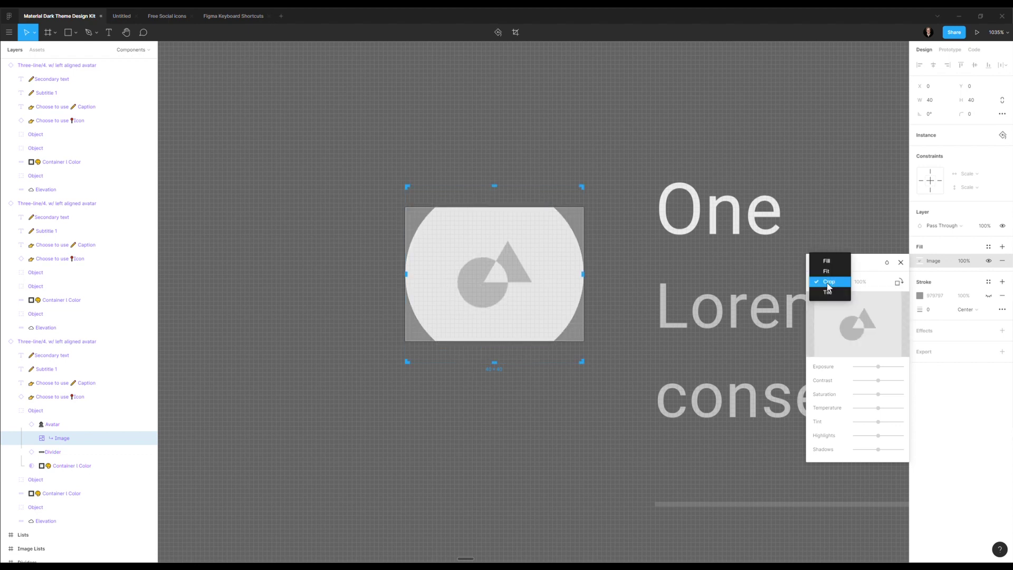
pyautogui.click(827, 259)
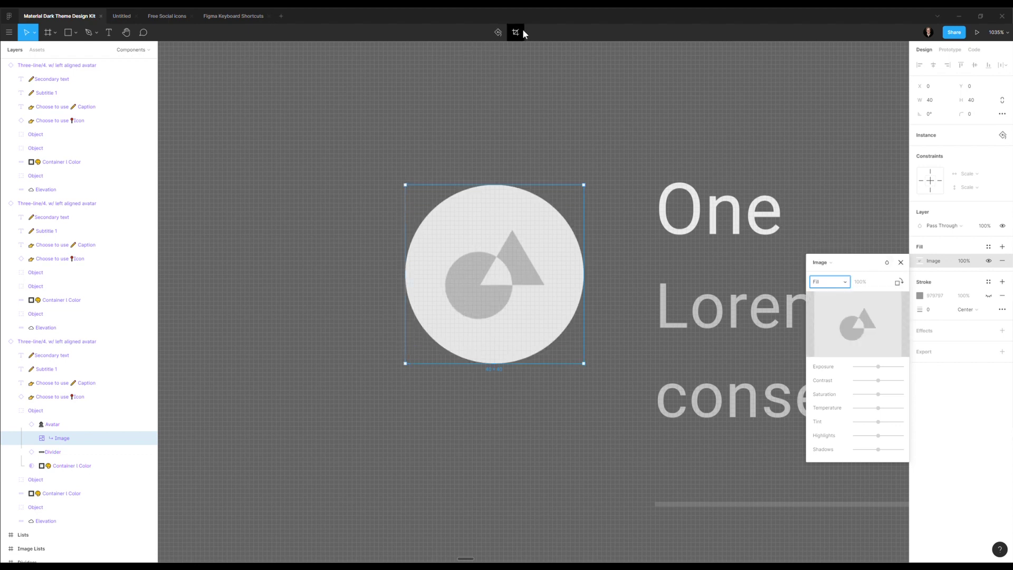
pyautogui.click(520, 31)
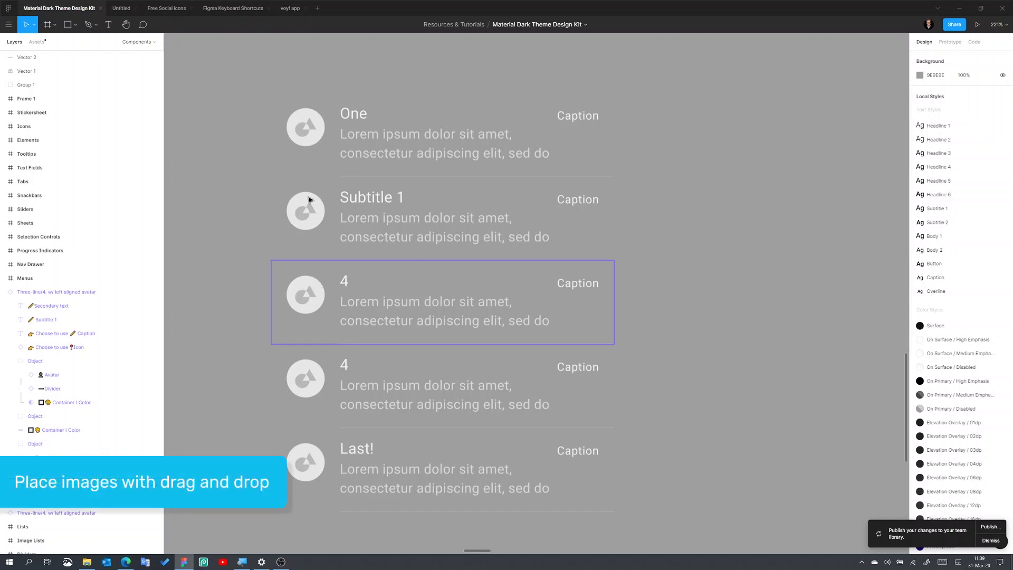
# - Drop earth-608344-unsplash.jpg from the desktop folder onto the Subtitle 1 avatar's image fill
pyautogui.doubleClick(309, 217)
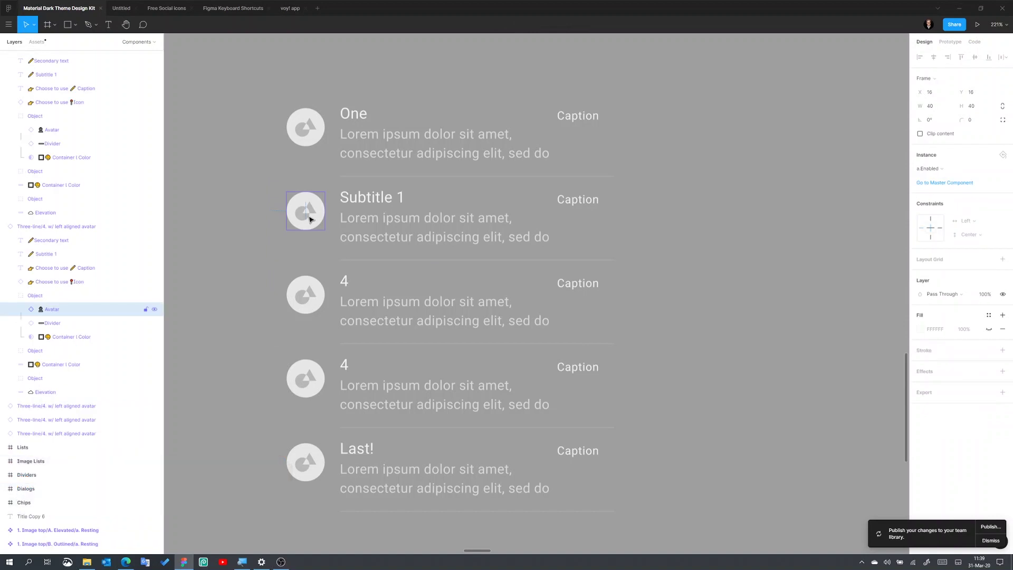
pyautogui.doubleClick(307, 212)
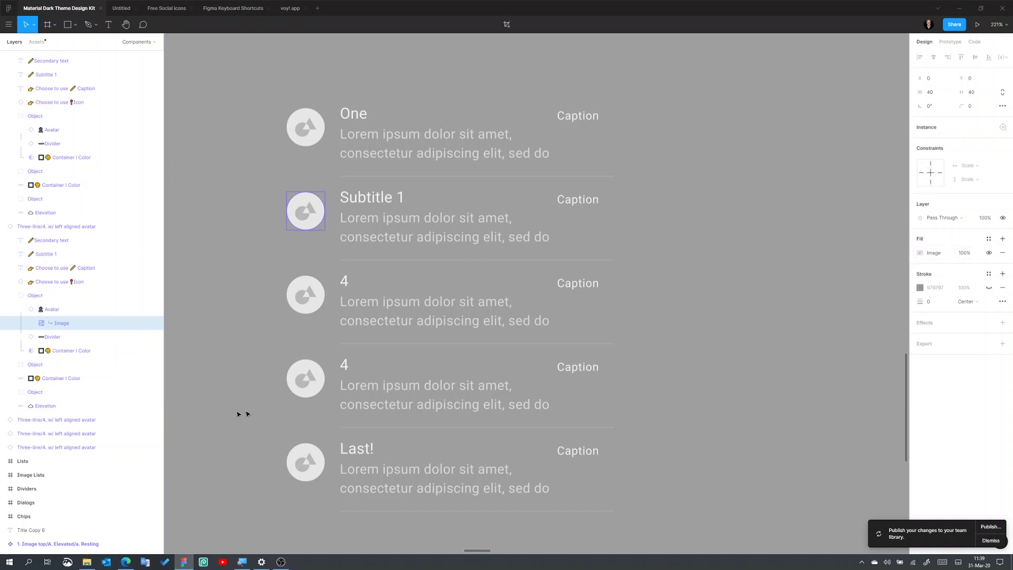
pyautogui.click(86, 561)
pyautogui.moveTo(307, 289); pyautogui.dragTo(301, 242)
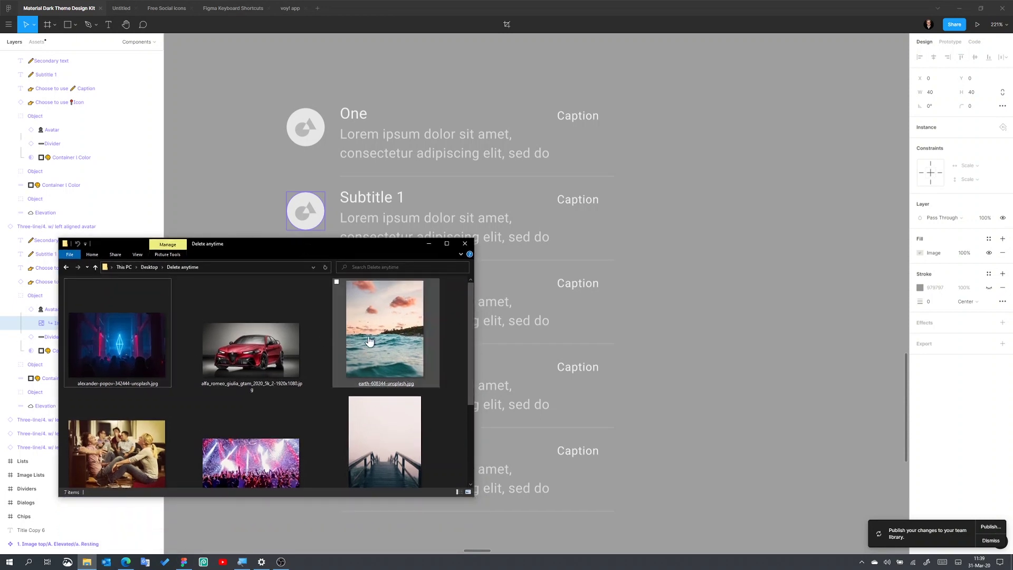
pyautogui.moveTo(368, 286); pyautogui.dragTo(935, 254)
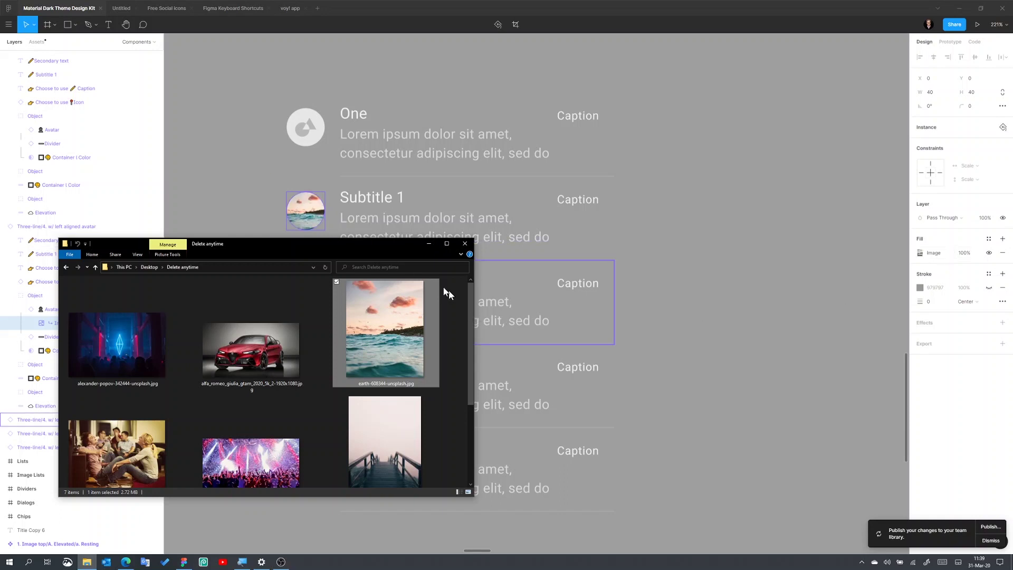
pyautogui.click(429, 244)
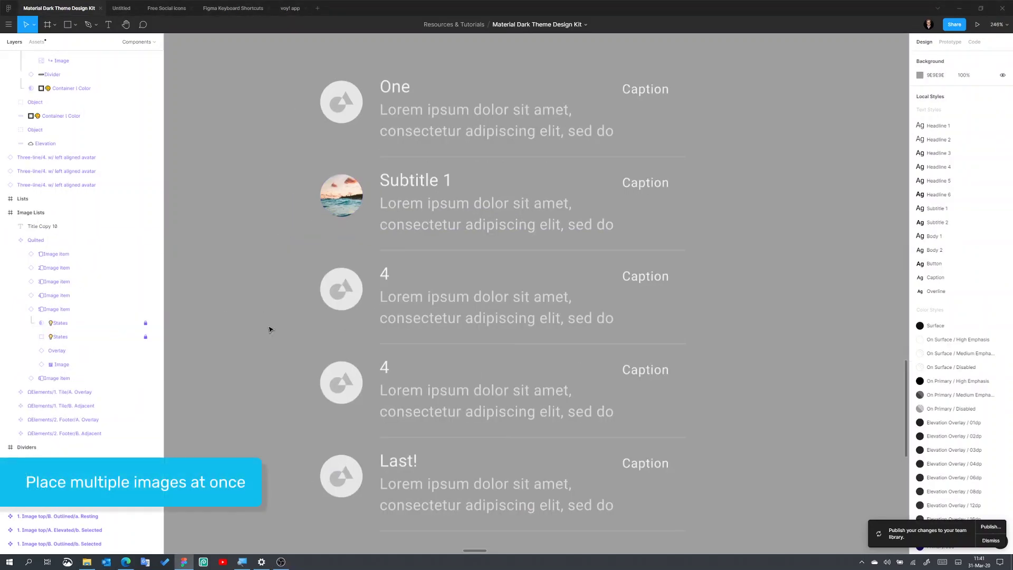
# - Use Place Image to load the folder's photos, excluding fiesta-matriz and earth
pyautogui.click(75, 25)
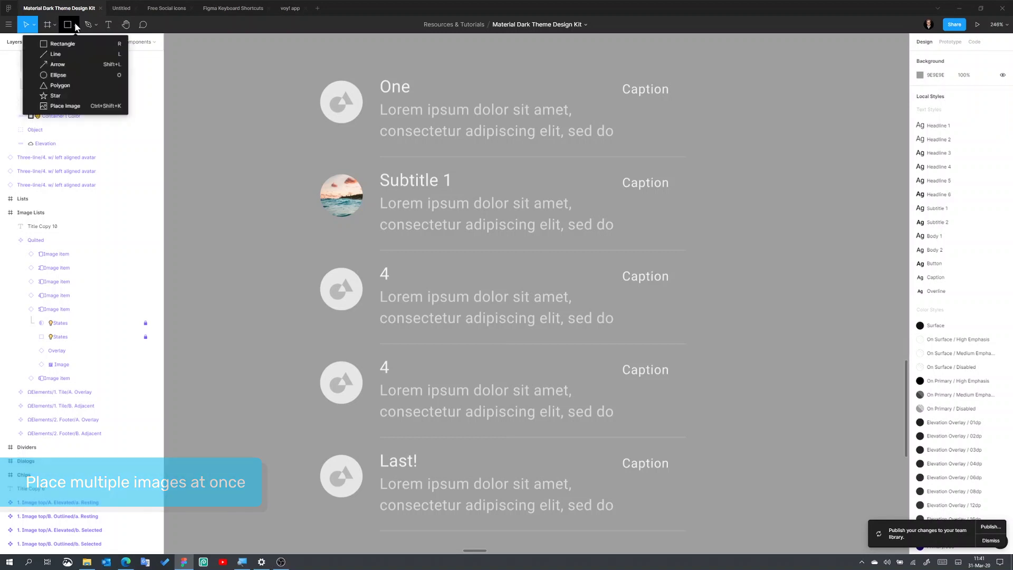
pyautogui.click(73, 107)
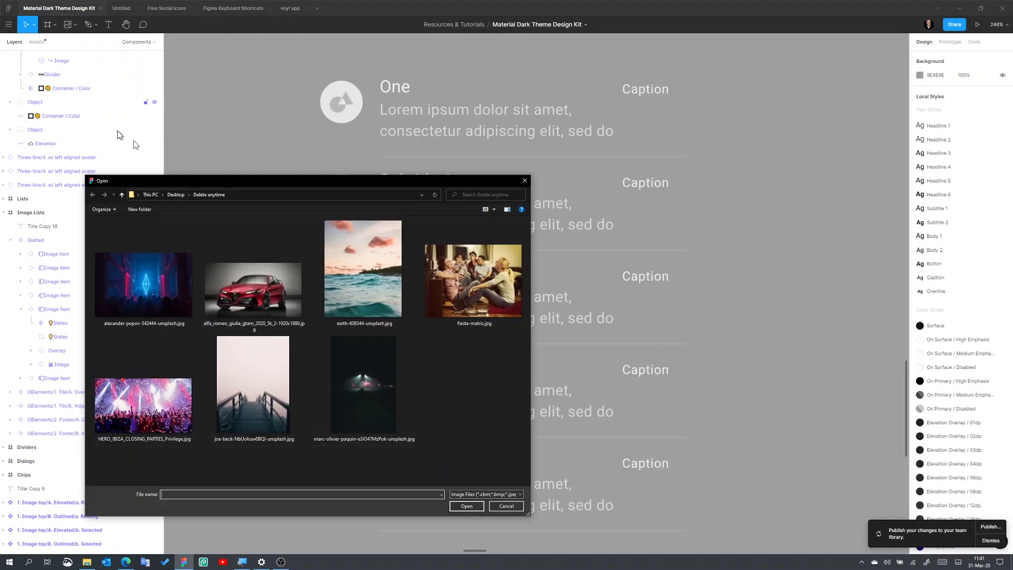
pyautogui.moveTo(509, 455); pyautogui.dragTo(137, 269)
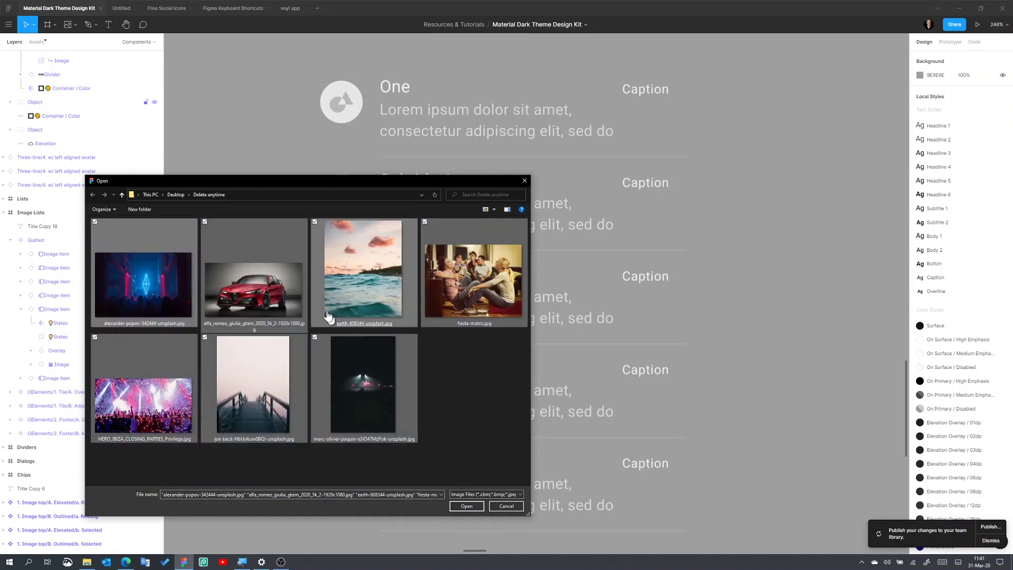
pyautogui.moveTo(370, 182); pyautogui.dragTo(779, 165)
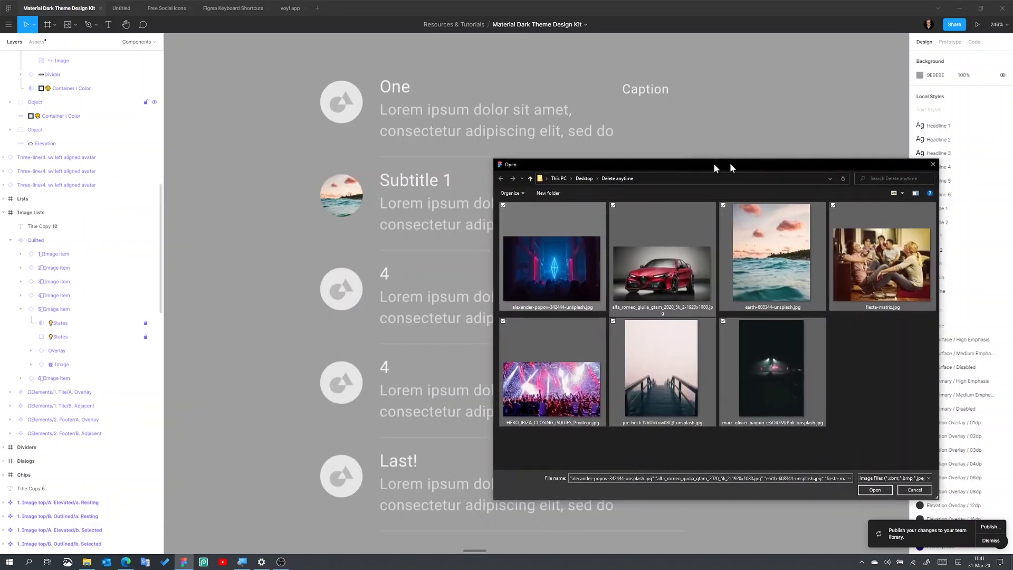
pyautogui.moveTo(634, 164); pyautogui.dragTo(379, 169)
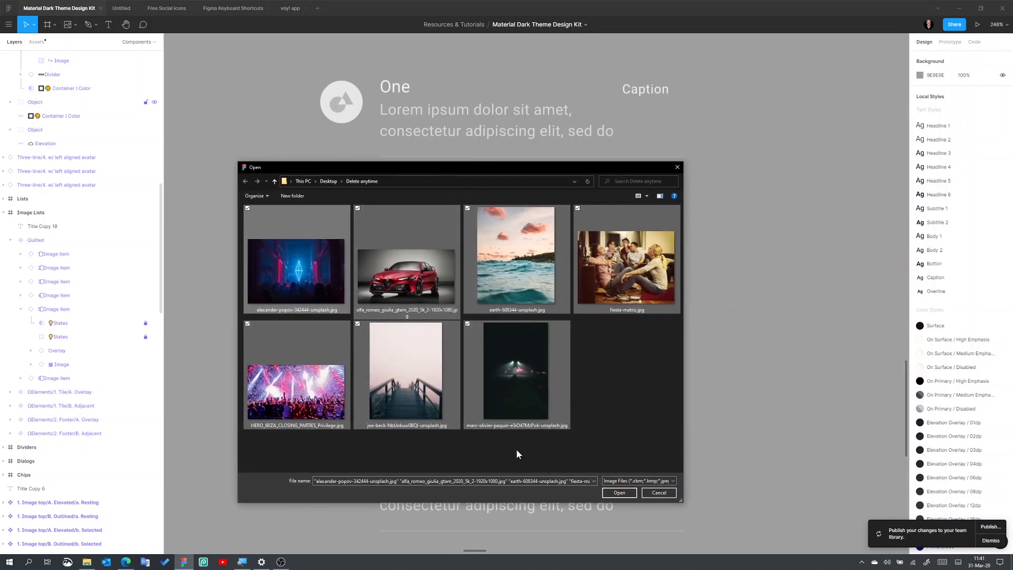
pyautogui.moveTo(517, 455); pyautogui.dragTo(243, 266)
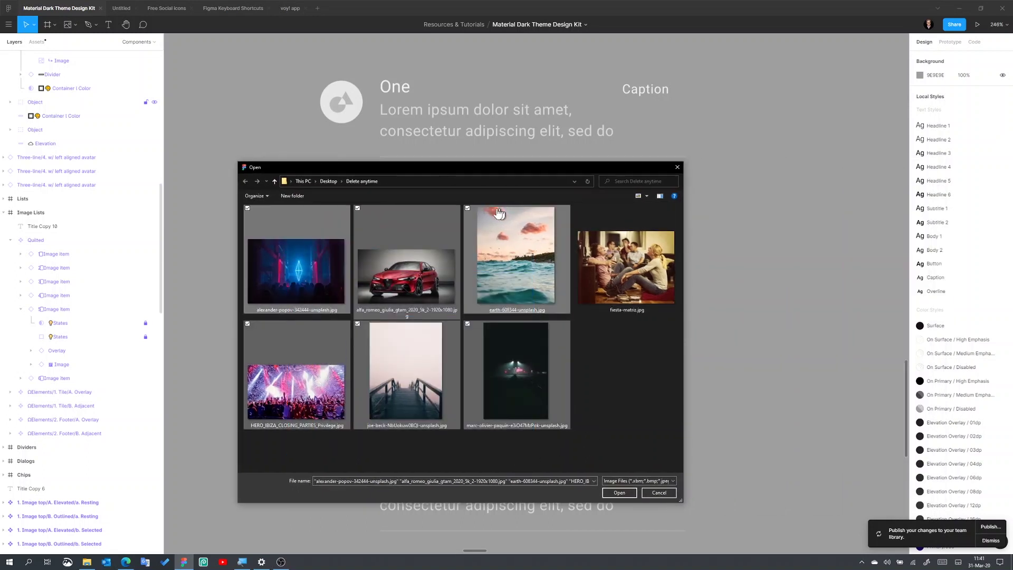
pyautogui.click(467, 209)
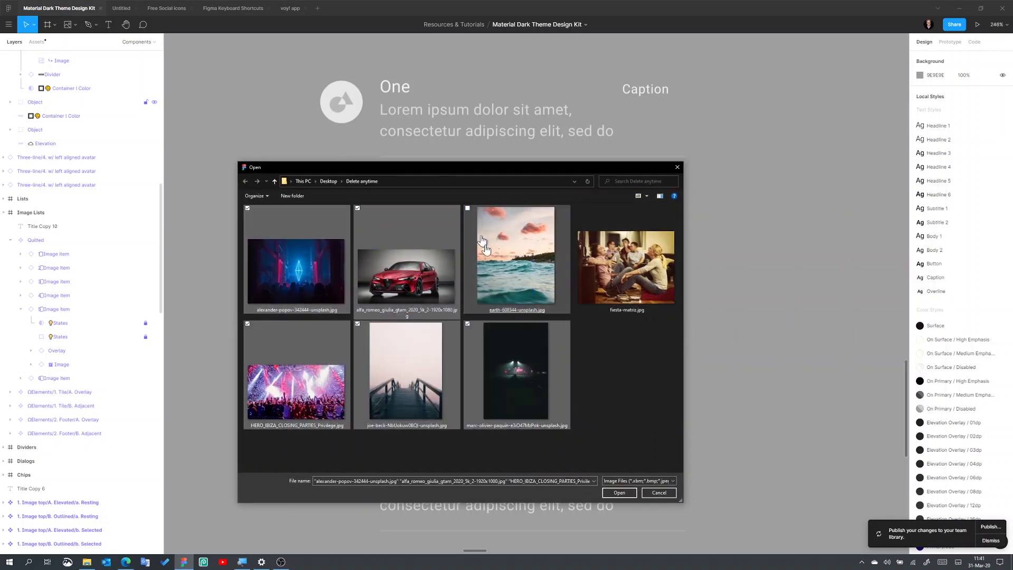
pyautogui.click(620, 492)
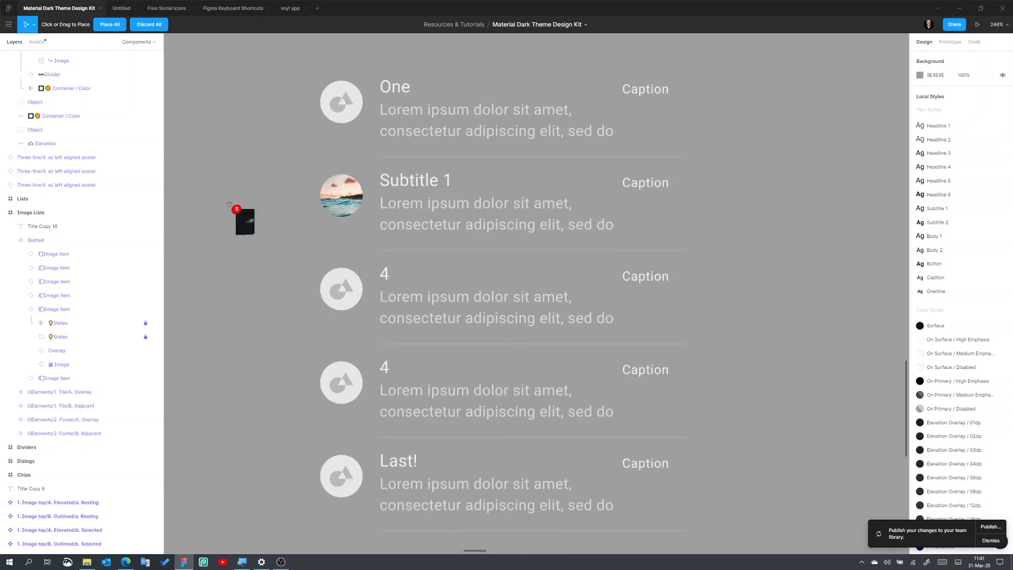
# - Drop one loaded photo into each of the five avatars, from One down to Last!
pyautogui.click(348, 99)
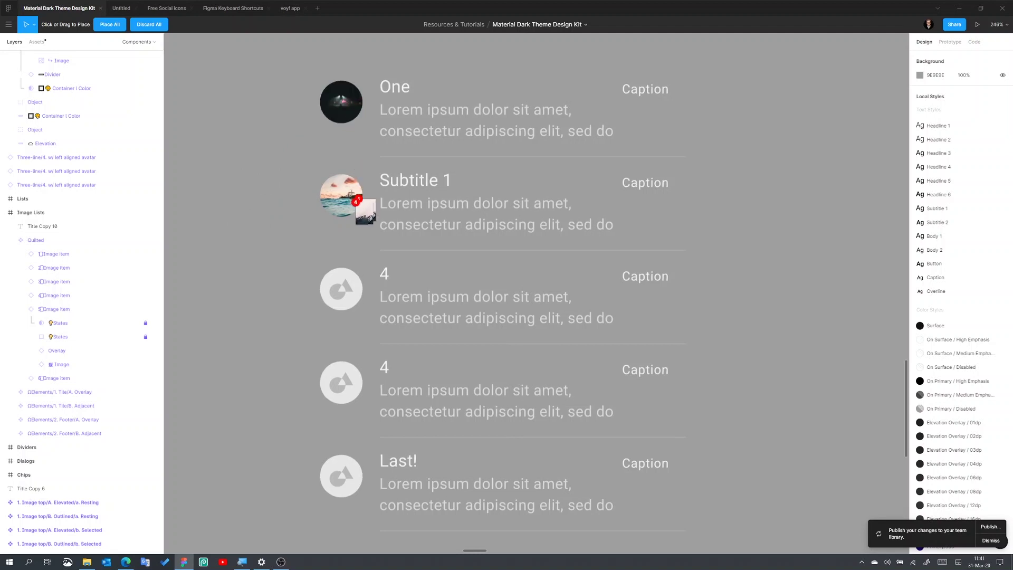
pyautogui.click(346, 202)
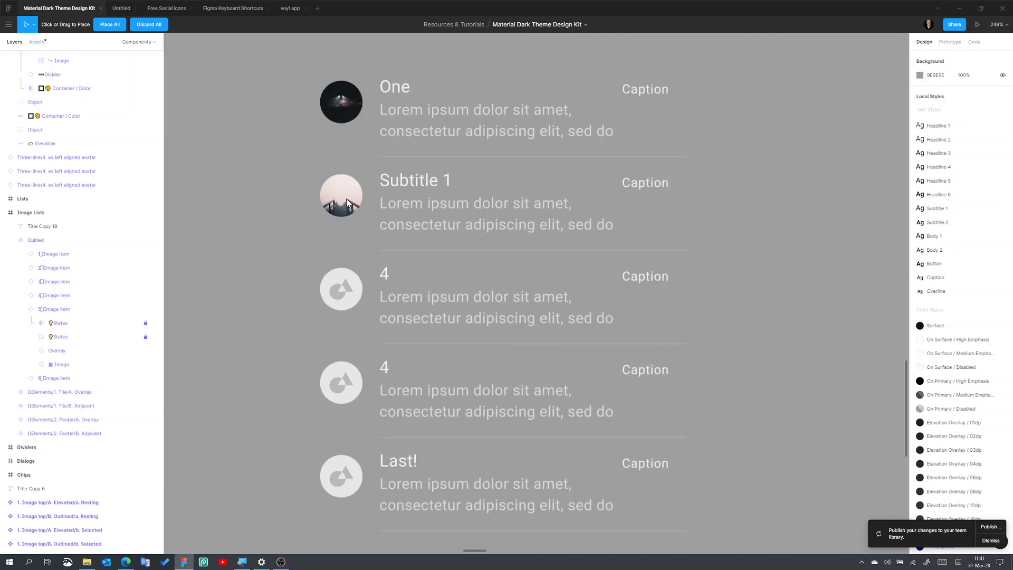
pyautogui.click(344, 290)
pyautogui.click(345, 390)
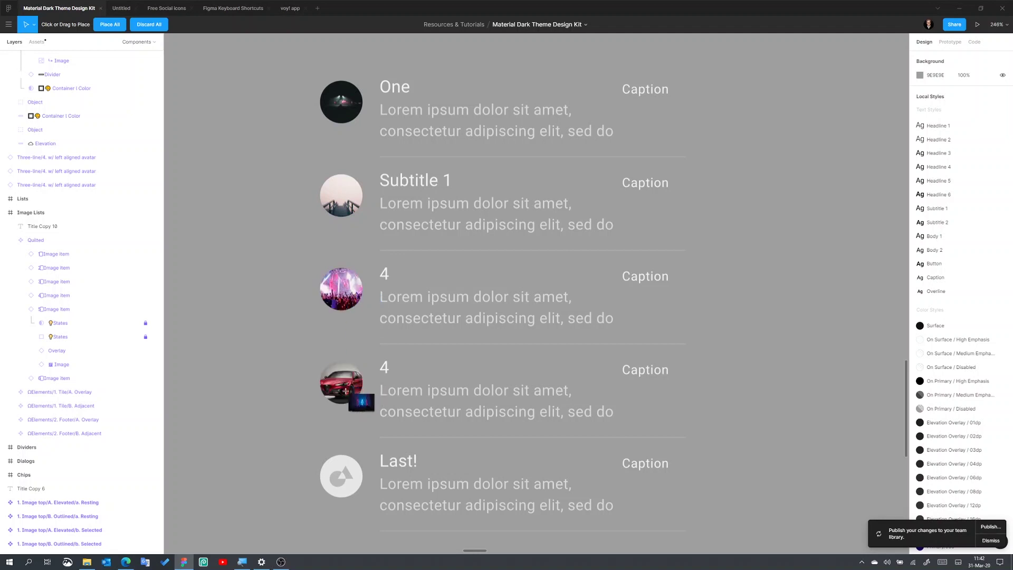
pyautogui.click(347, 476)
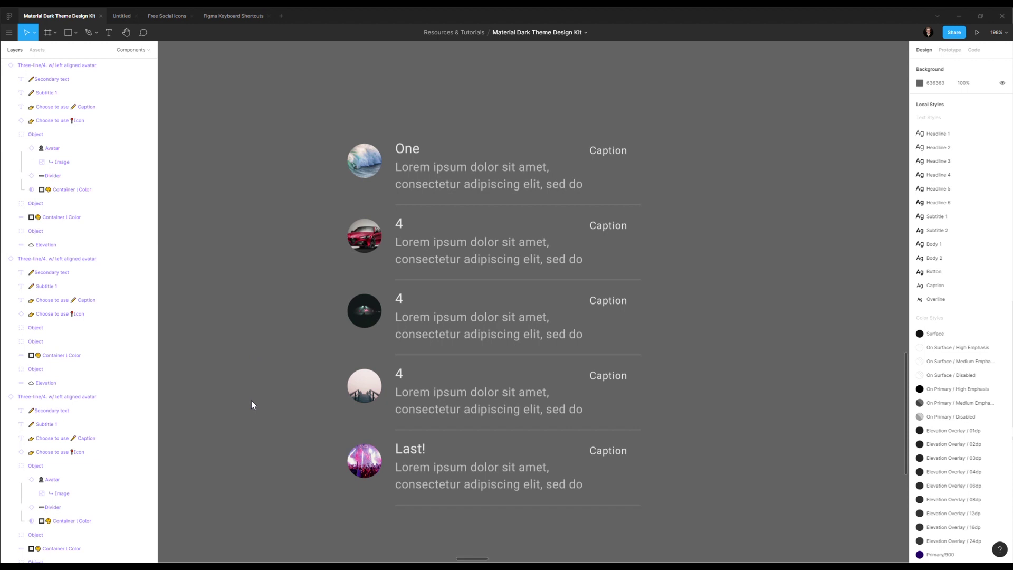
# - Select the second row's car avatar image and add a new gradient fill layer
pyautogui.click(370, 240)
pyautogui.doubleClick(371, 242)
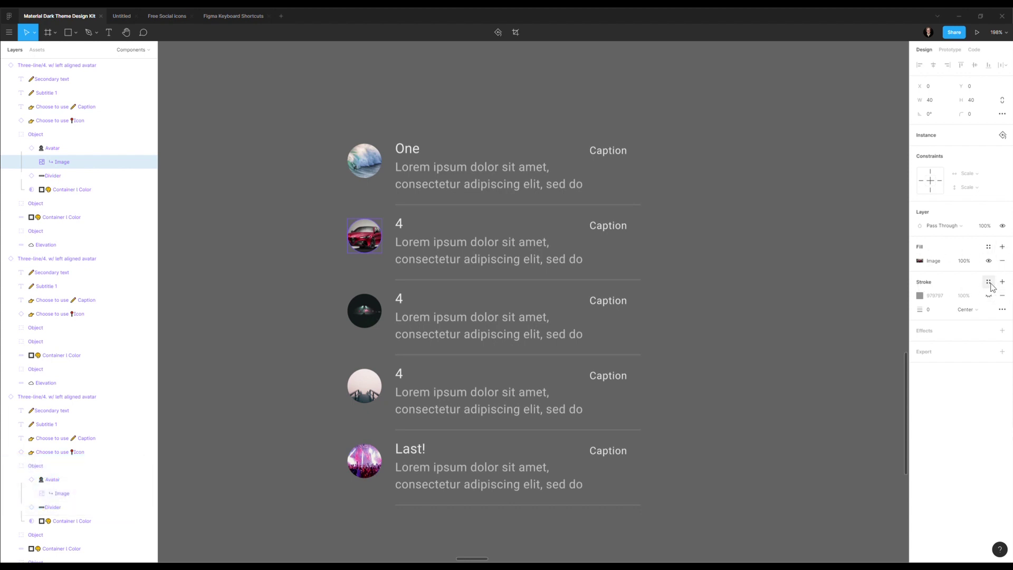
pyautogui.click(1002, 247)
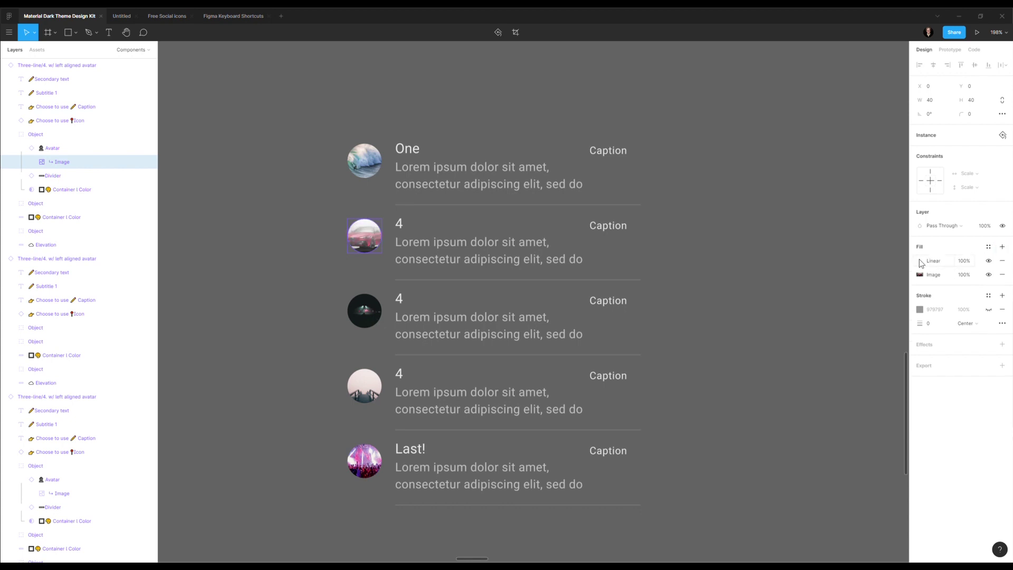
pyautogui.click(920, 260)
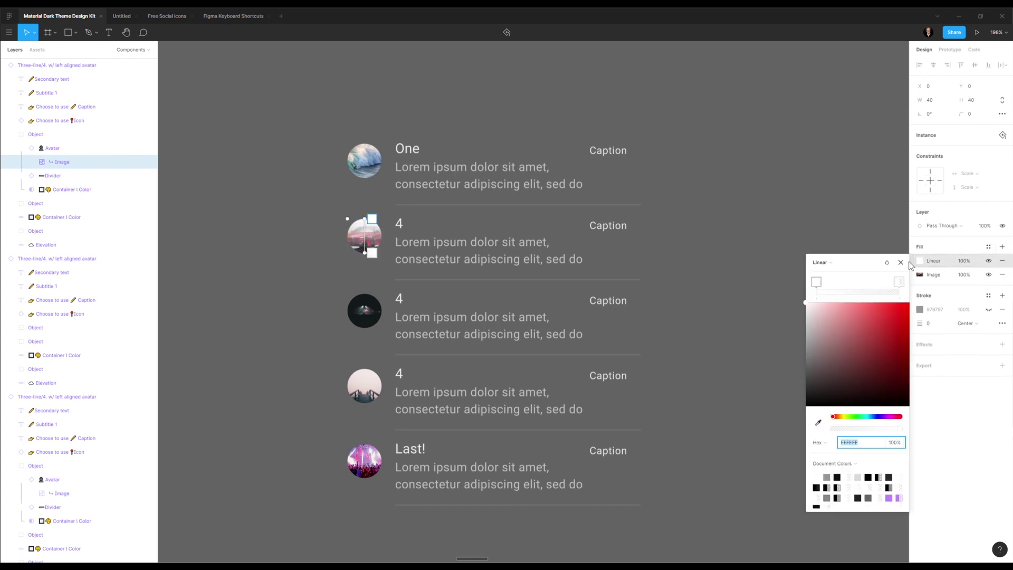
pyautogui.click(570, 248)
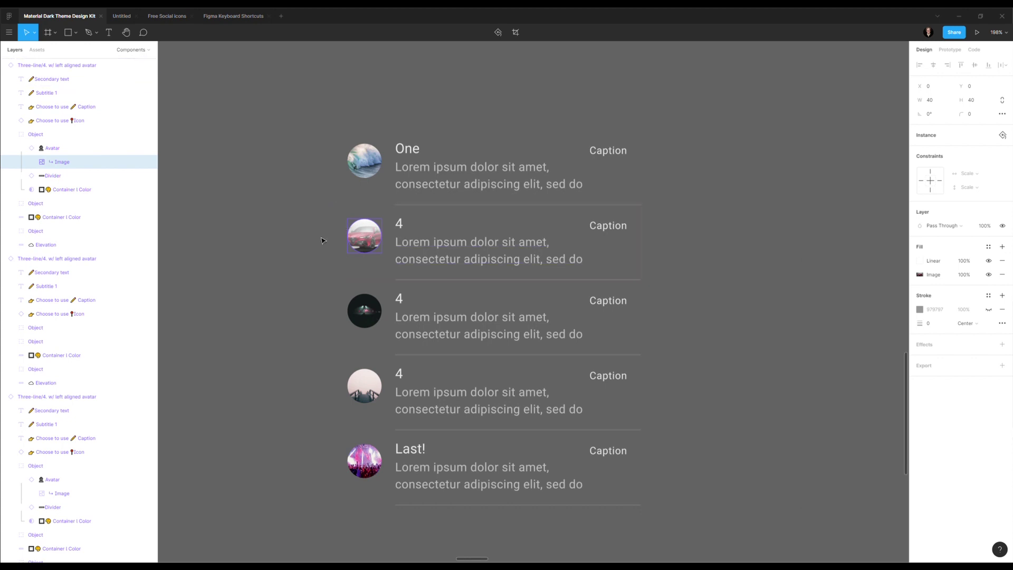
# - Add another fill, set its colour to FF0000 and change it from Linear to Solid
pyautogui.click(1002, 246)
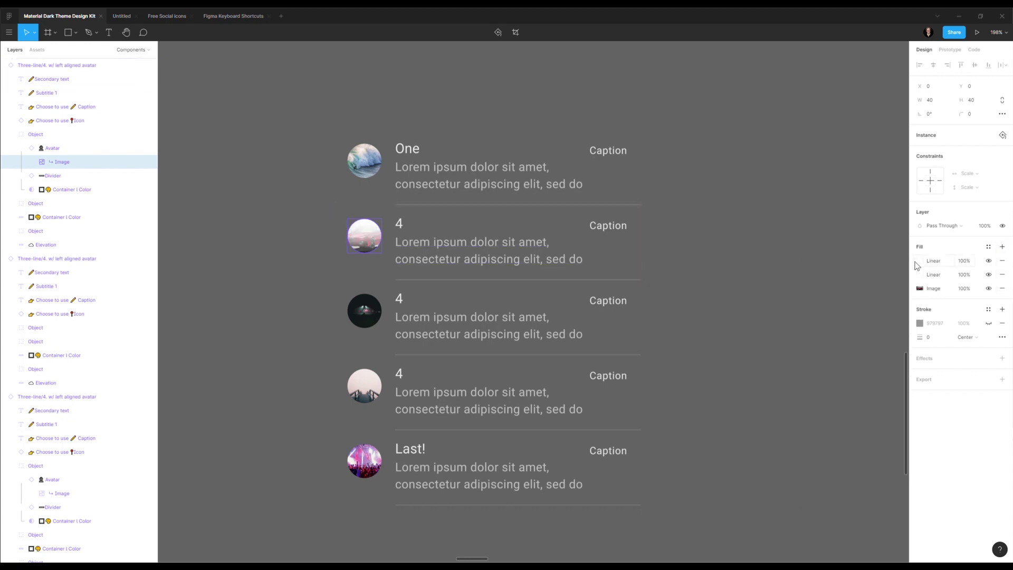
pyautogui.click(920, 261)
pyautogui.write('ff0000')
pyautogui.press('Return')
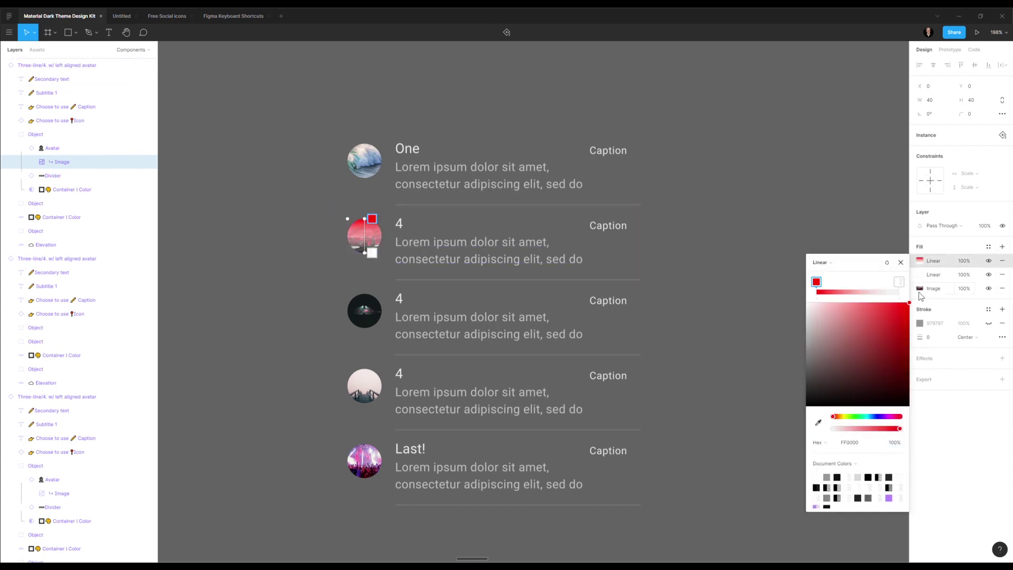
pyautogui.click(886, 262)
pyautogui.click(891, 290)
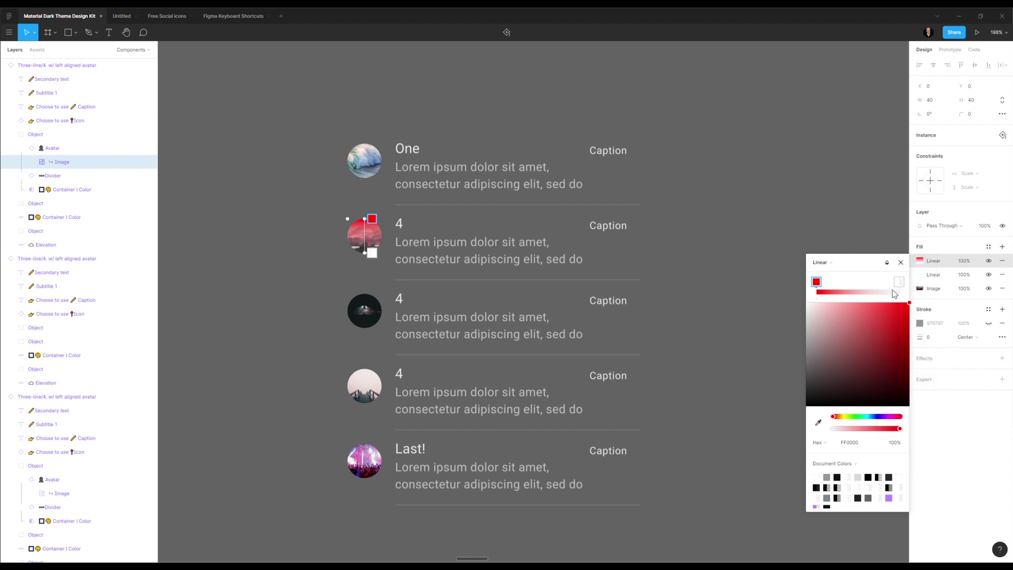
pyautogui.click(821, 262)
pyautogui.click(825, 250)
pyautogui.click(901, 263)
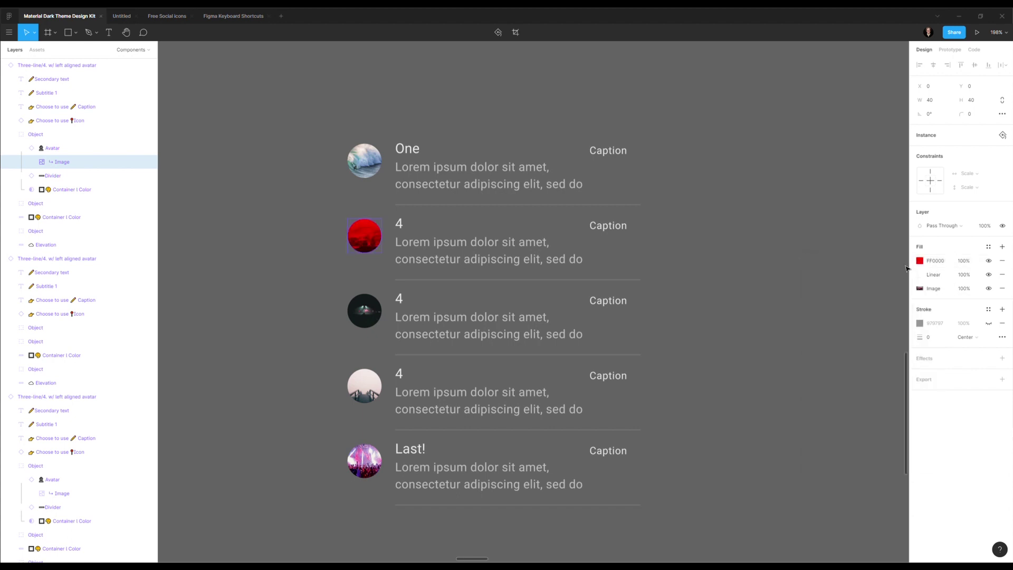
# - Move the Image fill above the gradient fill in the avatar's fill stack
pyautogui.click(932, 263)
pyautogui.click(959, 285)
pyautogui.moveTo(959, 283); pyautogui.dragTo(956, 273)
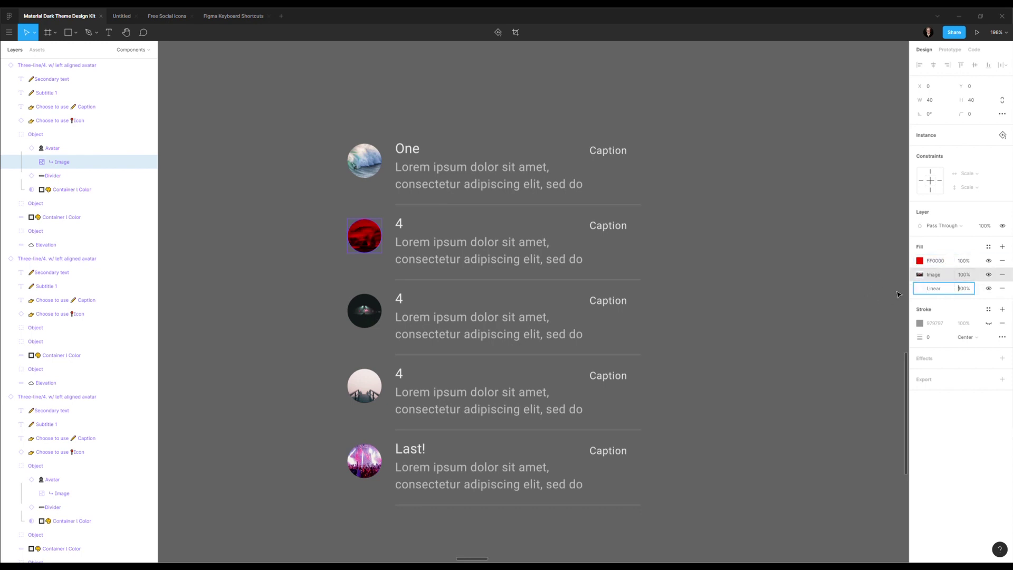
# - Copy the red avatar's properties with Copy/Paste > Copy Properties
pyautogui.click(846, 313)
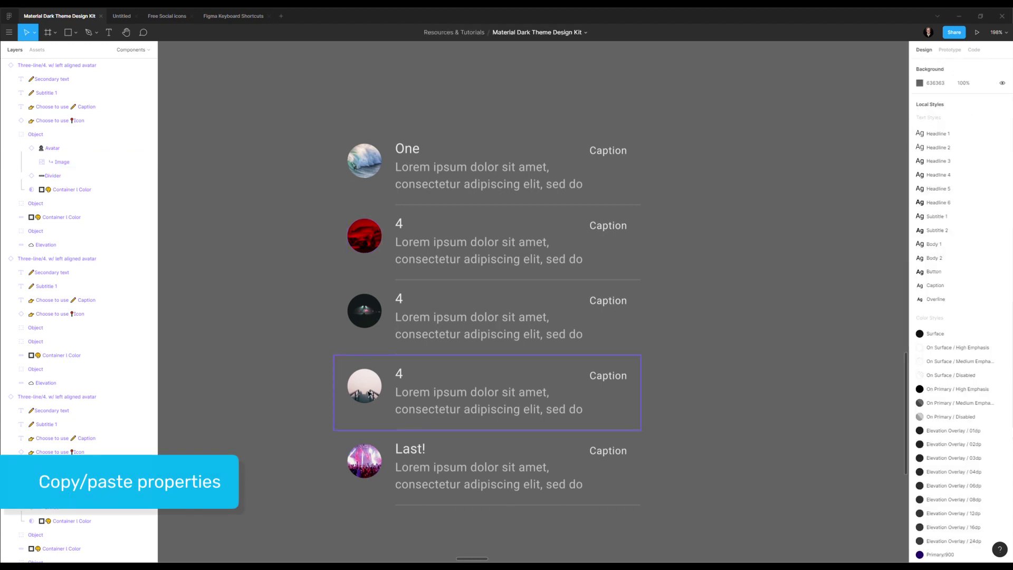
pyautogui.click(374, 243)
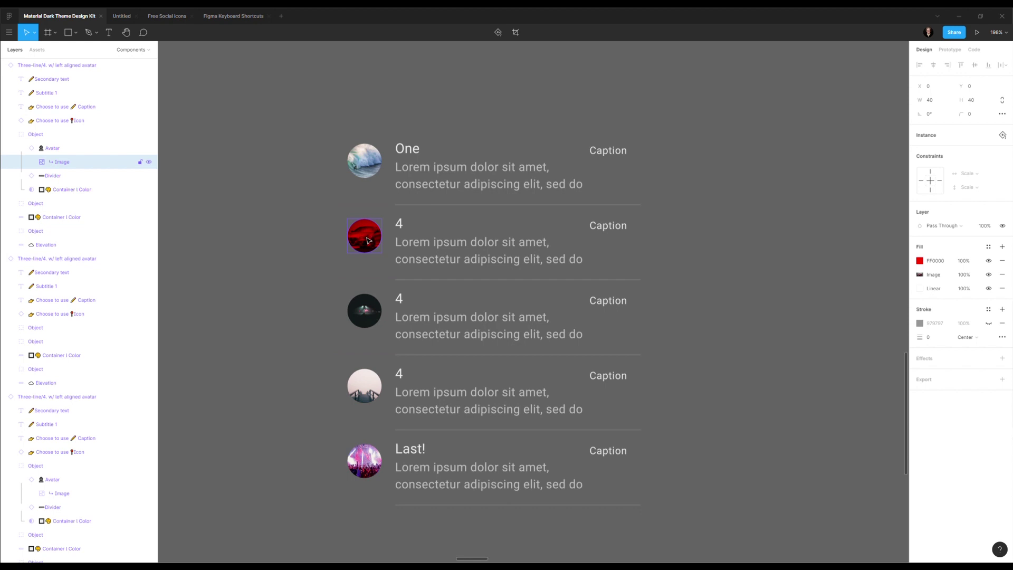
pyautogui.rightClick(368, 240)
pyautogui.moveTo(420, 415)
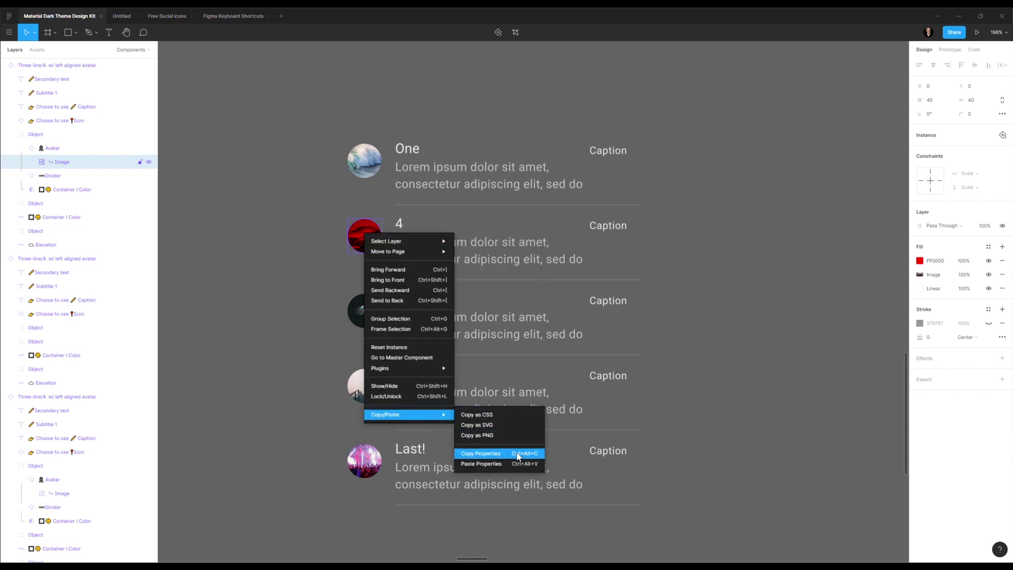
pyautogui.click(484, 456)
# - Paste the copied properties onto the third row's avatar image
pyautogui.click(369, 314)
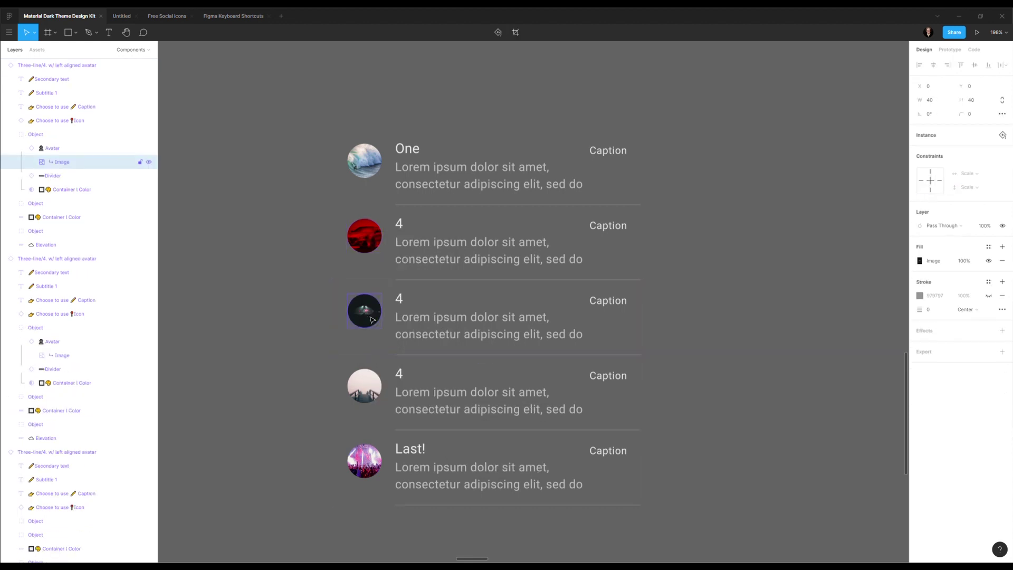
pyautogui.rightClick(368, 313)
pyautogui.moveTo(431, 493)
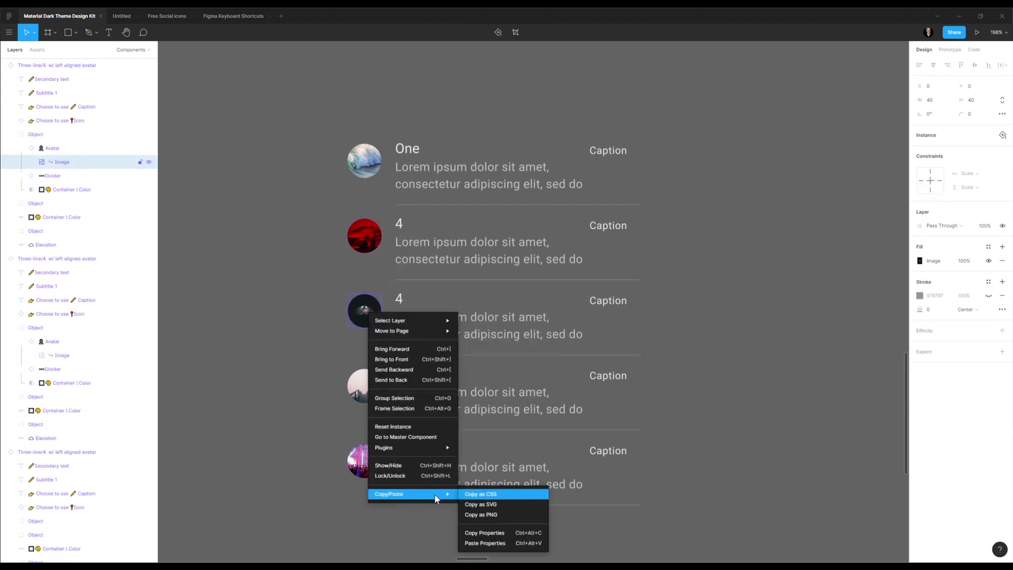
pyautogui.click(508, 540)
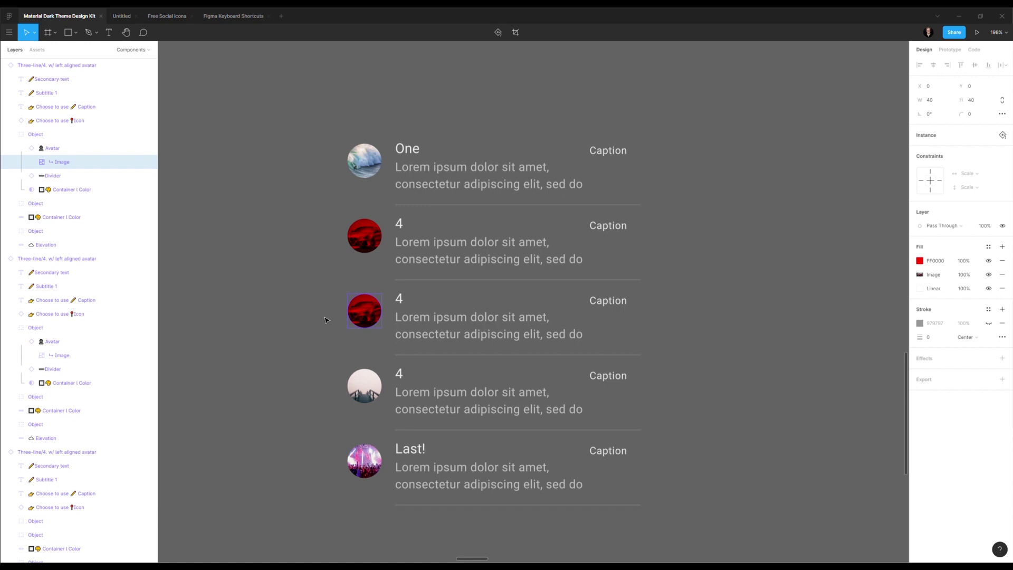
# - Draw a rectangle left of the list and paste the red photo properties onto it
pyautogui.click(325, 320)
pyautogui.click(67, 32)
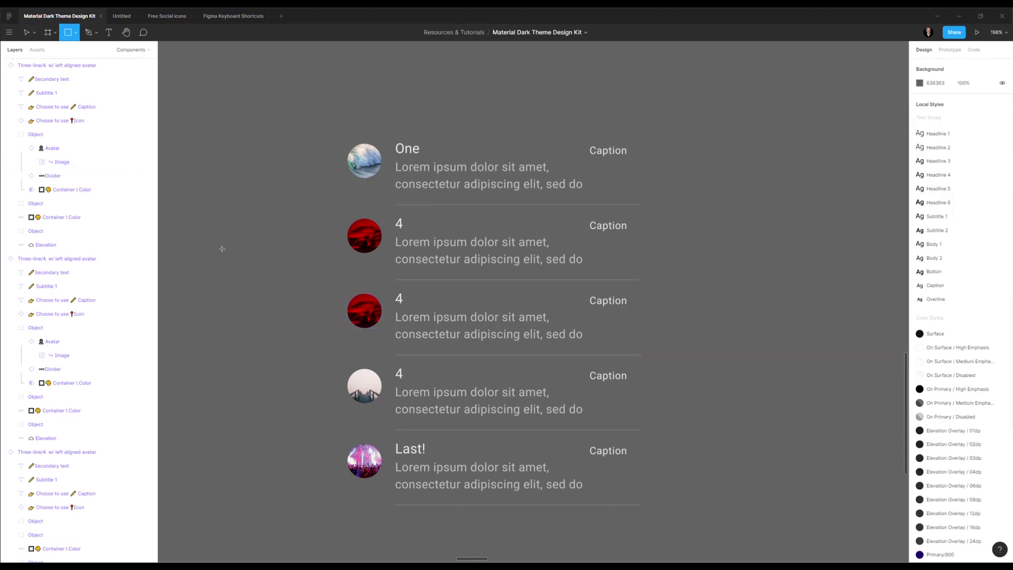
pyautogui.moveTo(194, 223)
pyautogui.mouseDown()
pyautogui.moveTo(299, 357)
pyautogui.moveTo(181, 239)
pyautogui.mouseUp()
pyautogui.press('Escape')
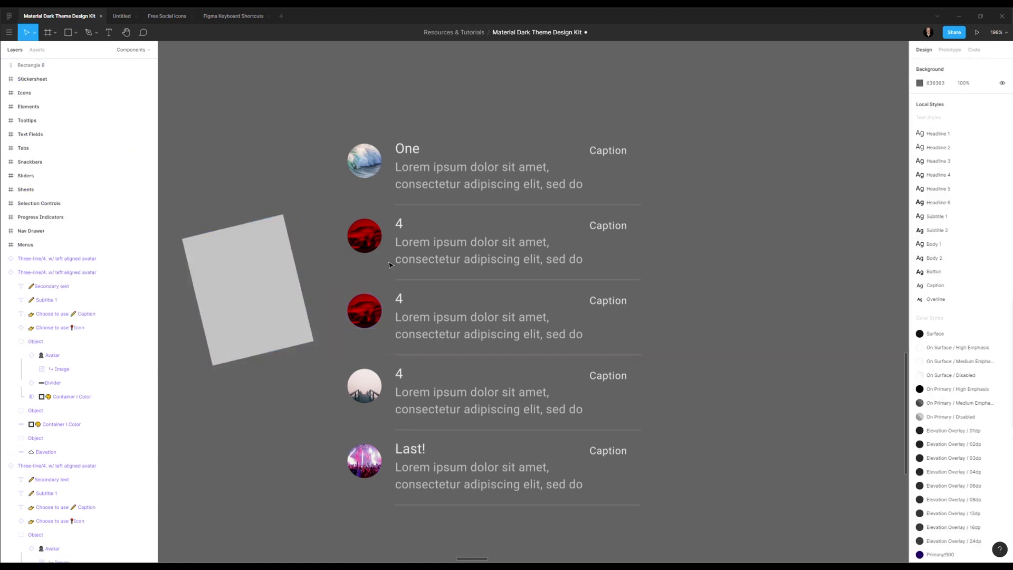
pyautogui.click(260, 316)
pyautogui.rightClick(277, 310)
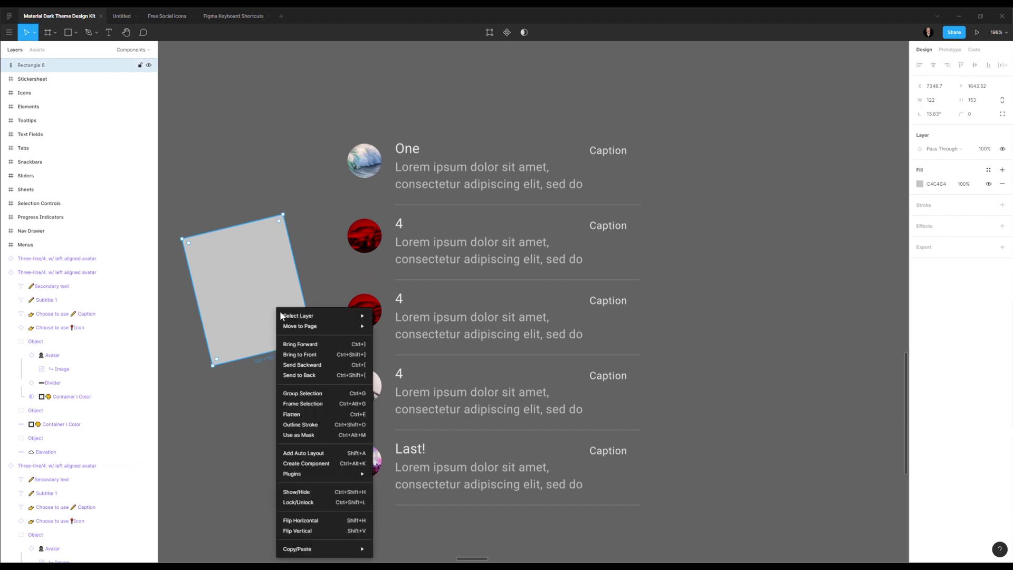
pyautogui.moveTo(347, 548)
pyautogui.click(417, 552)
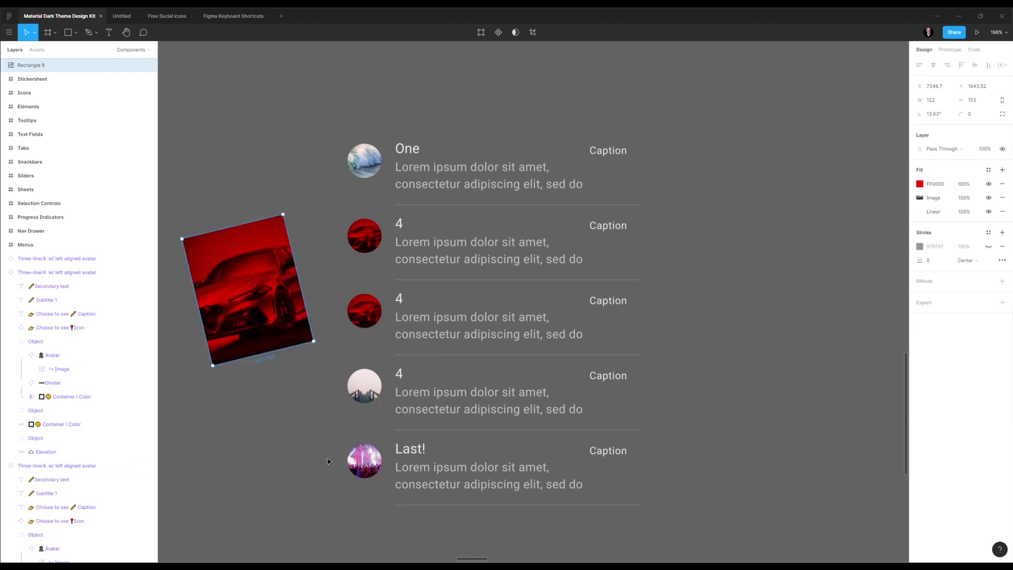
# - Delete the red photo rectangle
pyautogui.click(309, 428)
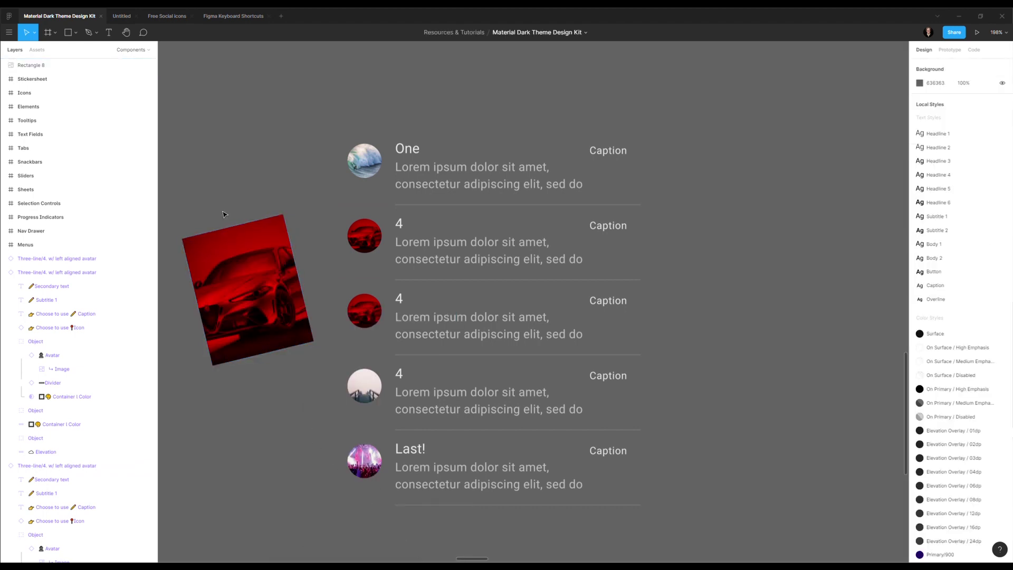
pyautogui.click(244, 248)
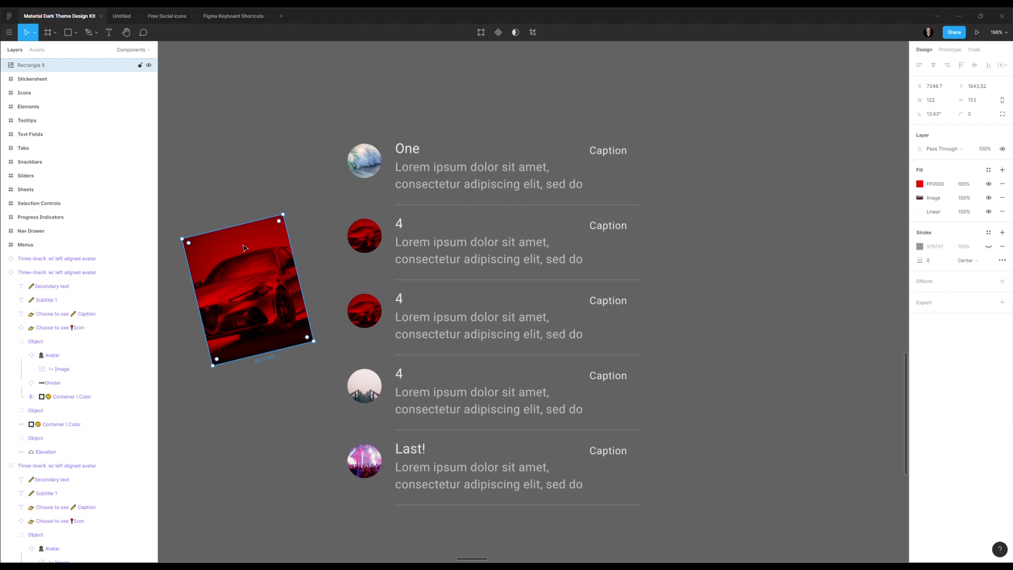
pyautogui.press('Delete')
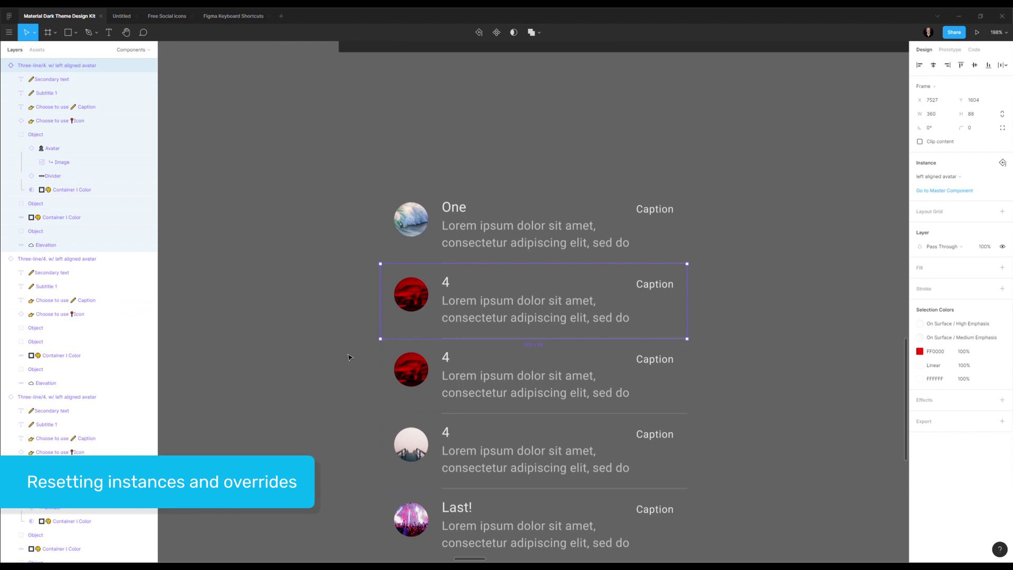
# - Reset the whole second list item instance to its component defaults
pyautogui.press('Escape')
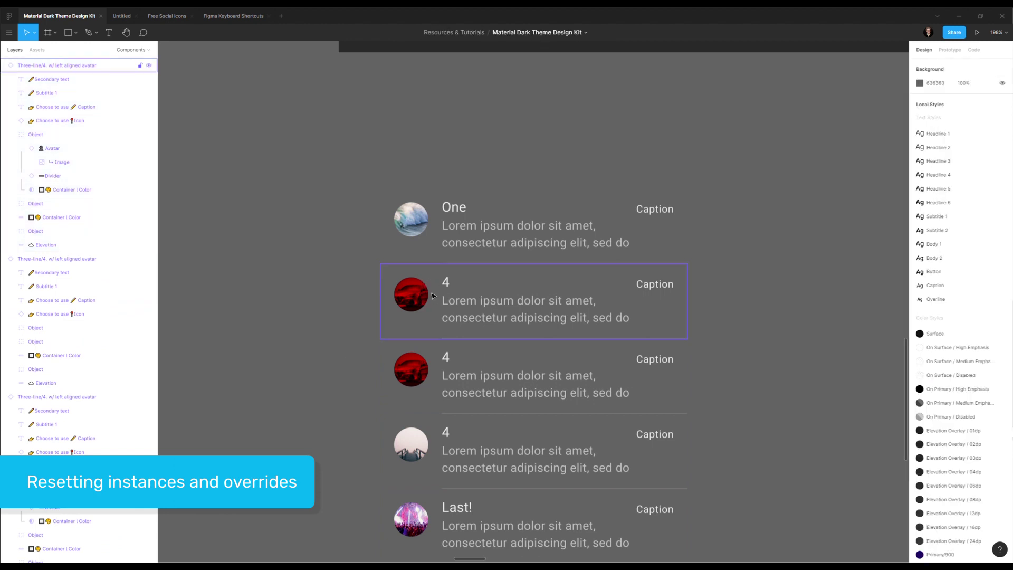
pyautogui.click(457, 289)
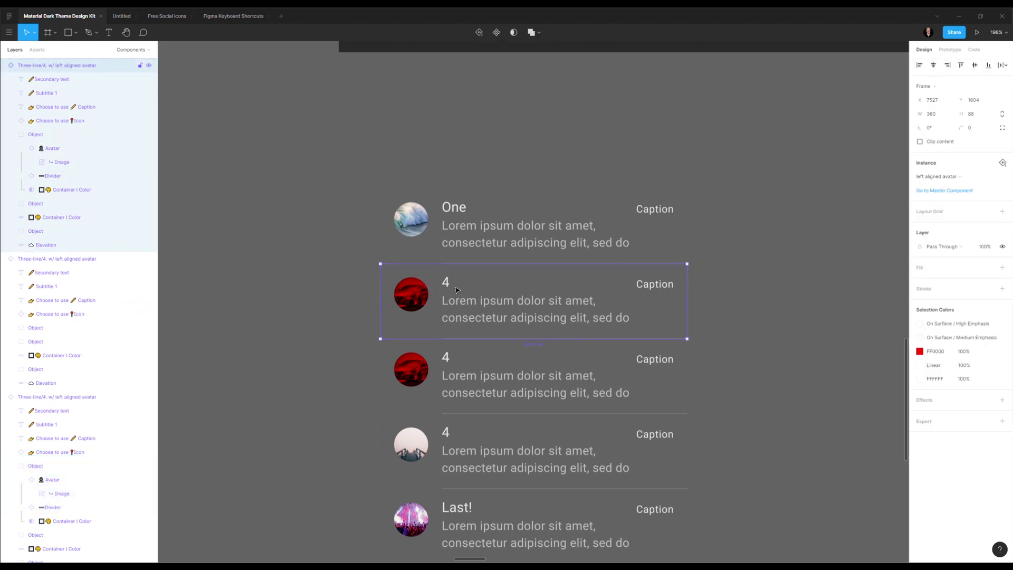
pyautogui.press('Escape')
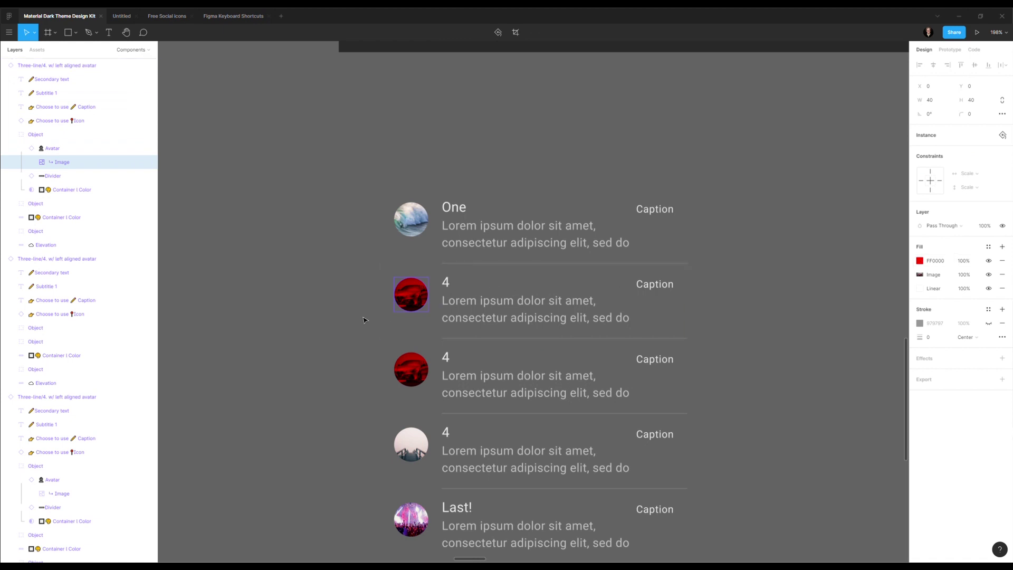
pyautogui.click(478, 295)
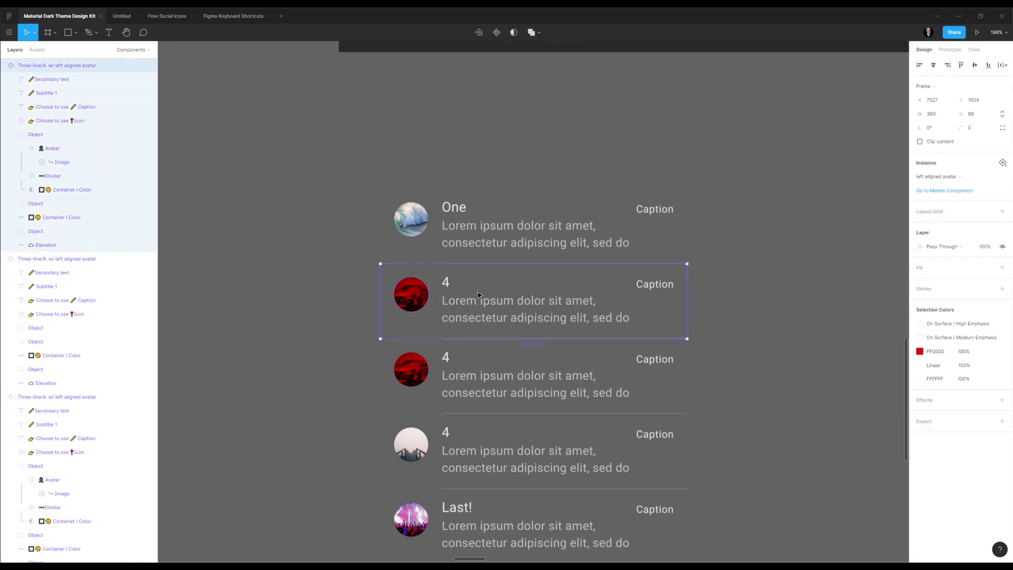
pyautogui.rightClick(529, 311)
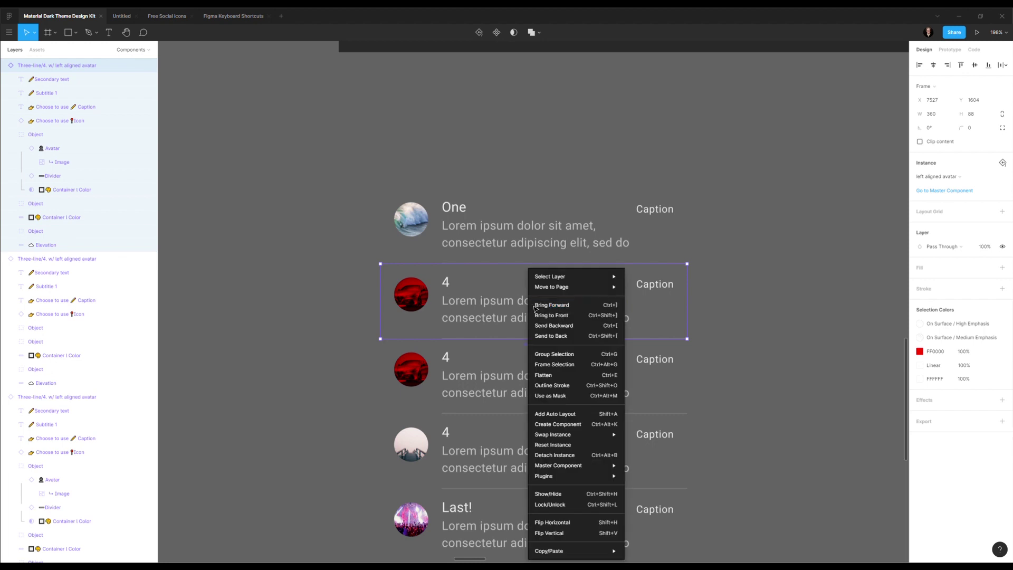
pyautogui.click(561, 448)
# - Undo the reset, bringing back the 4 title and the red avatar
pyautogui.click(361, 308)
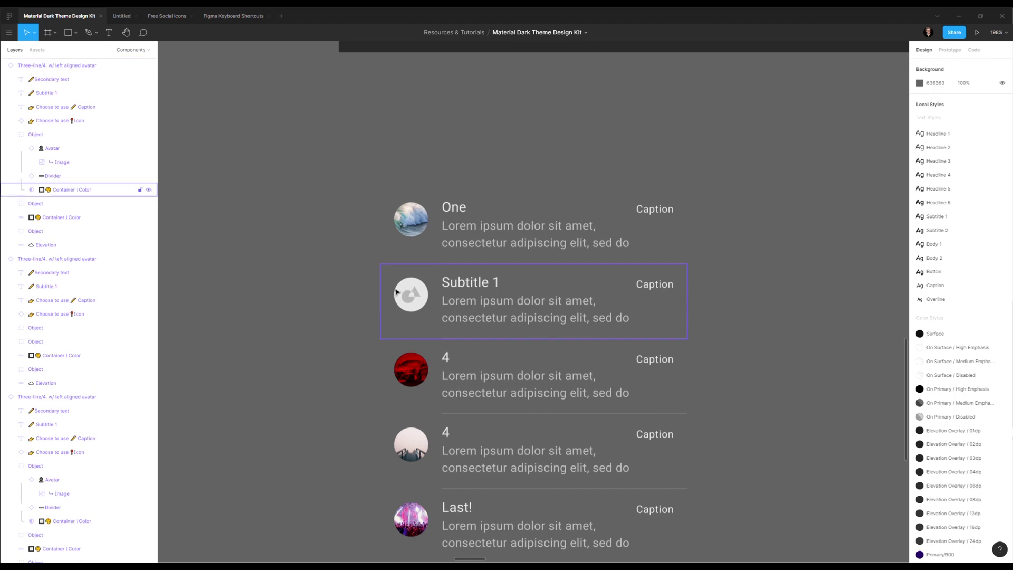
pyautogui.click(397, 292)
pyautogui.hotkey('ctrl', 'z')
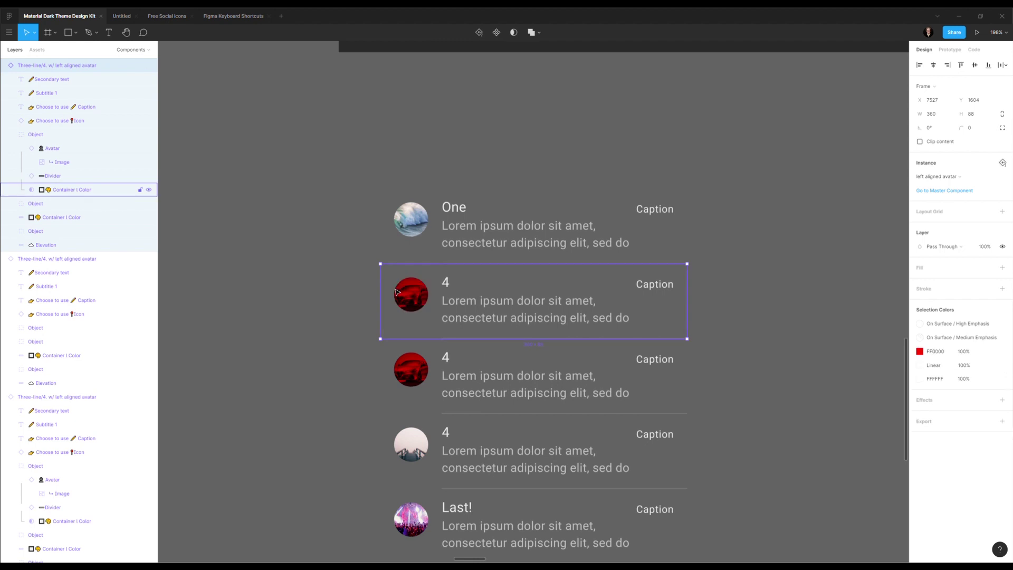
# - Pick the second item's title via Select Layer and reset only it to Subtitle 1
pyautogui.click(358, 301)
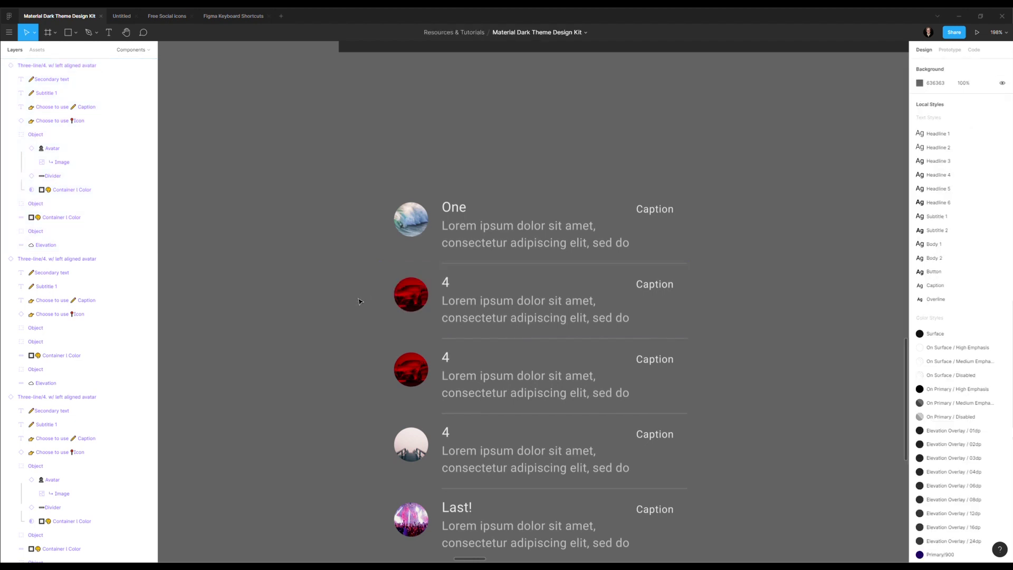
pyautogui.click(449, 286)
pyautogui.doubleClick(450, 287)
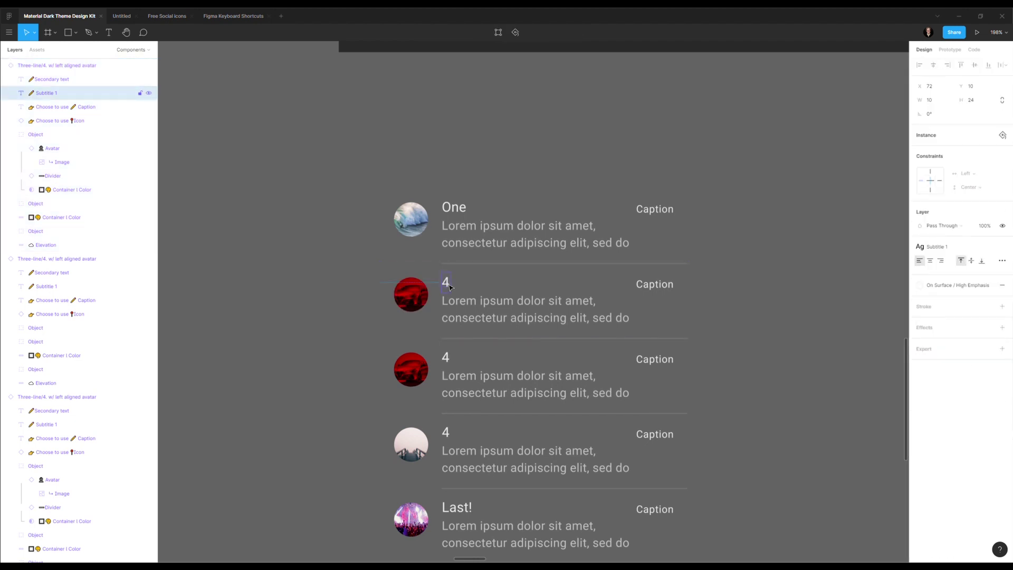
pyautogui.press('Escape')
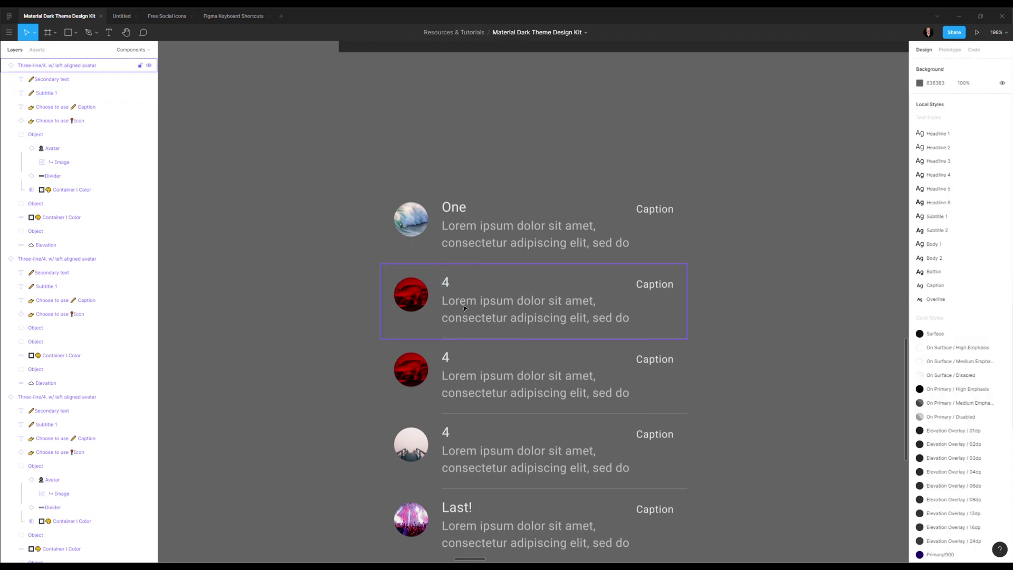
pyautogui.click(448, 286)
pyautogui.rightClick(448, 286)
pyautogui.moveTo(474, 274)
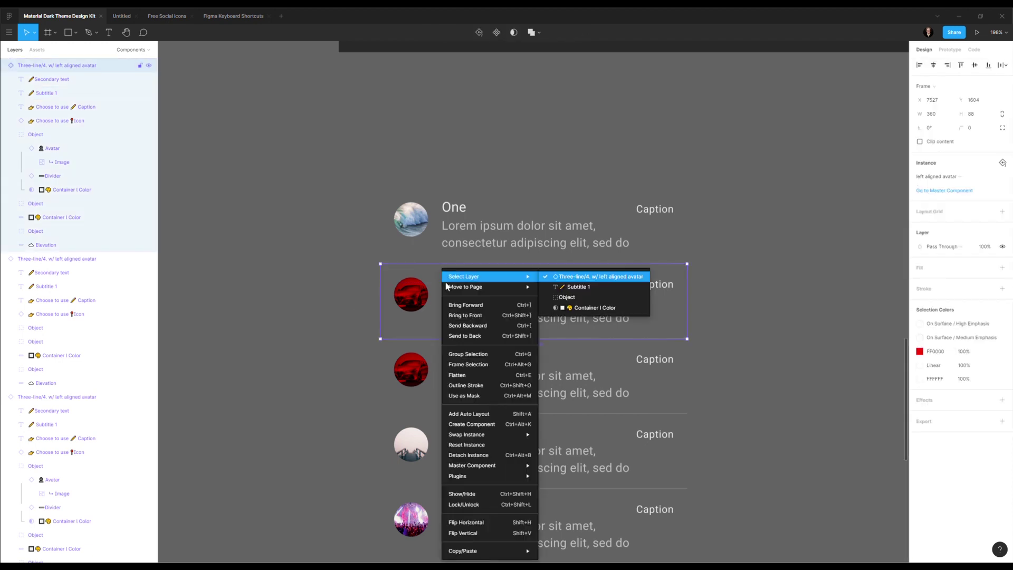
pyautogui.click(584, 287)
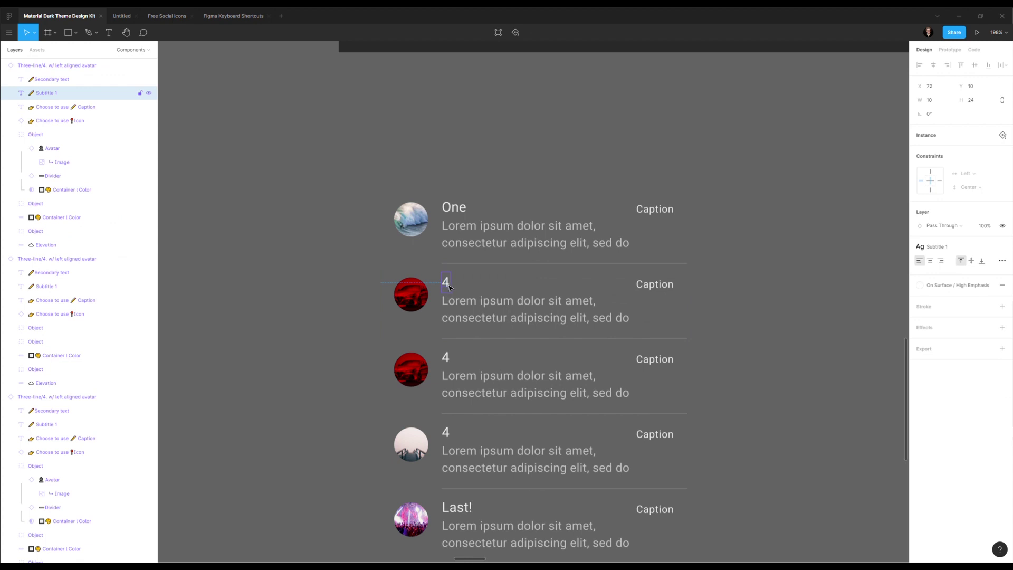
pyautogui.rightClick(450, 286)
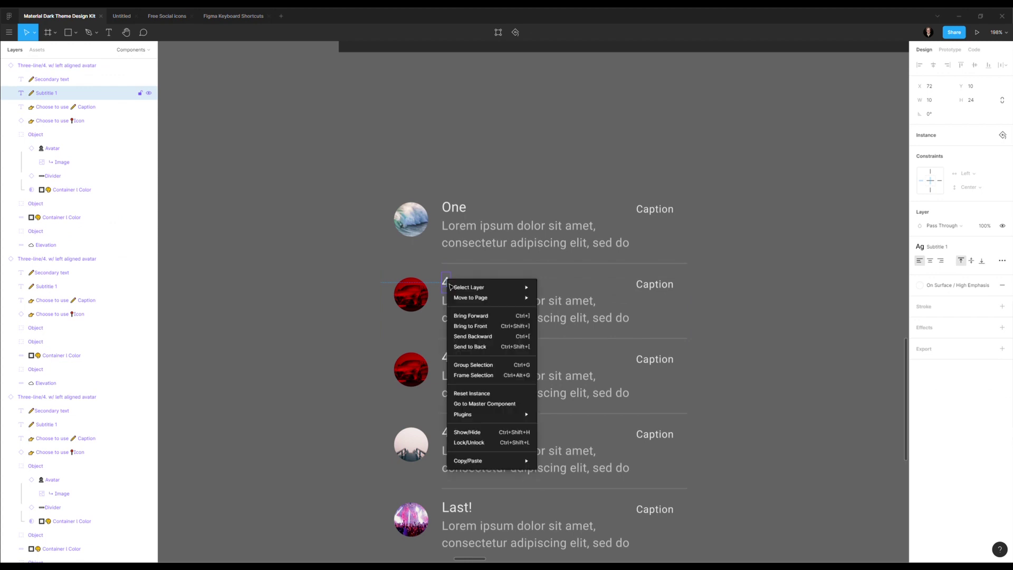
pyautogui.click(486, 400)
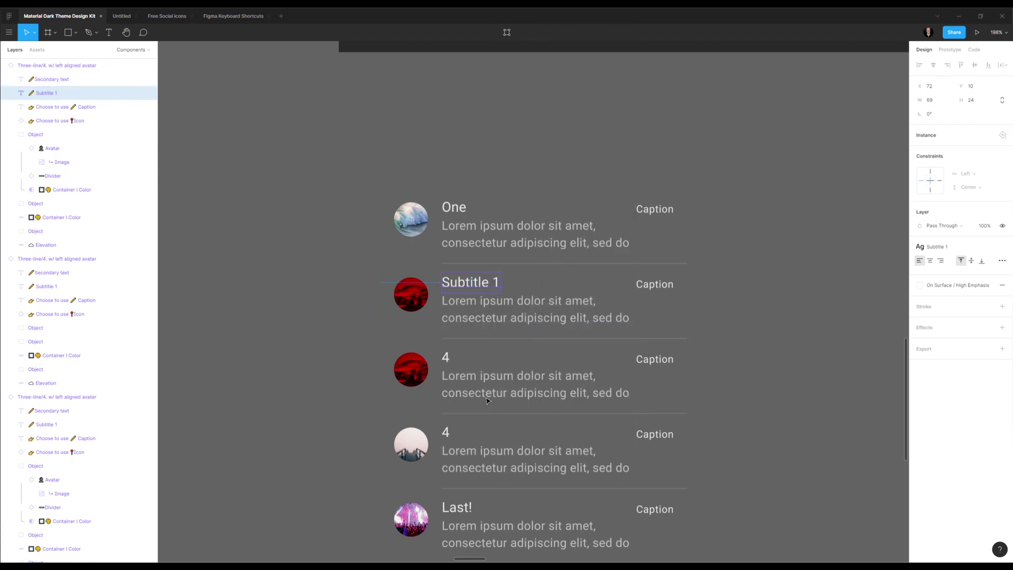
pyautogui.click(482, 316)
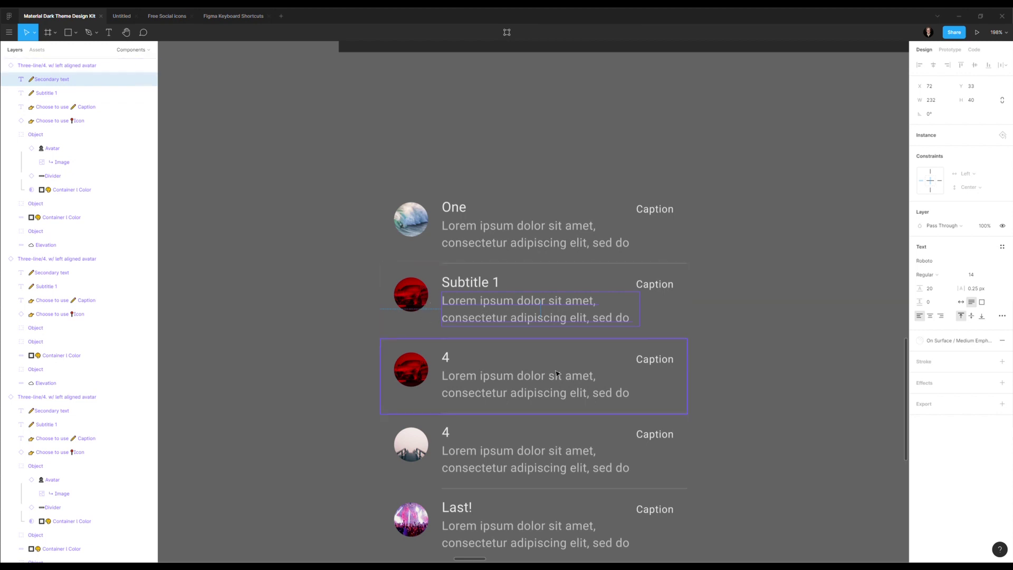
# - Give the fourth list instance a DA9B9B fill, 1 px white inside stroke and 22 px corners
pyautogui.click(543, 441)
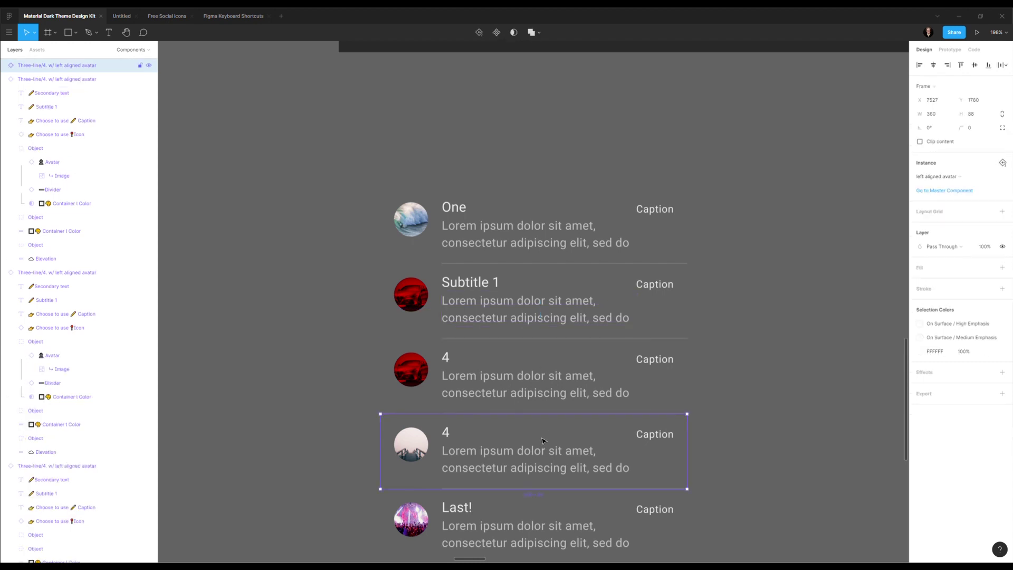
pyautogui.click(1002, 267)
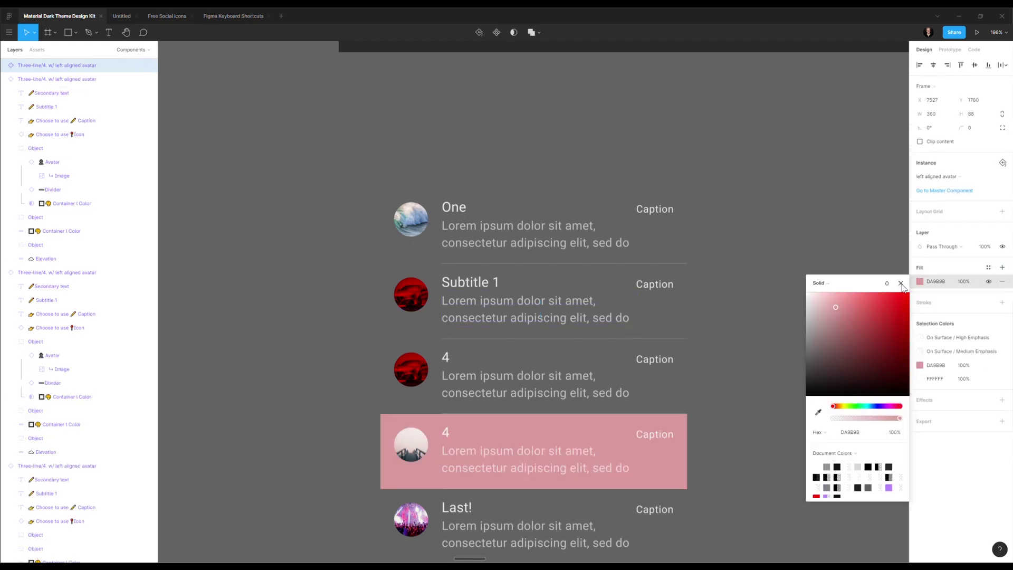
pyautogui.click(902, 289)
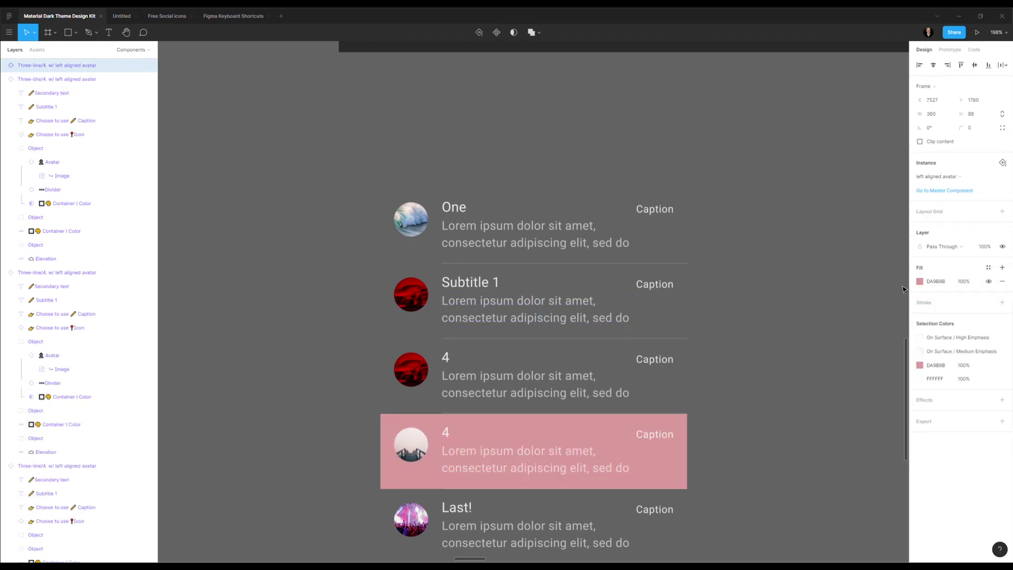
pyautogui.click(1002, 303)
pyautogui.moveTo(960, 127)
pyautogui.mouseDown()
pyautogui.moveTo(975, 128)
pyautogui.moveTo(70, 131)
pyautogui.mouseUp()
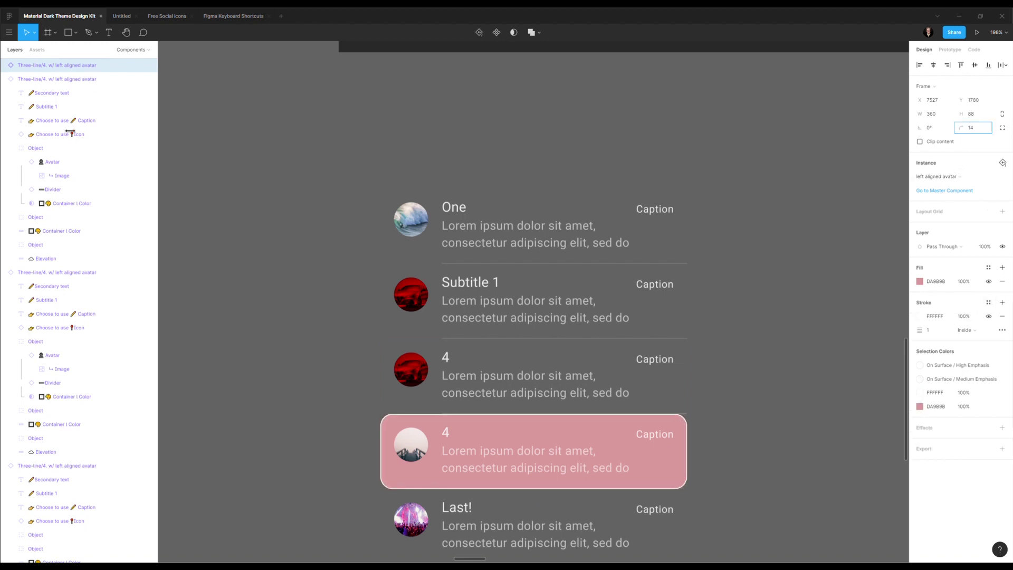
pyautogui.click(732, 482)
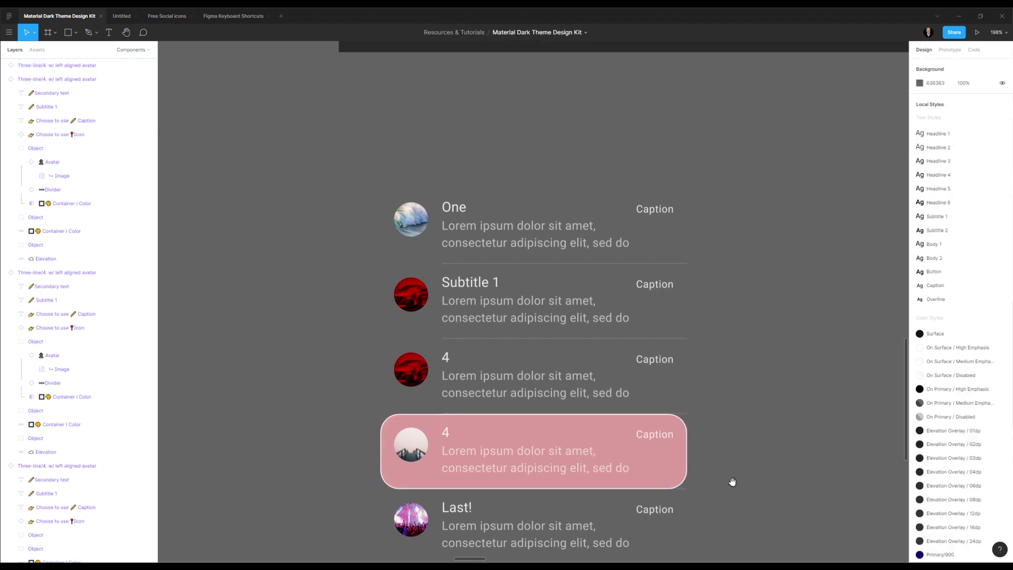
pyautogui.scroll(-2, 735, 422)
pyautogui.click(567, 433)
pyautogui.rightClick(567, 433)
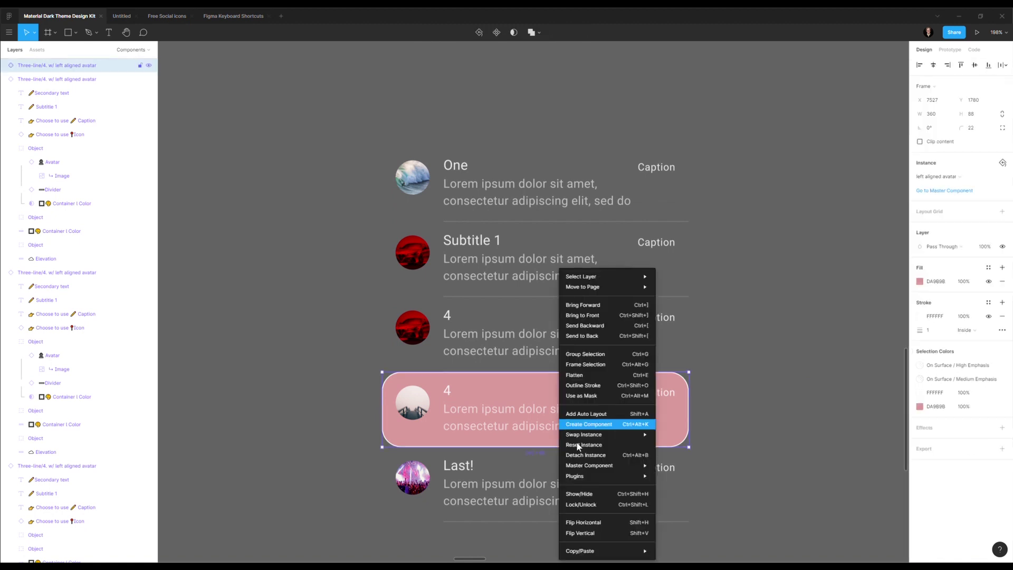
pyautogui.moveTo(604, 465)
pyautogui.click(685, 465)
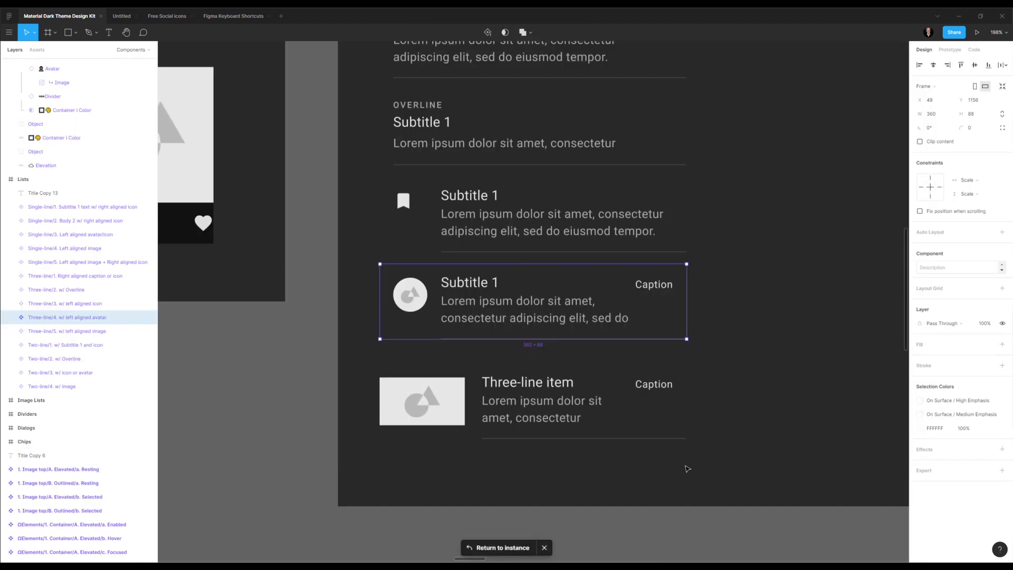
pyautogui.click(483, 314)
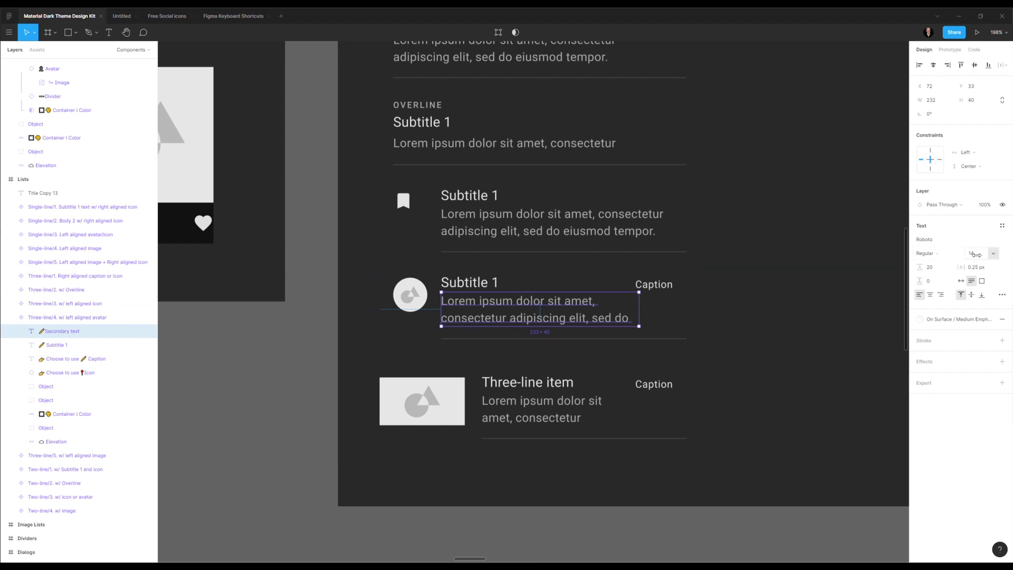
pyautogui.moveTo(976, 255); pyautogui.dragTo(966, 253)
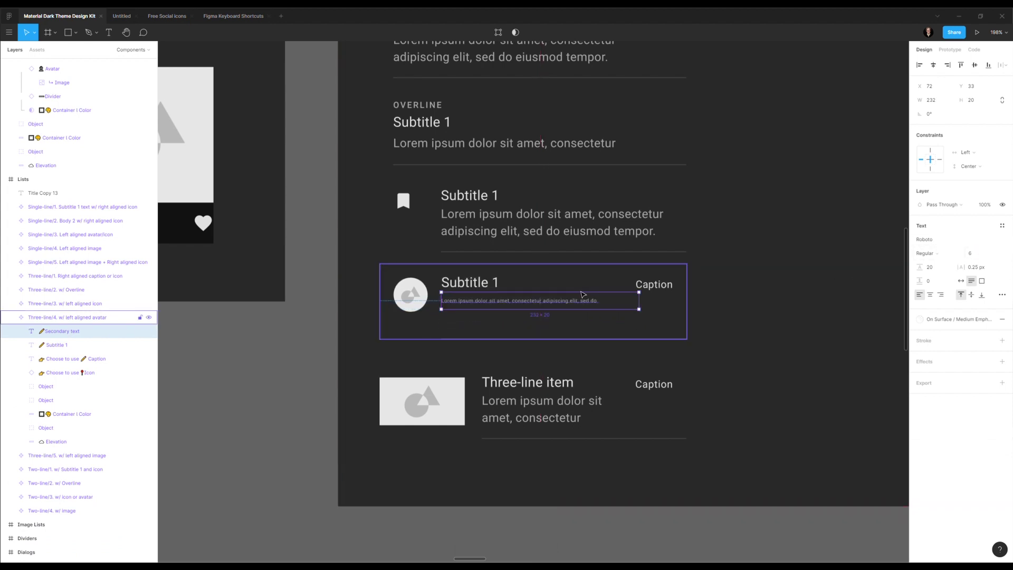
pyautogui.click(657, 287)
pyautogui.moveTo(657, 289); pyautogui.dragTo(663, 331)
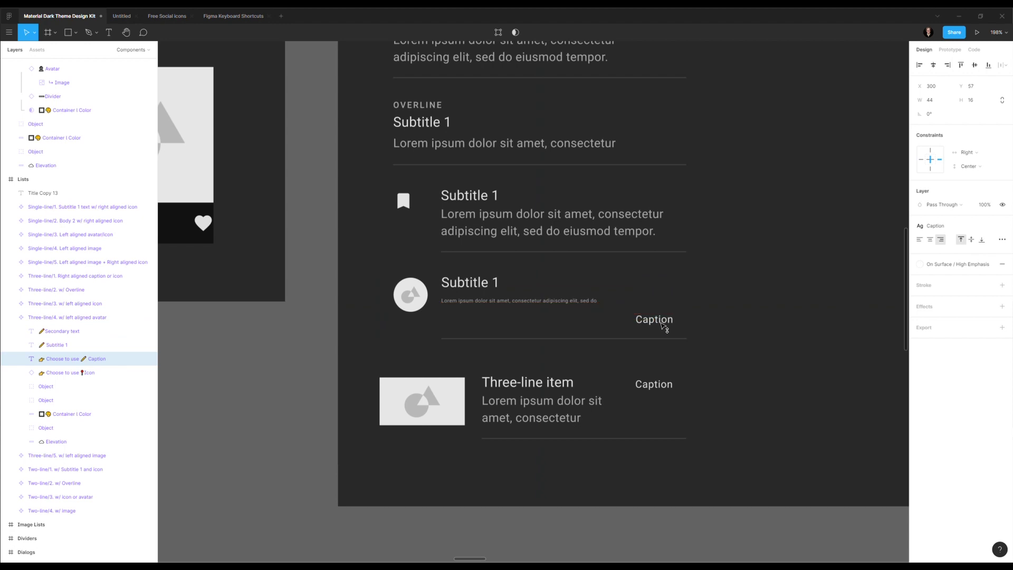
pyautogui.click(592, 511)
pyautogui.moveTo(612, 529); pyautogui.dragTo(615, 280)
pyautogui.scroll(-5, 615, 280)
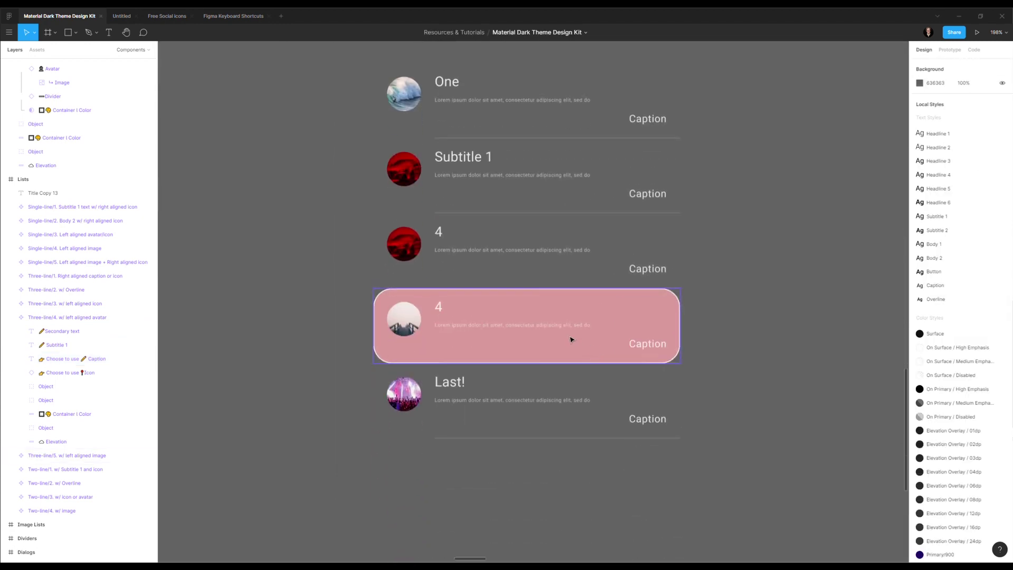
pyautogui.scroll(2, 750, 271)
pyautogui.click(483, 403)
pyautogui.click(674, 331)
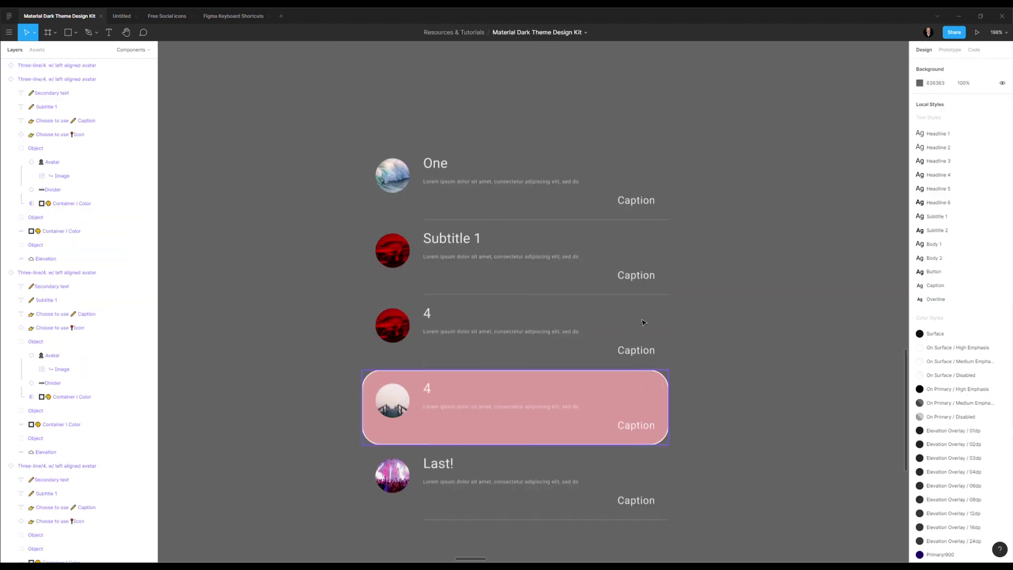
pyautogui.hotkey('ctrl', 'z')
pyautogui.hotkey('ctrl', 'z')
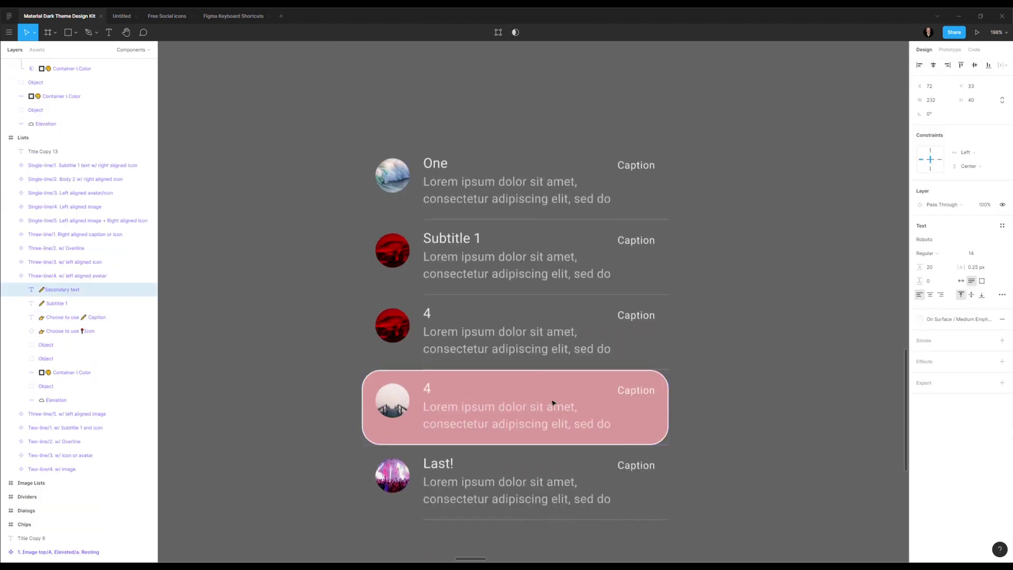
pyautogui.click(414, 385)
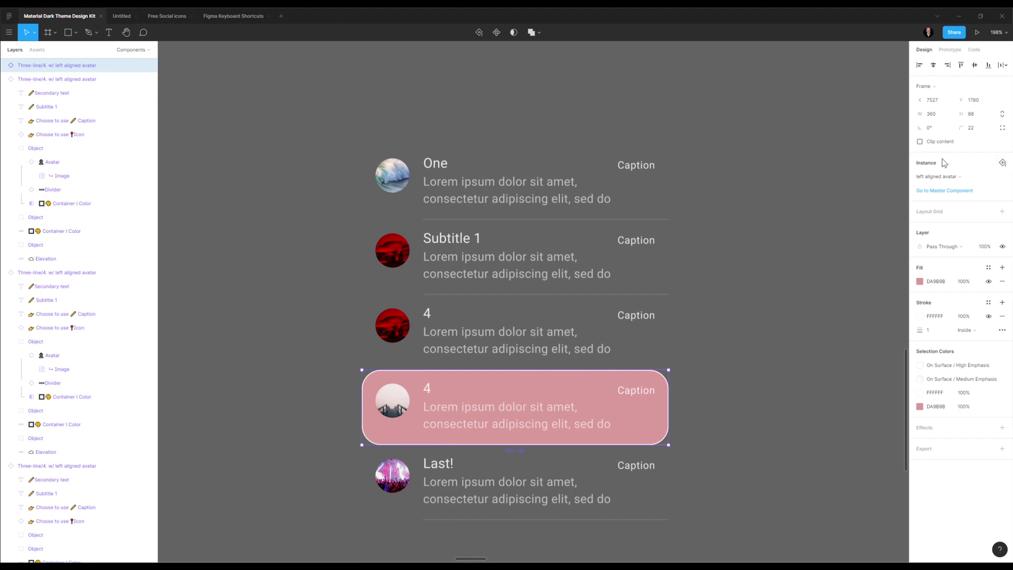
# - Reset the fourth item's Stroke, Others (corner radius) and Fill overrides one by one
pyautogui.click(1003, 163)
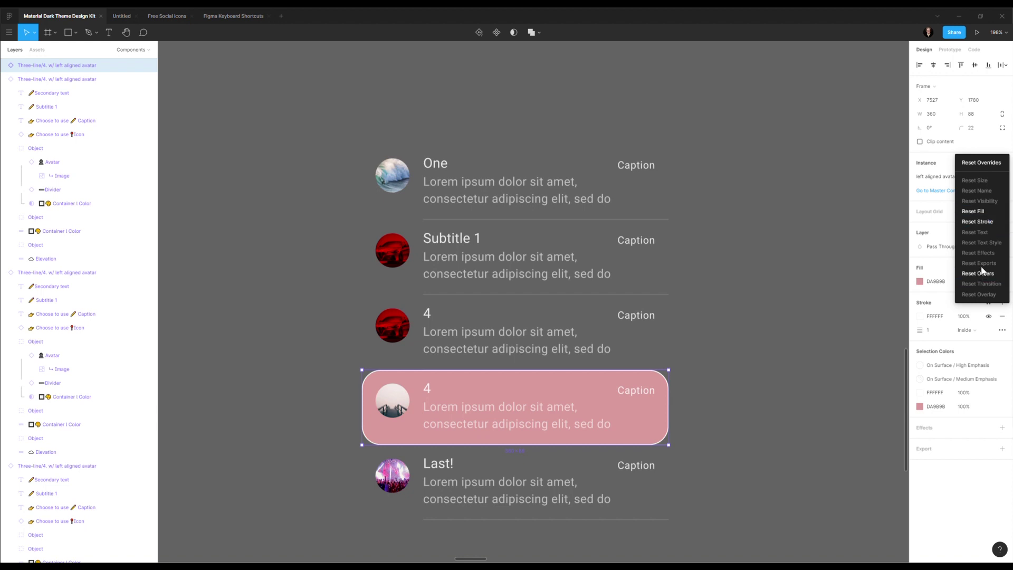
pyautogui.click(990, 223)
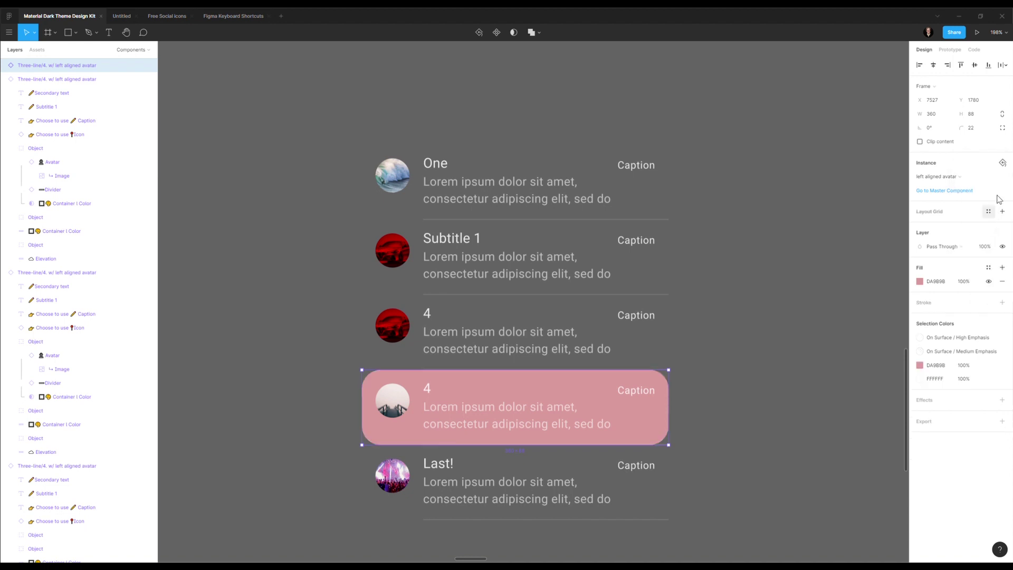
pyautogui.click(1004, 163)
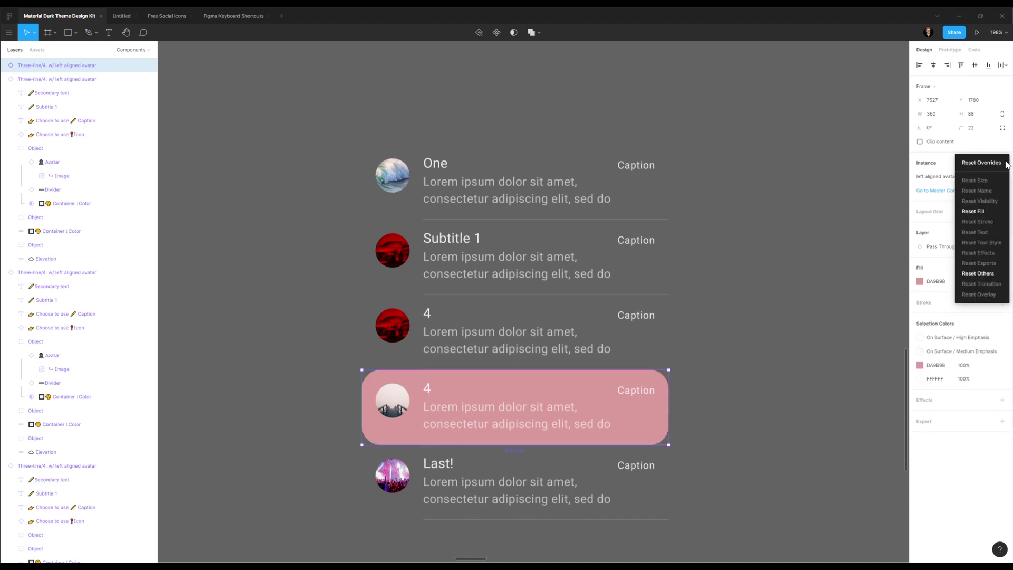
pyautogui.click(986, 274)
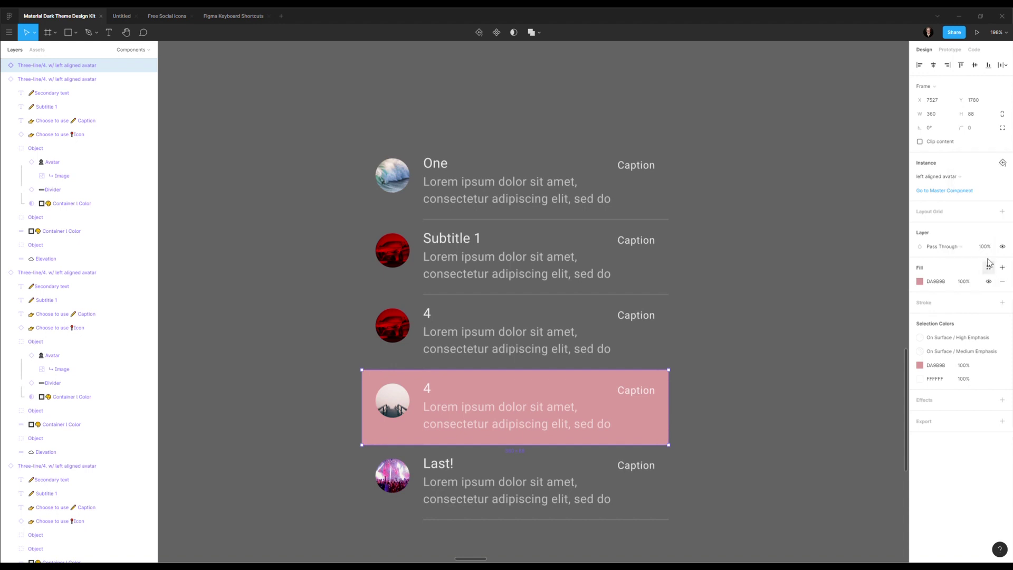
pyautogui.click(1002, 164)
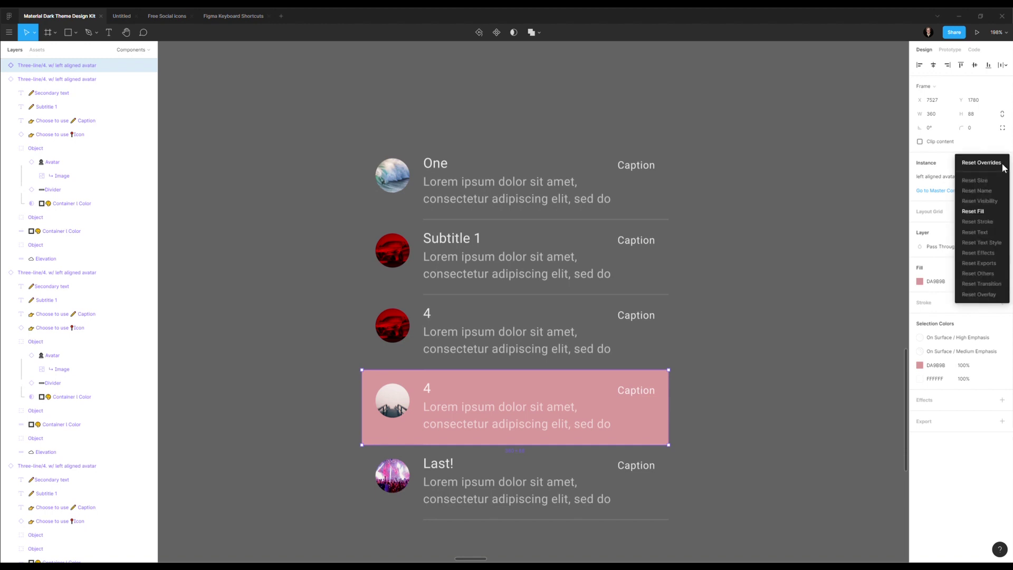
pyautogui.click(972, 211)
# - Reset the fourth row's avatar instance back to the placeholder image
pyautogui.press('Escape')
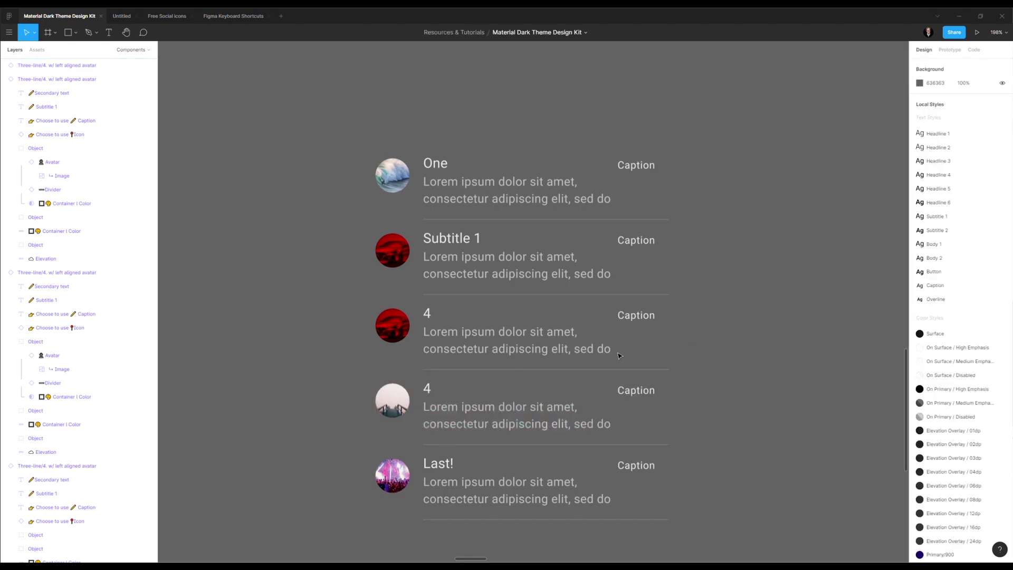
pyautogui.click(408, 409)
pyautogui.doubleClick(405, 410)
pyautogui.doubleClick(402, 409)
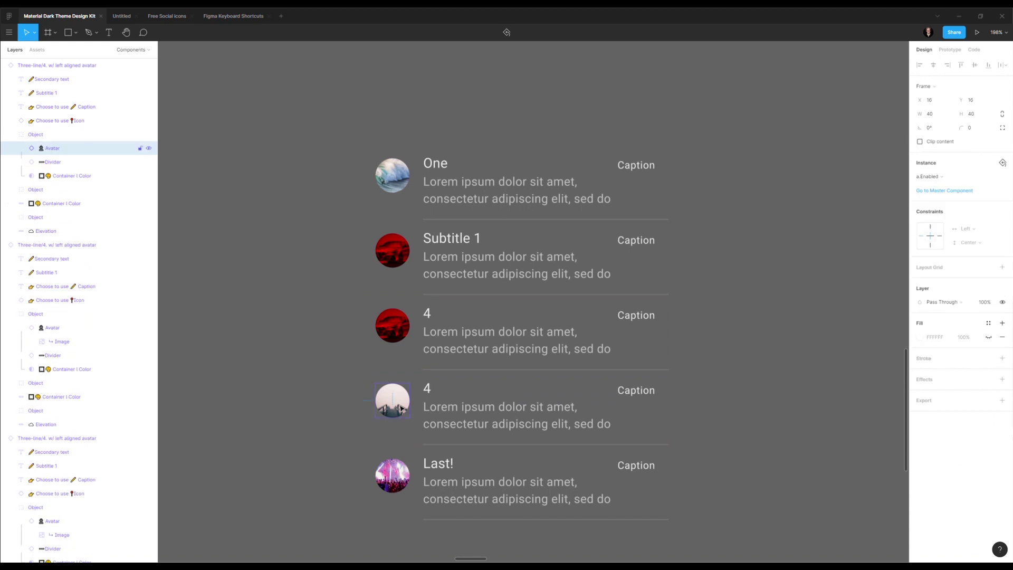
pyautogui.rightClick(402, 410)
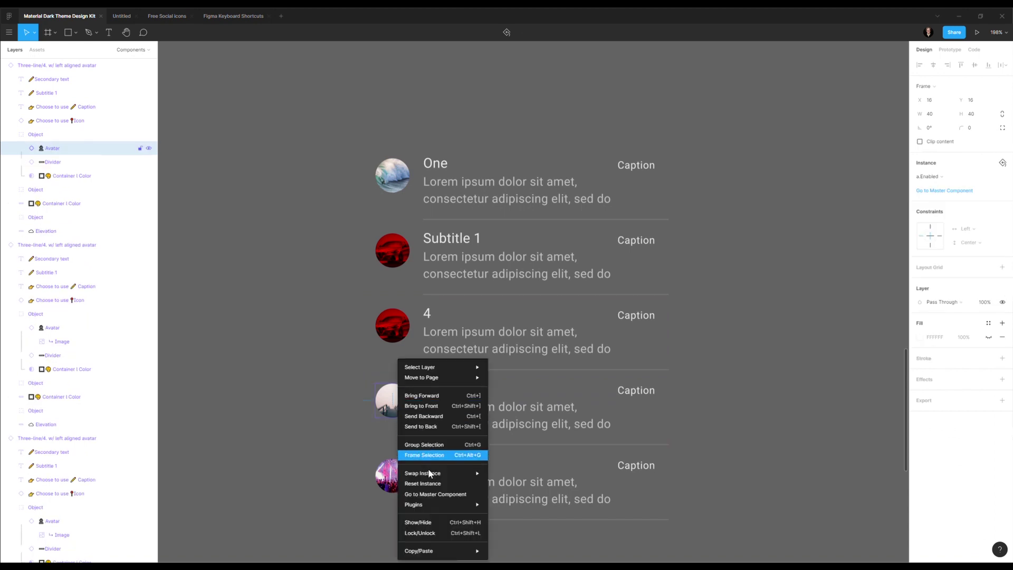
pyautogui.click(403, 480)
pyautogui.click(312, 412)
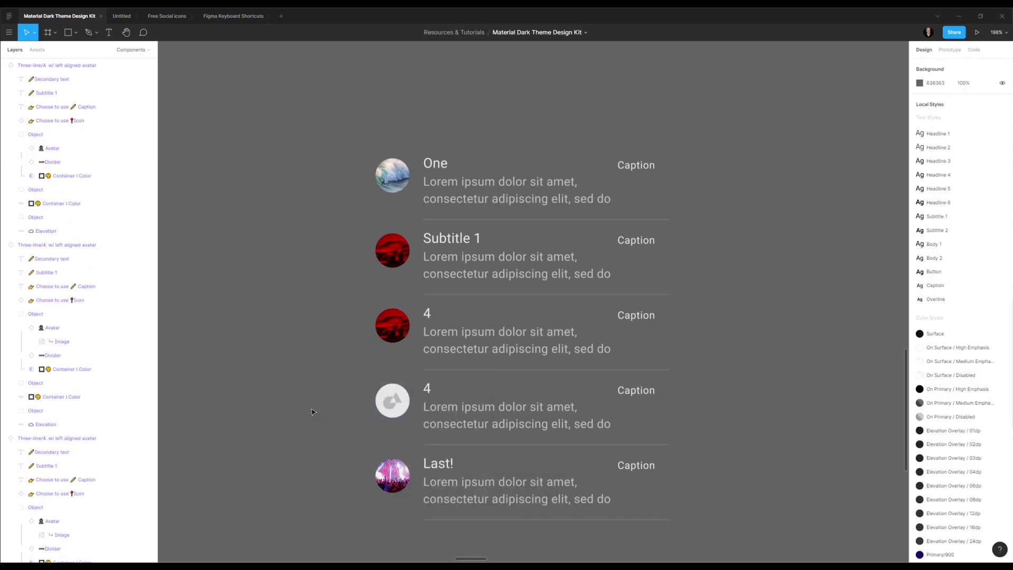